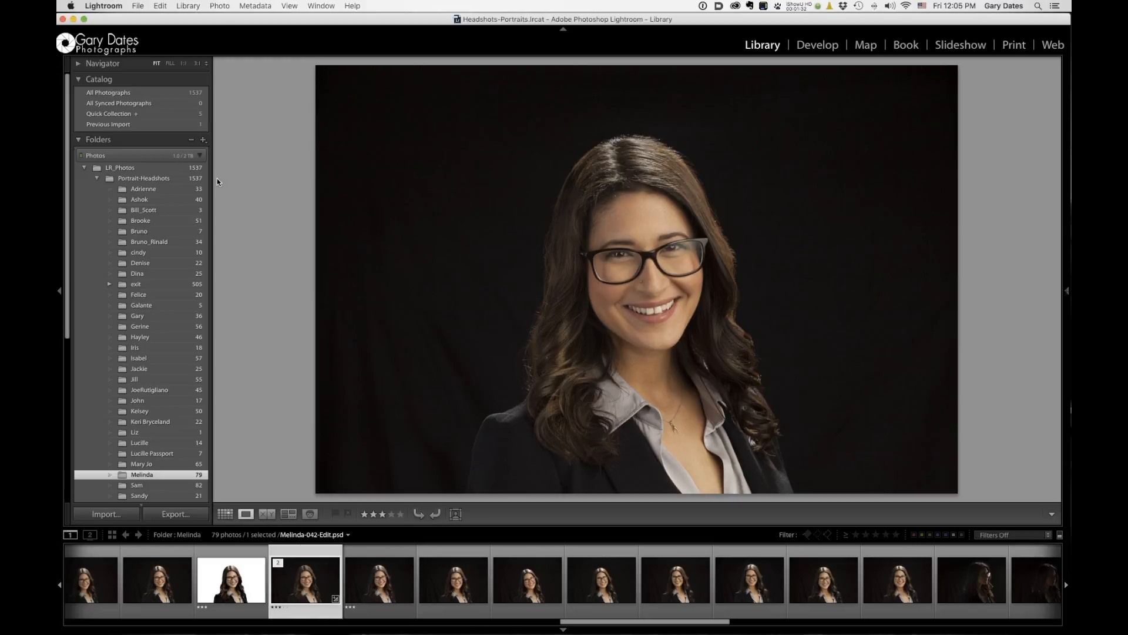
left_click(223, 7)
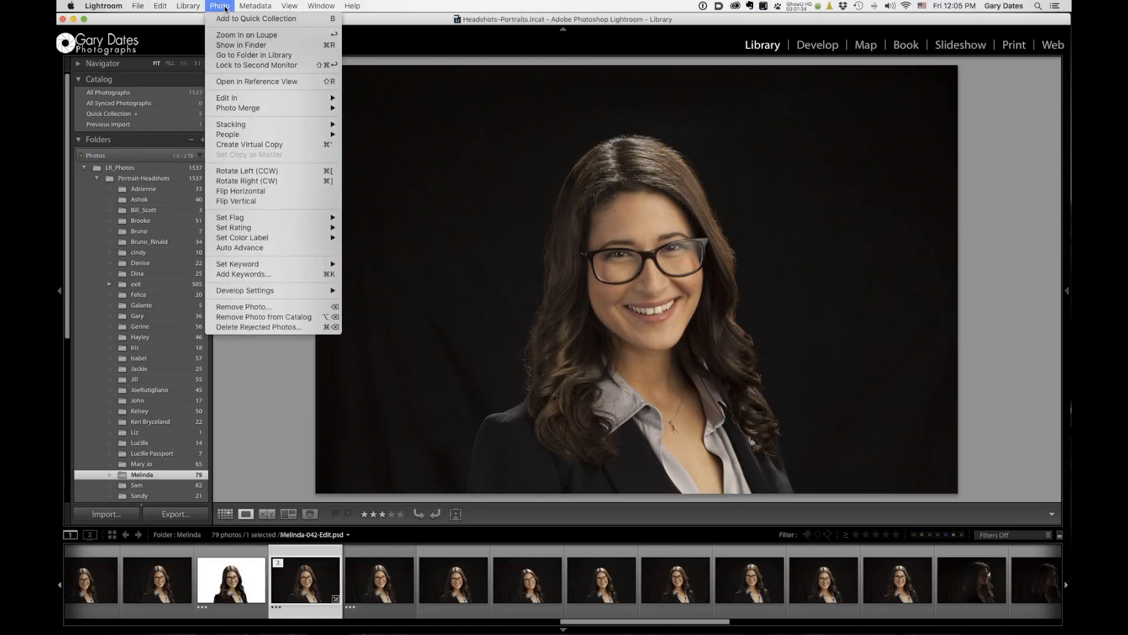
mouse_move(234, 97)
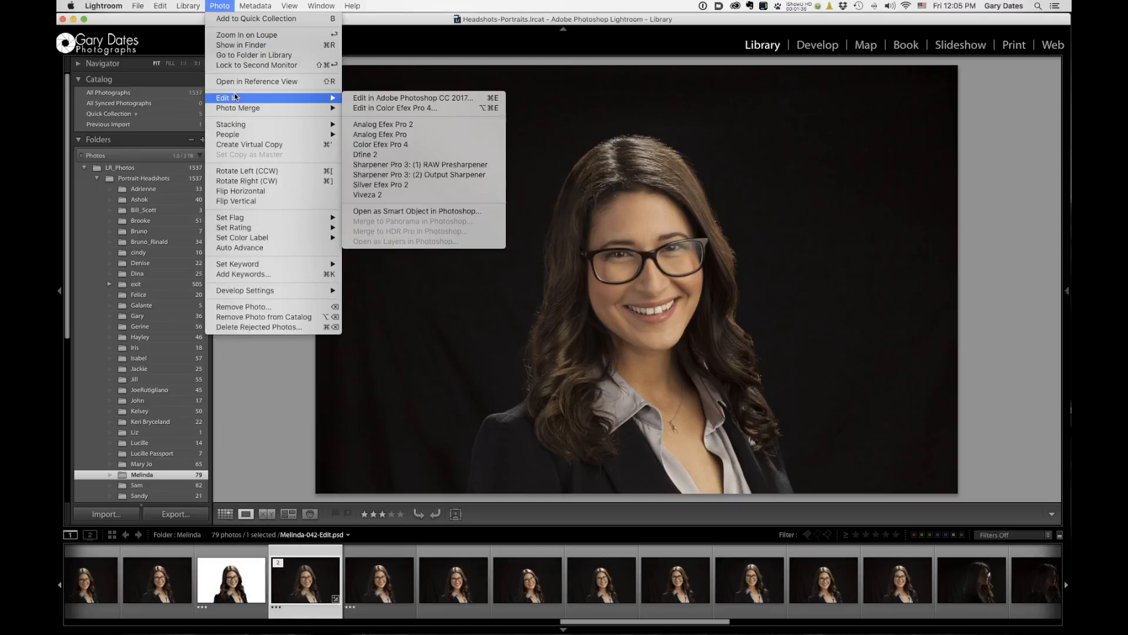
left_click(426, 99)
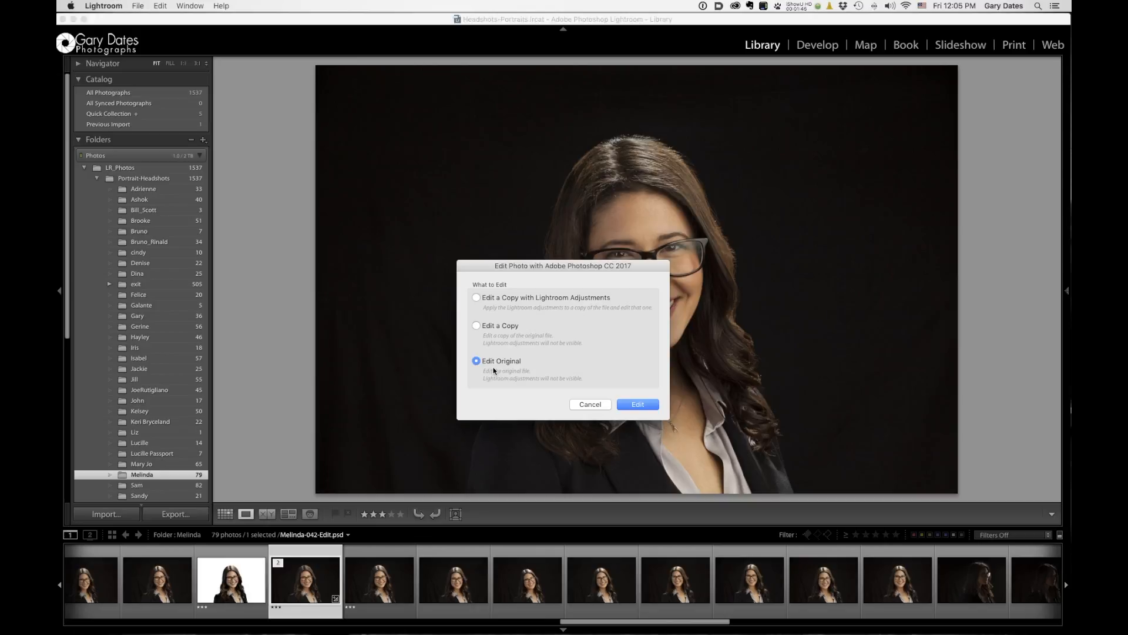
left_click(589, 404)
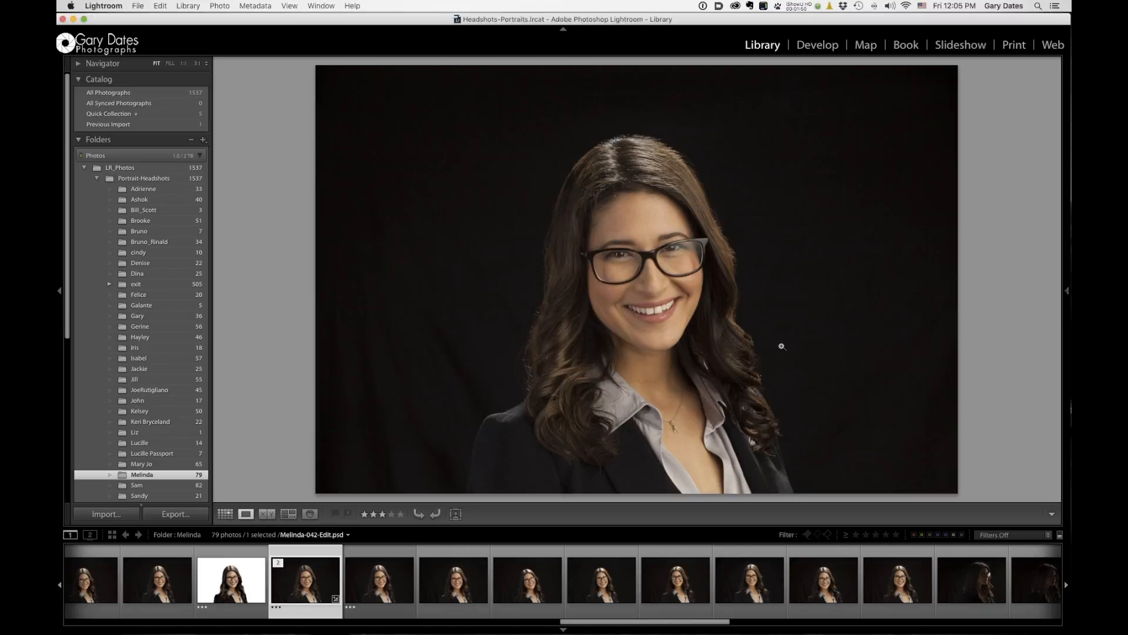
Switch to Photoshop, where the headshot is already open, and pick the Quick Selection tool.
key("super+Tab")
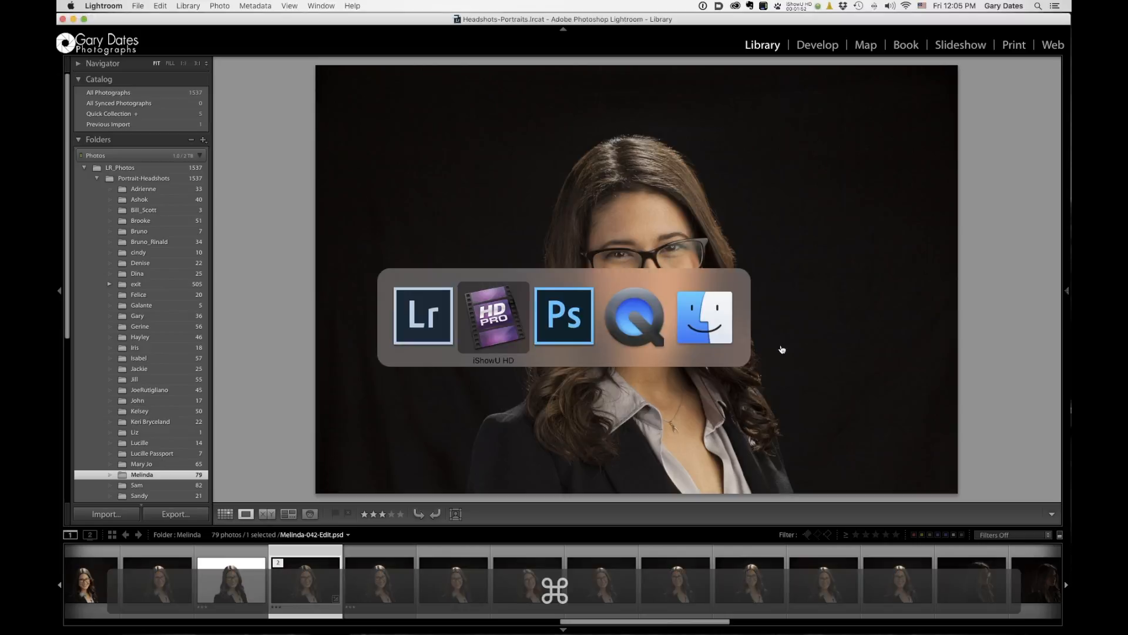
key("super+Tab")
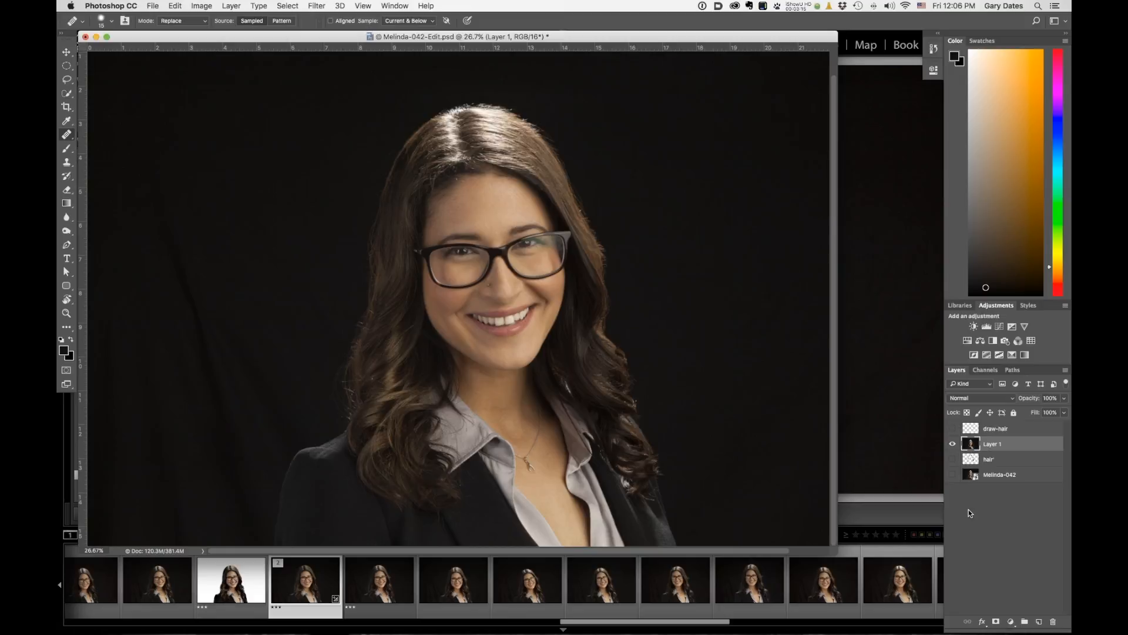
key("w")
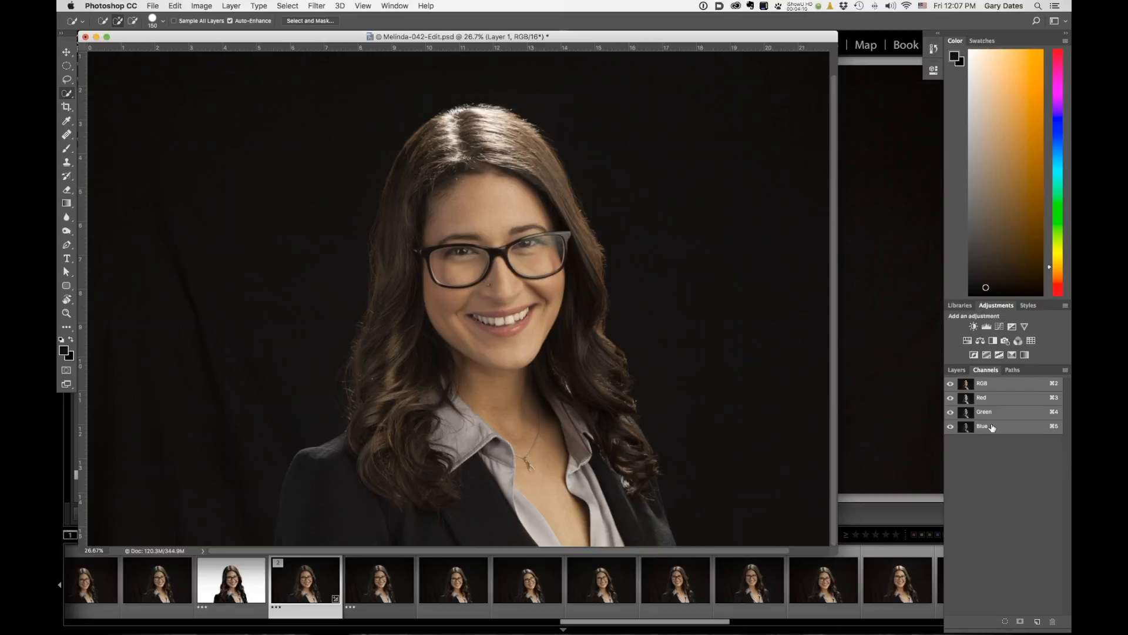
Compare the Red, Green and Blue channels one at a time to judge which gives the best hair contrast.
left_click(995, 400)
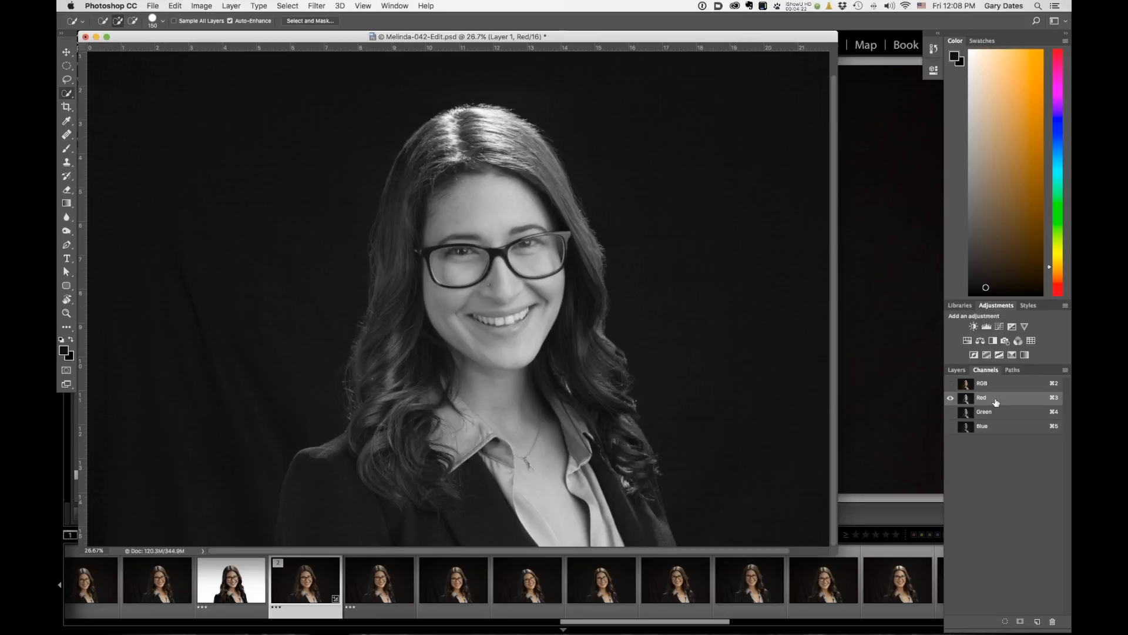
left_click(990, 426)
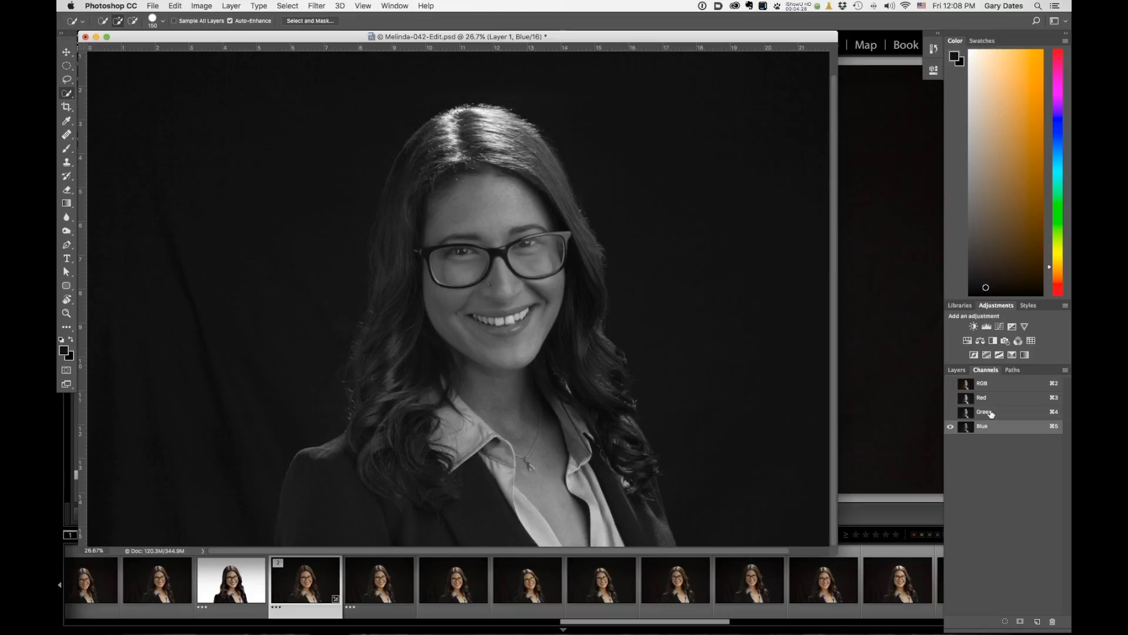
left_click(990, 413)
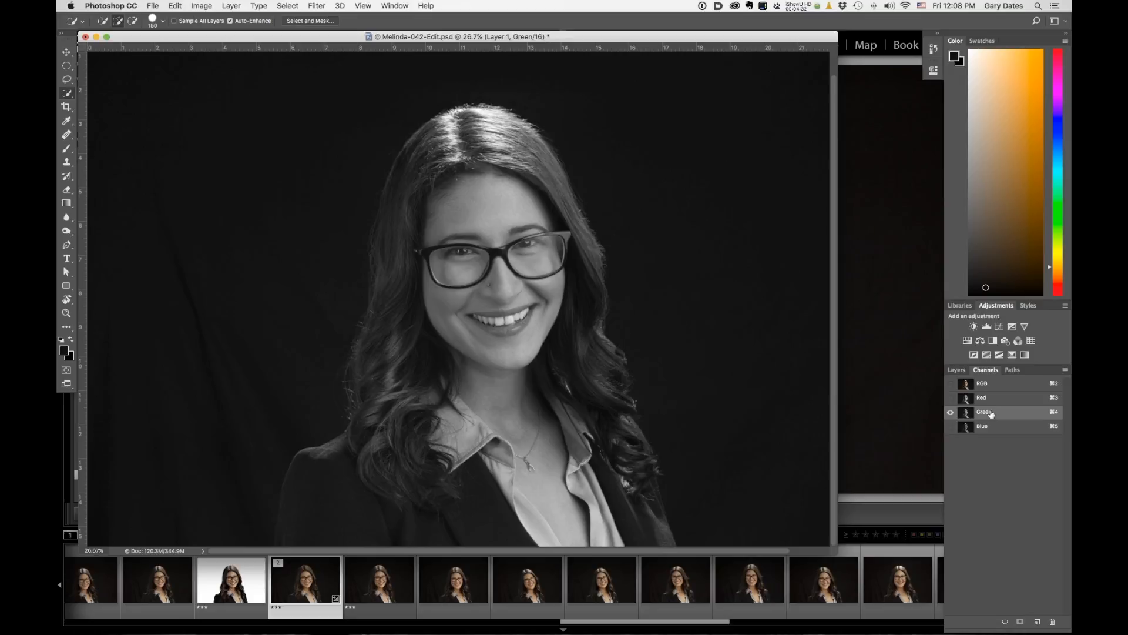
left_click(991, 399)
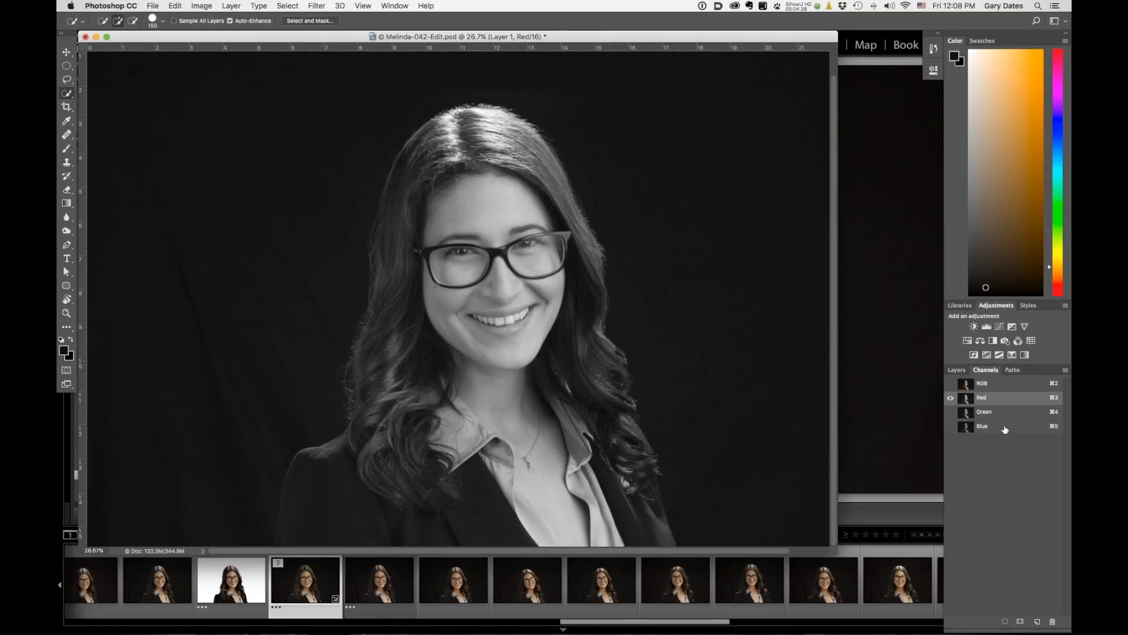
left_click(1011, 386)
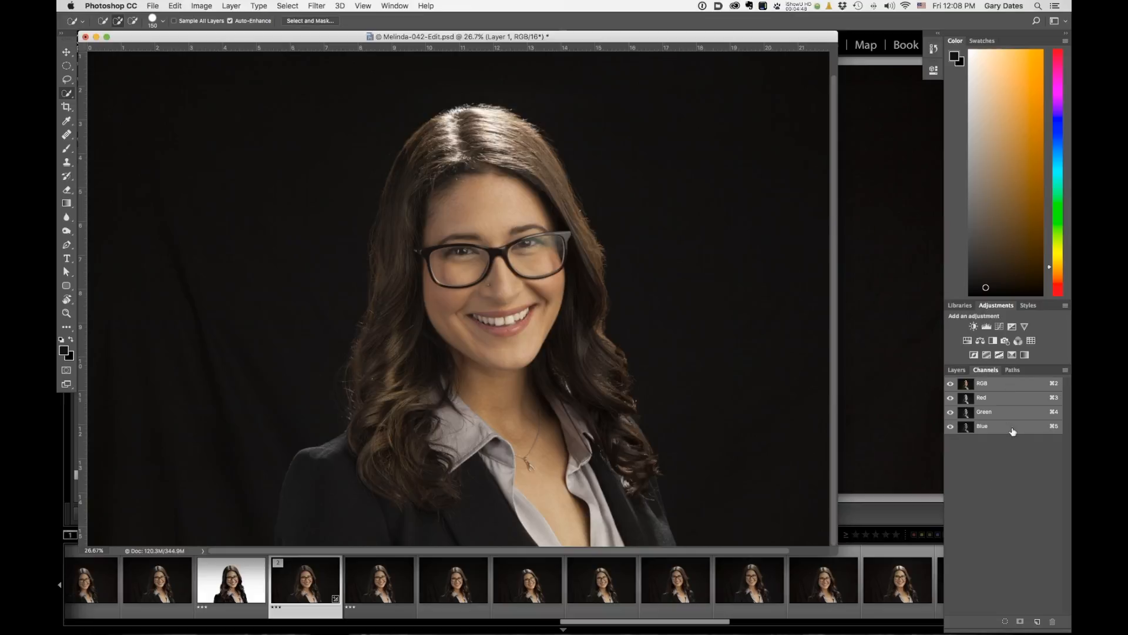
left_click(1005, 400)
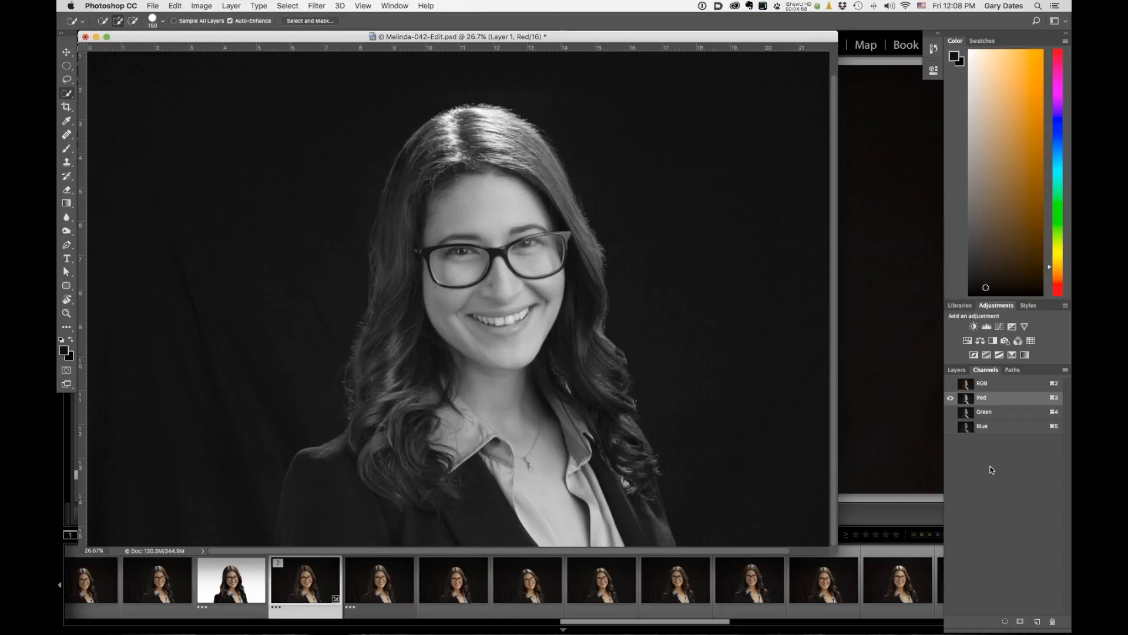
left_click(1000, 426)
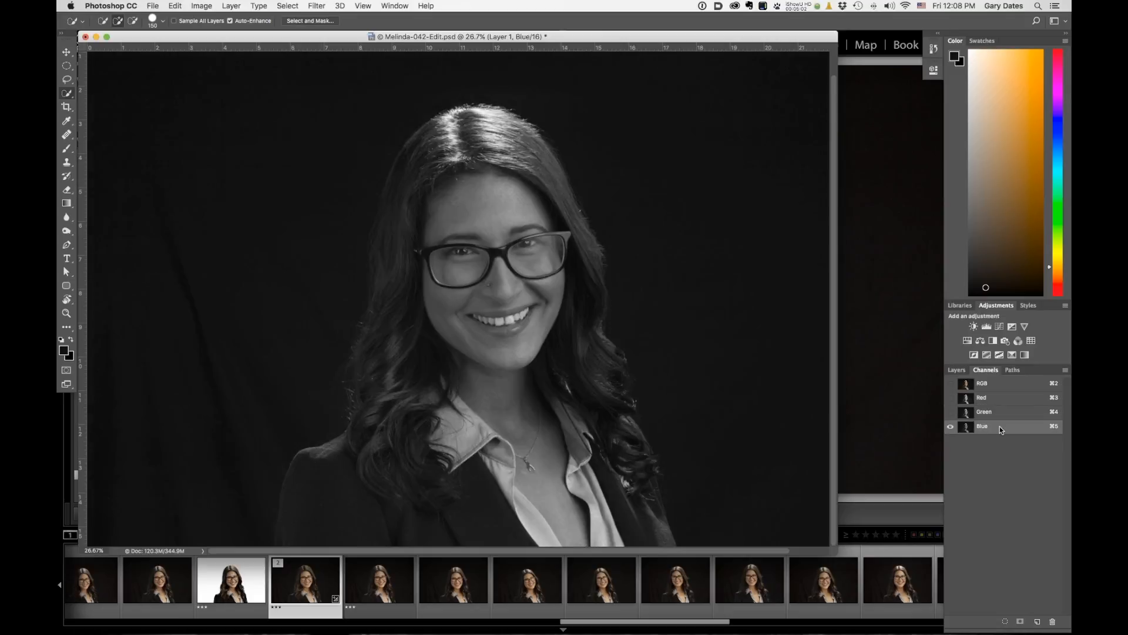
left_click(1011, 411)
left_click(1008, 401)
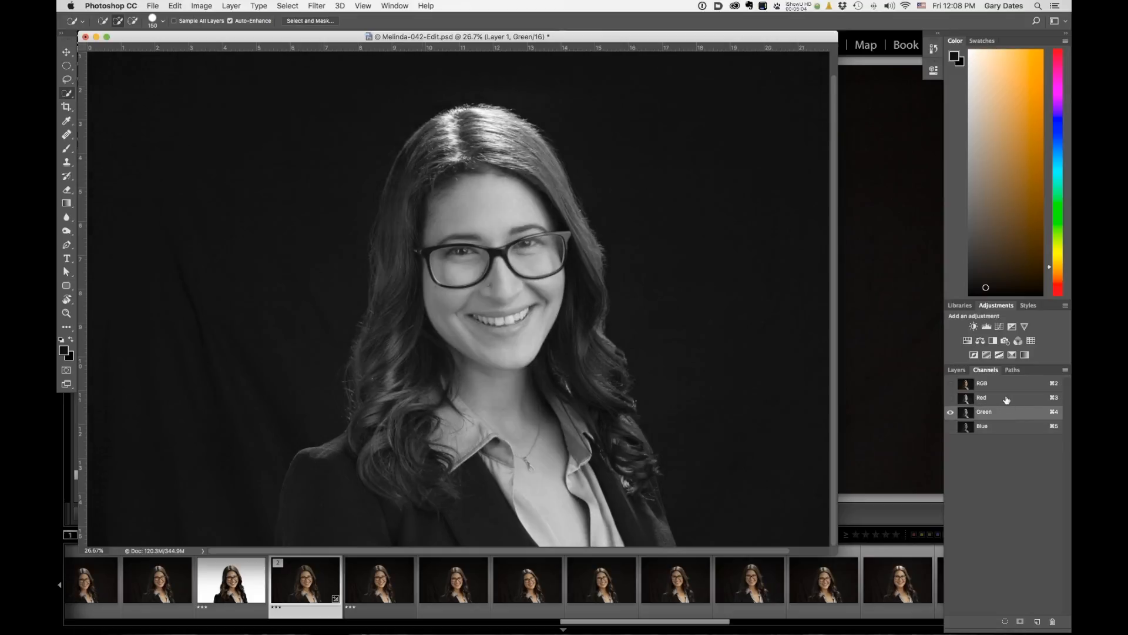
scroll(435, 282, "right", 1)
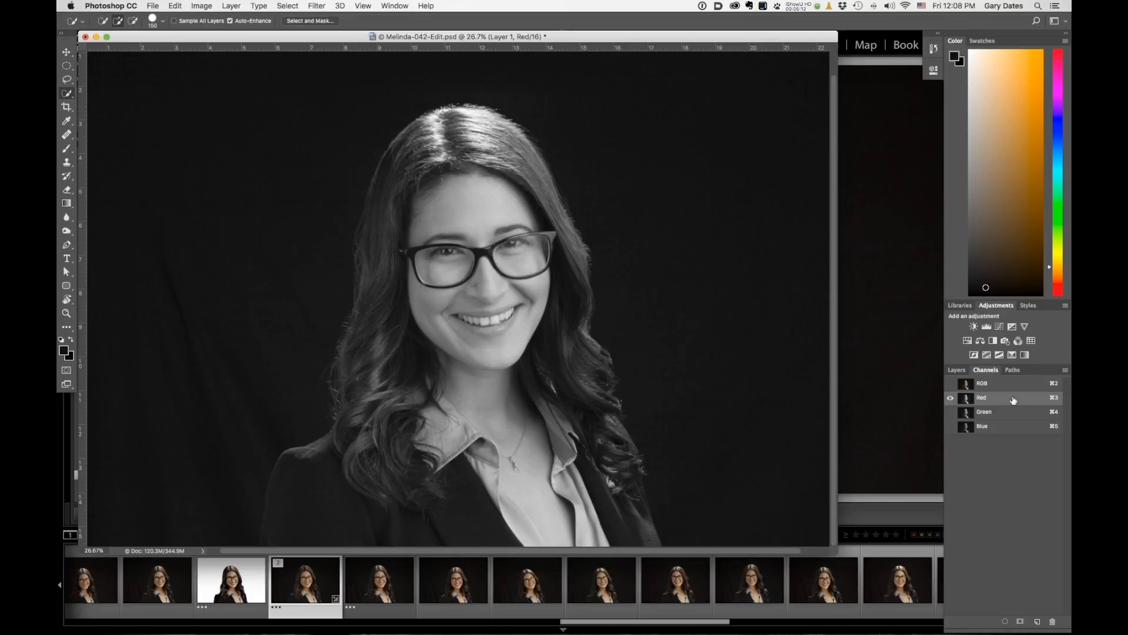
Duplicate the Red channel and rename the copy hair.
left_click_drag(1013, 399, 1038, 622)
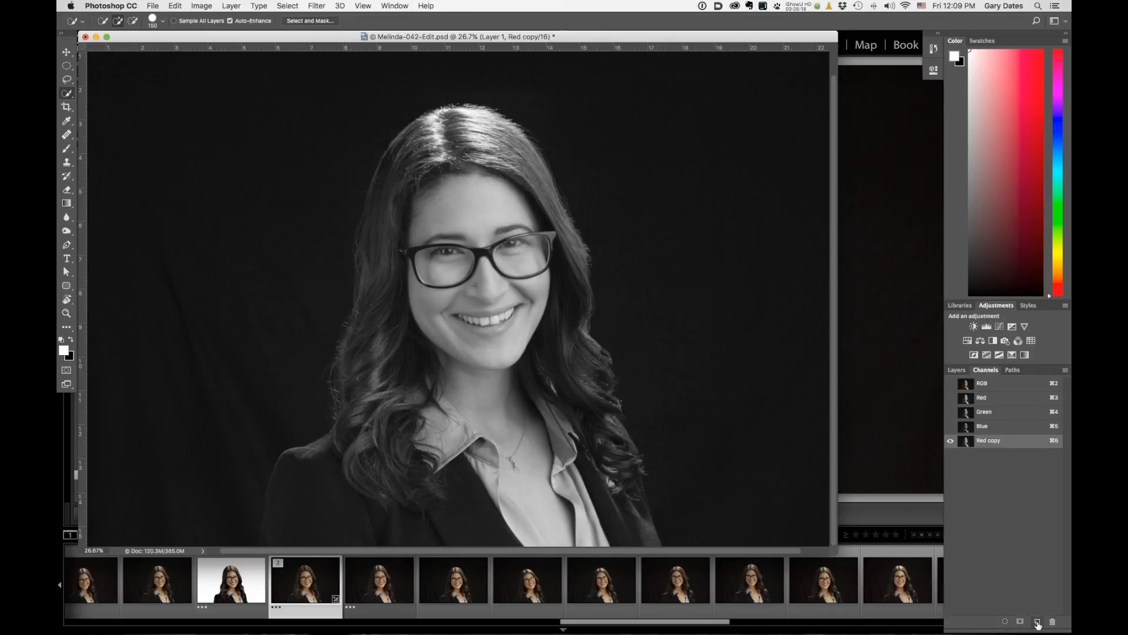
double_click(992, 440)
type("hair")
key("Return")
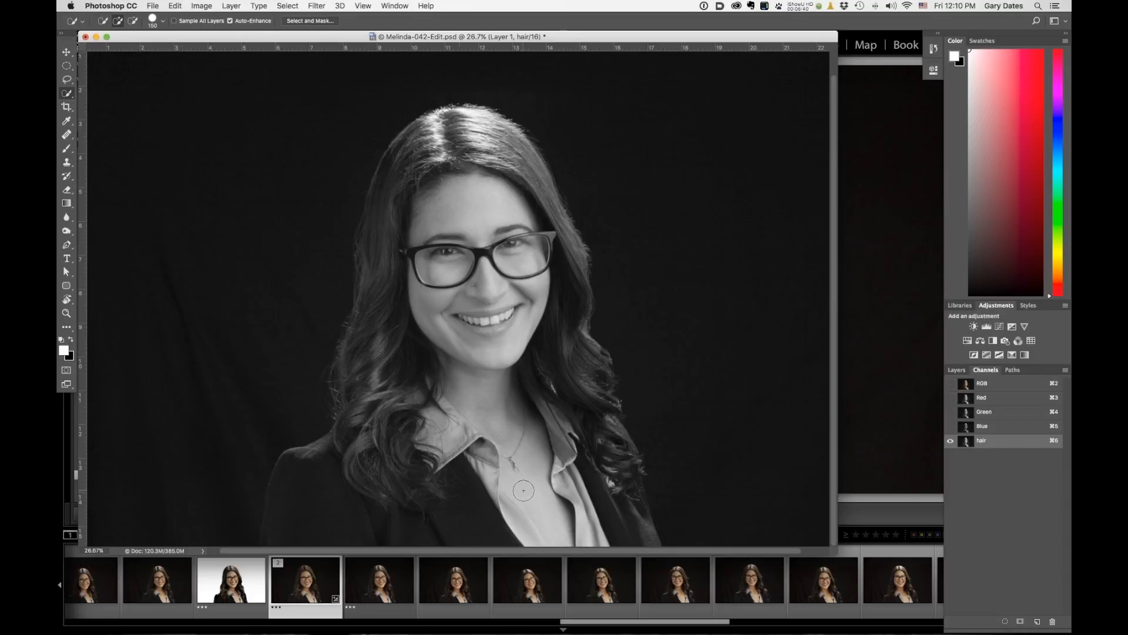
Apply Levels to the hair channel with input levels set to 12, 2.03 and 69.
left_click(201, 6)
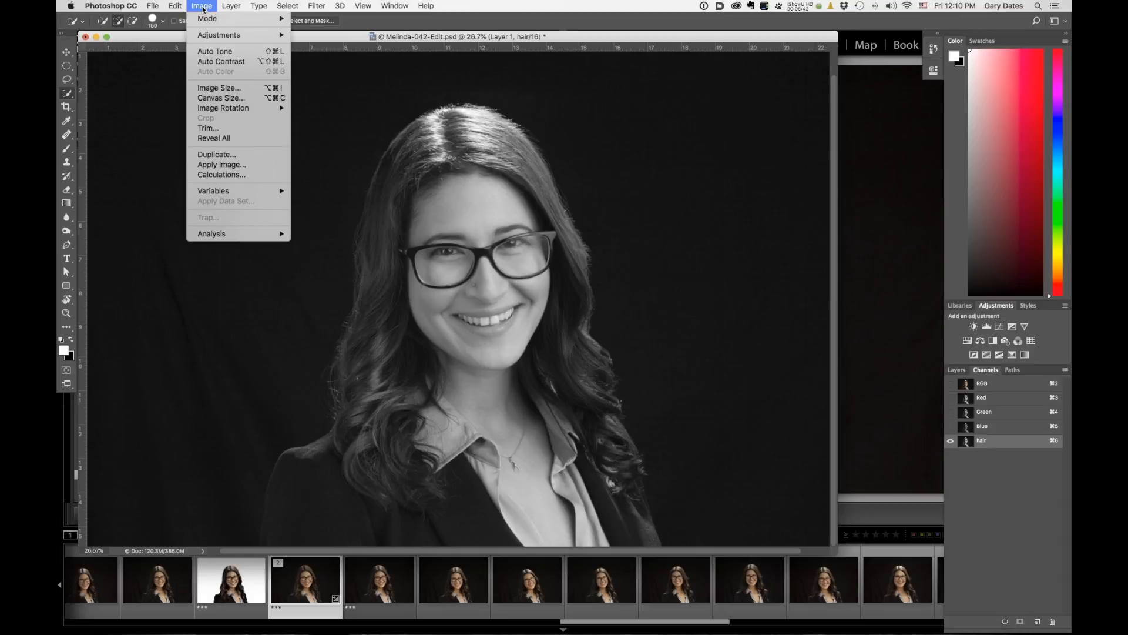
mouse_move(240, 40)
left_click(327, 45)
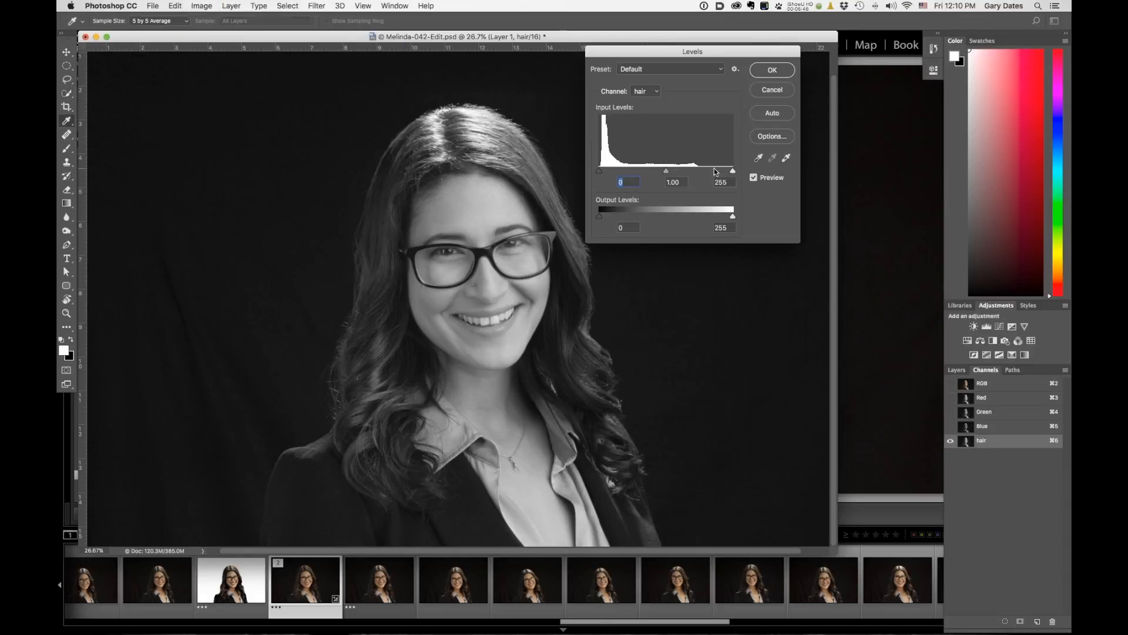
left_click_drag(599, 175, 608, 175)
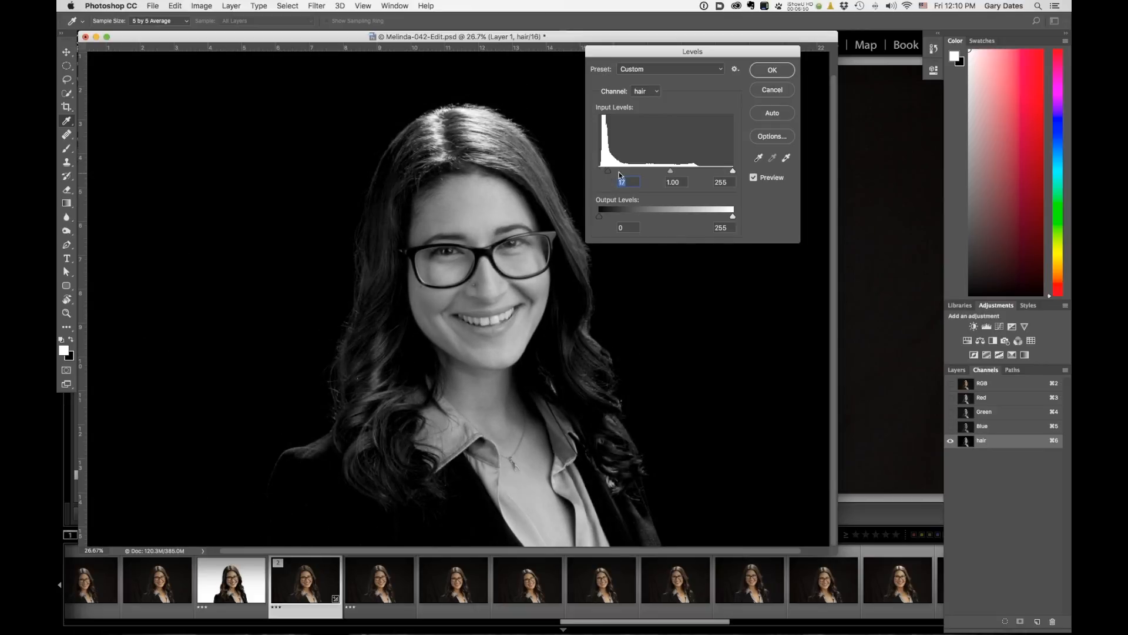
left_click_drag(733, 172, 615, 173)
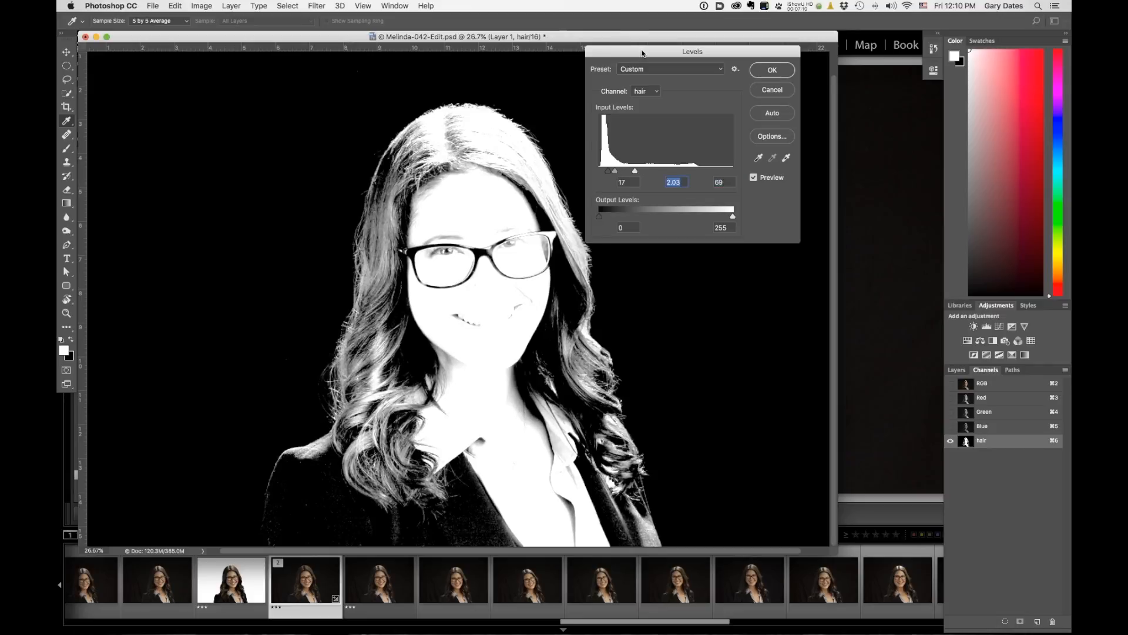
left_click_drag(643, 54, 722, 52)
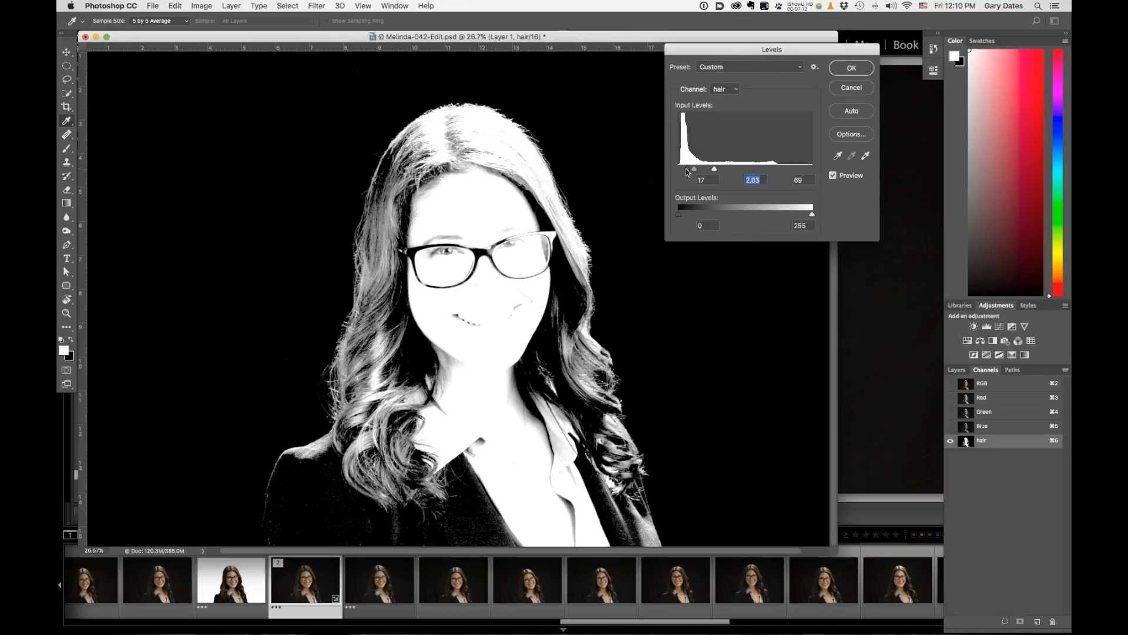
left_click_drag(687, 171, 685, 170)
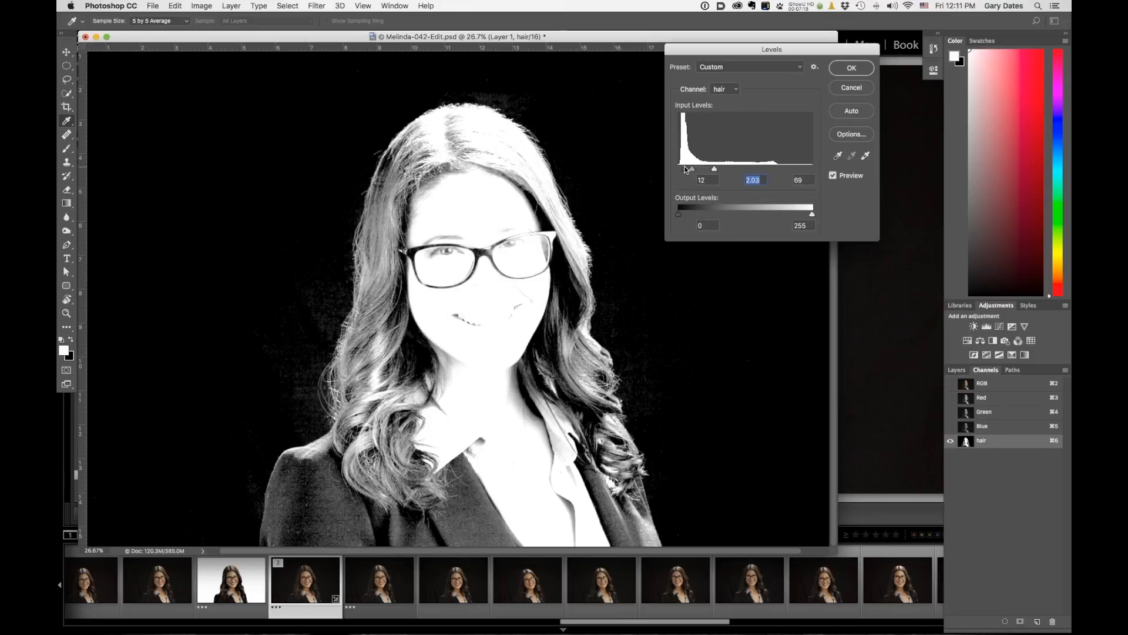
left_click_drag(685, 170, 684, 170)
left_click(871, 72)
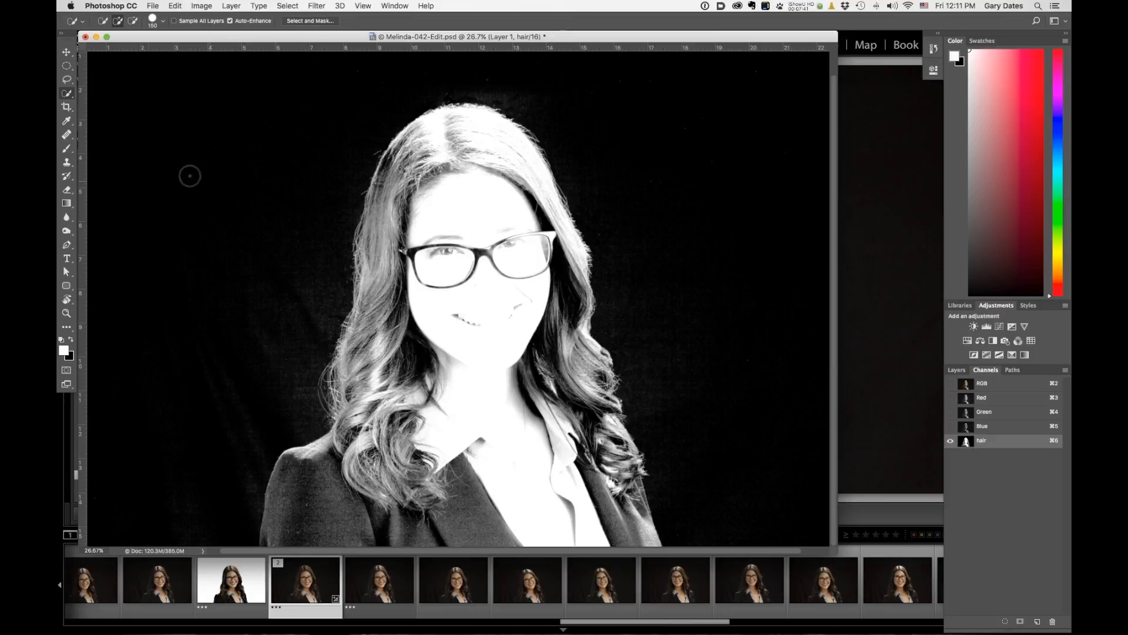
Set up the Brush tool with white in Overlay mode and enlarge the brush to about 500 px.
left_click(67, 148)
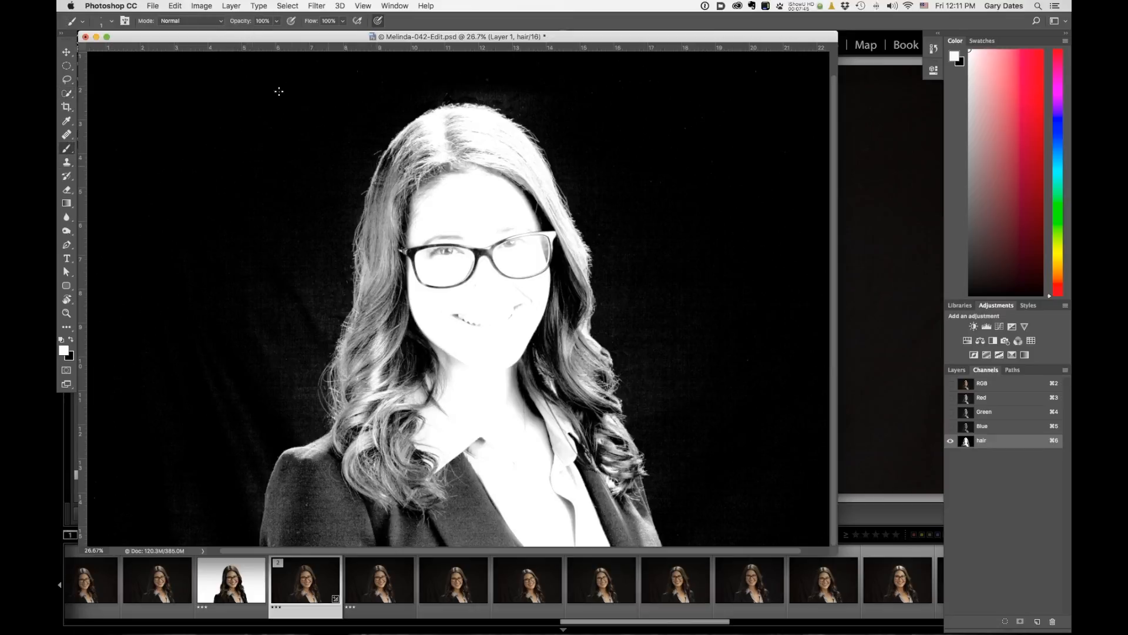
left_click(201, 22)
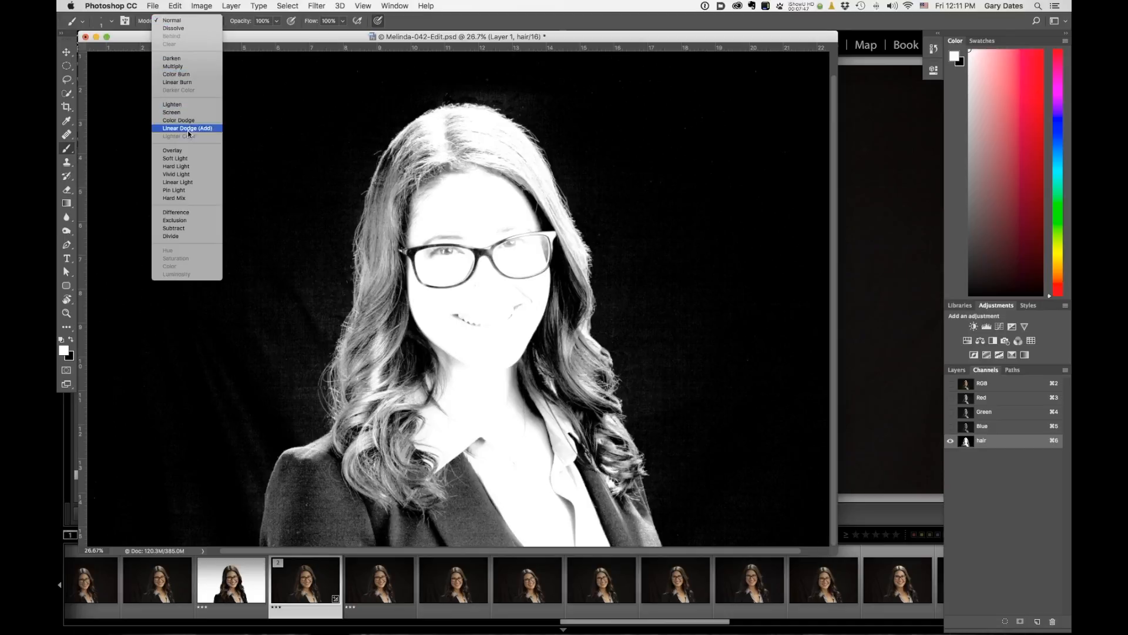
left_click(178, 151)
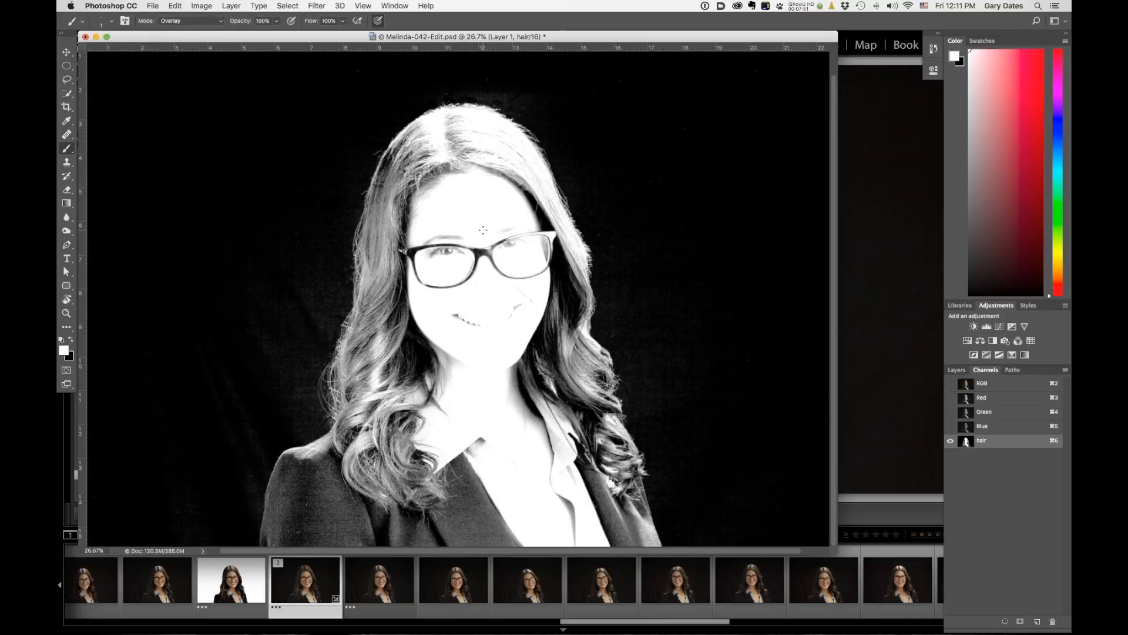
key("bracketright")
key("bracketright")
key("bracketright")
key("bracketright")
key("bracketright")
key("bracketright")
key("bracketright")
key("bracketright")
key("bracketright")
key("bracketright")
key("bracketright")
key("bracketright")
key("bracketright")
key("bracketright")
key("bracketright")
key("bracketright")
key("bracketright")
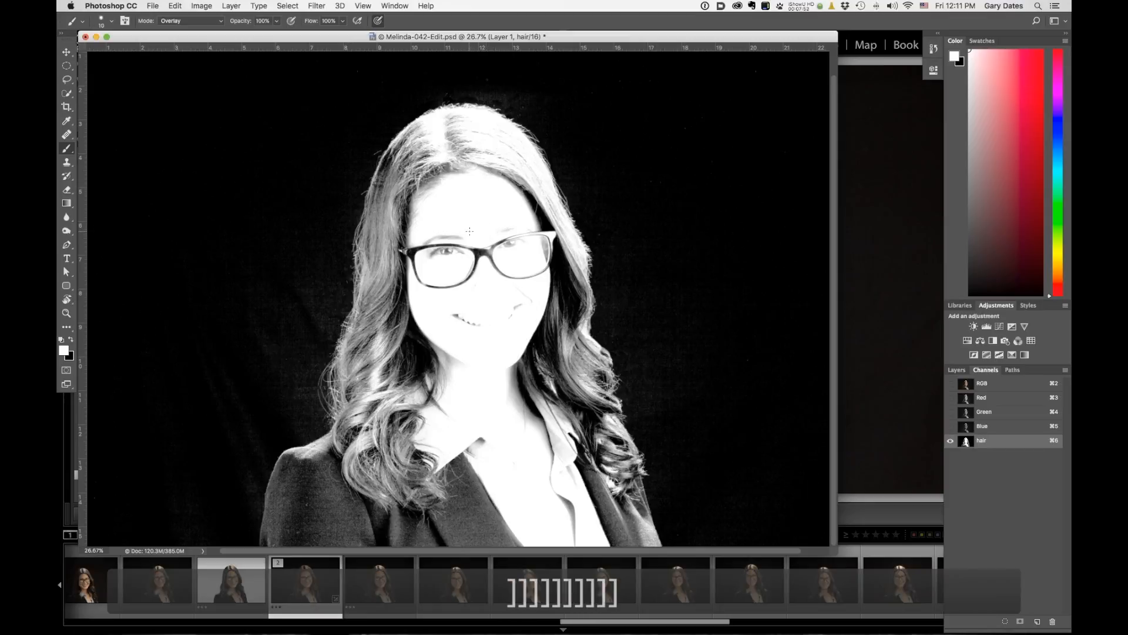
key("bracketright")
key("bracketright")
key("bracketright")
key("bracketright")
key("bracketright")
key("bracketright")
key("bracketright")
key("bracketright")
key("bracketright")
key("bracketright")
key("bracketright")
key("bracketright")
key("bracketright")
key("bracketright")
key("bracketright")
key("bracketright")
key("bracketright")
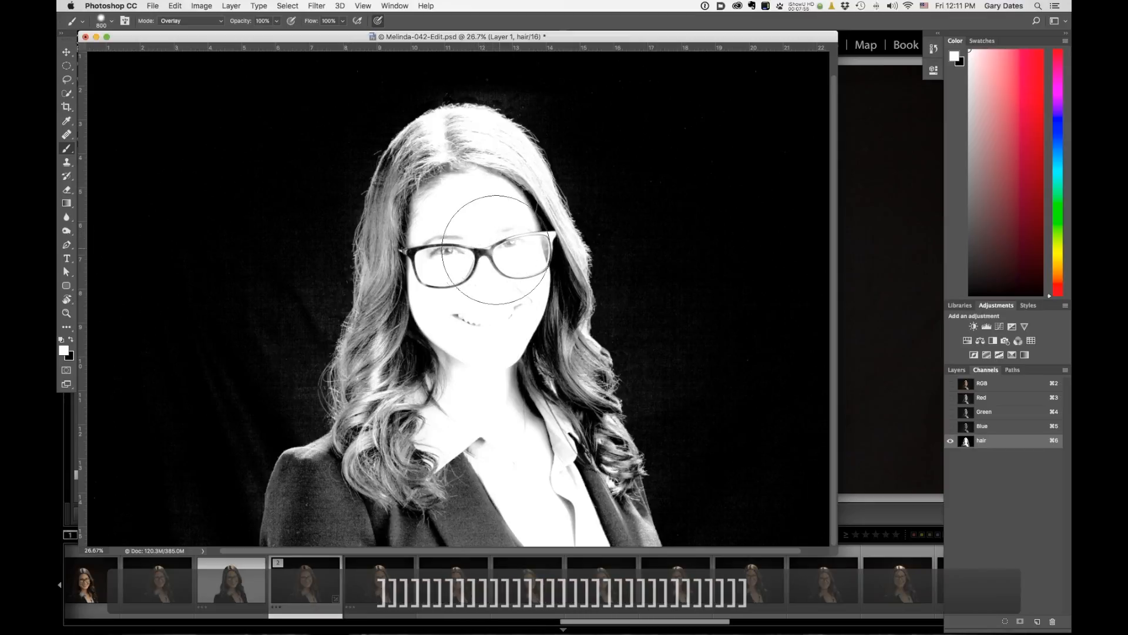
Paint white in Overlay mode over the face, body and hair in the hair channel to brighten the subject.
mouse_move(475, 266)
left_mouse_down()
mouse_move(458, 327)
mouse_move(517, 464)
left_mouse_up()
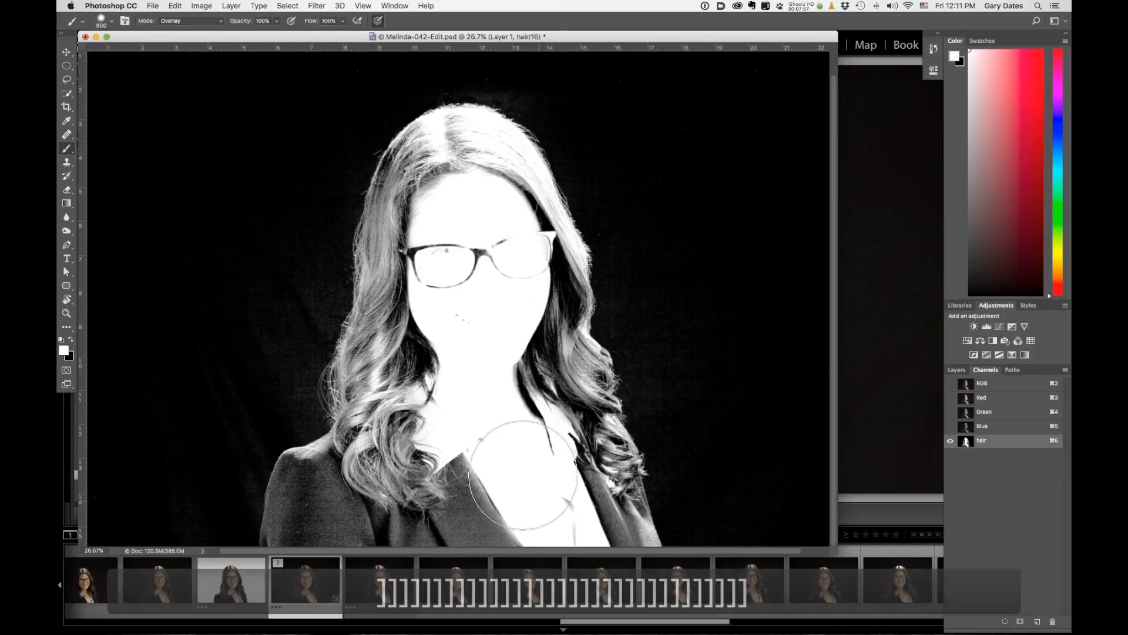
mouse_move(474, 496)
left_mouse_down()
mouse_move(494, 442)
mouse_move(484, 461)
mouse_move(460, 467)
mouse_move(467, 474)
mouse_move(483, 438)
mouse_move(484, 518)
mouse_move(400, 487)
mouse_move(347, 532)
mouse_move(426, 508)
mouse_move(474, 401)
mouse_move(568, 522)
mouse_move(564, 492)
mouse_move(539, 496)
mouse_move(469, 311)
mouse_move(466, 246)
mouse_move(468, 283)
mouse_move(498, 287)
mouse_move(462, 222)
mouse_move(458, 173)
mouse_move(483, 223)
mouse_move(490, 298)
mouse_move(468, 473)
mouse_move(442, 327)
mouse_move(439, 396)
mouse_move(453, 320)
mouse_move(438, 491)
mouse_move(404, 542)
mouse_move(391, 504)
left_mouse_up()
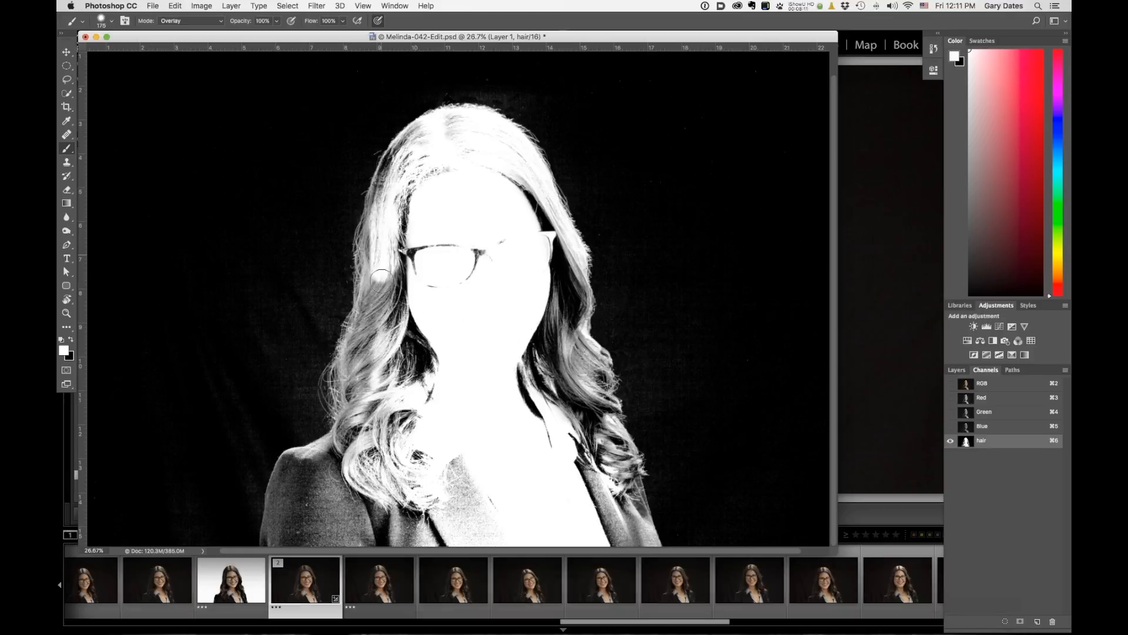
mouse_move(382, 247)
left_mouse_down()
mouse_move(365, 429)
mouse_move(564, 294)
mouse_move(555, 382)
mouse_move(644, 526)
mouse_move(604, 405)
mouse_move(604, 367)
left_mouse_up()
mouse_move(461, 476)
left_mouse_down()
mouse_move(276, 534)
mouse_move(314, 494)
mouse_move(376, 518)
mouse_move(365, 523)
mouse_move(309, 469)
mouse_move(306, 492)
left_mouse_up()
mouse_move(362, 544)
left_mouse_down()
mouse_move(414, 521)
mouse_move(409, 485)
left_mouse_up()
left_click_drag(555, 328, 531, 391)
mouse_move(454, 129)
left_mouse_down()
mouse_move(415, 144)
mouse_move(391, 182)
mouse_move(401, 165)
mouse_move(494, 147)
mouse_move(558, 226)
mouse_move(559, 324)
mouse_move(512, 359)
left_mouse_up()
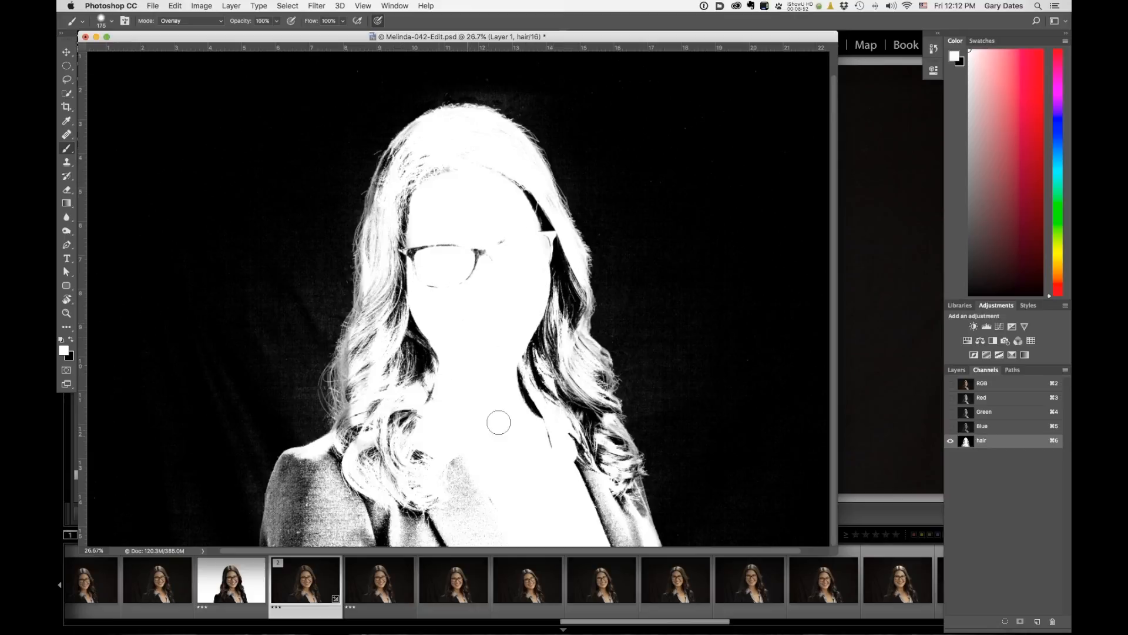
mouse_move(448, 154)
left_mouse_down()
mouse_move(376, 332)
mouse_move(393, 286)
mouse_move(408, 381)
mouse_move(371, 355)
mouse_move(361, 368)
mouse_move(374, 358)
mouse_move(371, 330)
mouse_move(359, 341)
mouse_move(349, 367)
mouse_move(360, 427)
mouse_move(355, 358)
mouse_move(334, 376)
mouse_move(359, 473)
left_mouse_up()
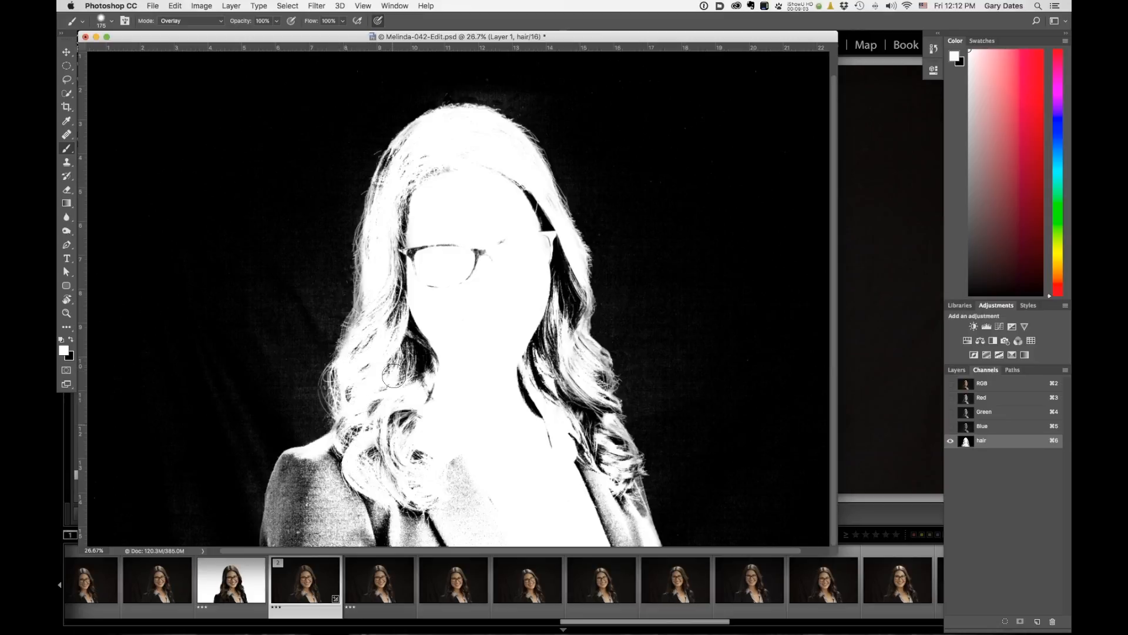
mouse_move(381, 272)
left_mouse_down()
mouse_move(355, 331)
mouse_move(365, 375)
left_mouse_up()
left_click_drag(381, 236, 422, 160)
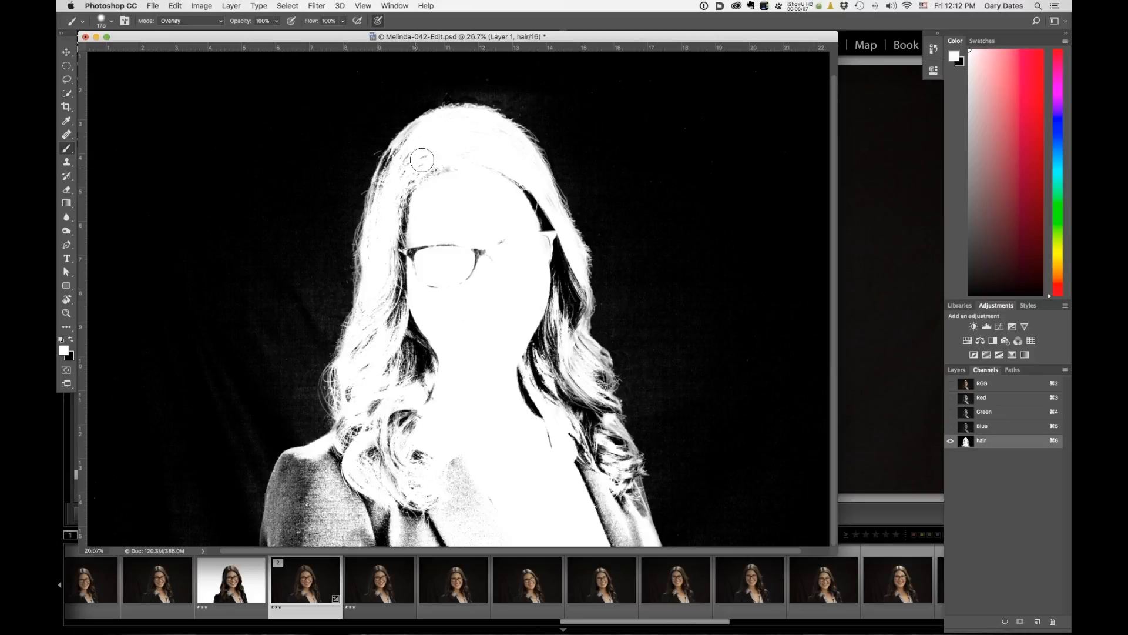
Paint more white Overlay strokes over the shoulders and jacket in the hair channel.
mouse_move(497, 146)
left_mouse_down()
mouse_move(557, 266)
mouse_move(582, 360)
mouse_move(595, 361)
mouse_move(617, 529)
mouse_move(639, 499)
mouse_move(598, 465)
mouse_move(608, 520)
mouse_move(586, 447)
mouse_move(569, 441)
mouse_move(566, 376)
mouse_move(567, 449)
mouse_move(521, 312)
left_mouse_up()
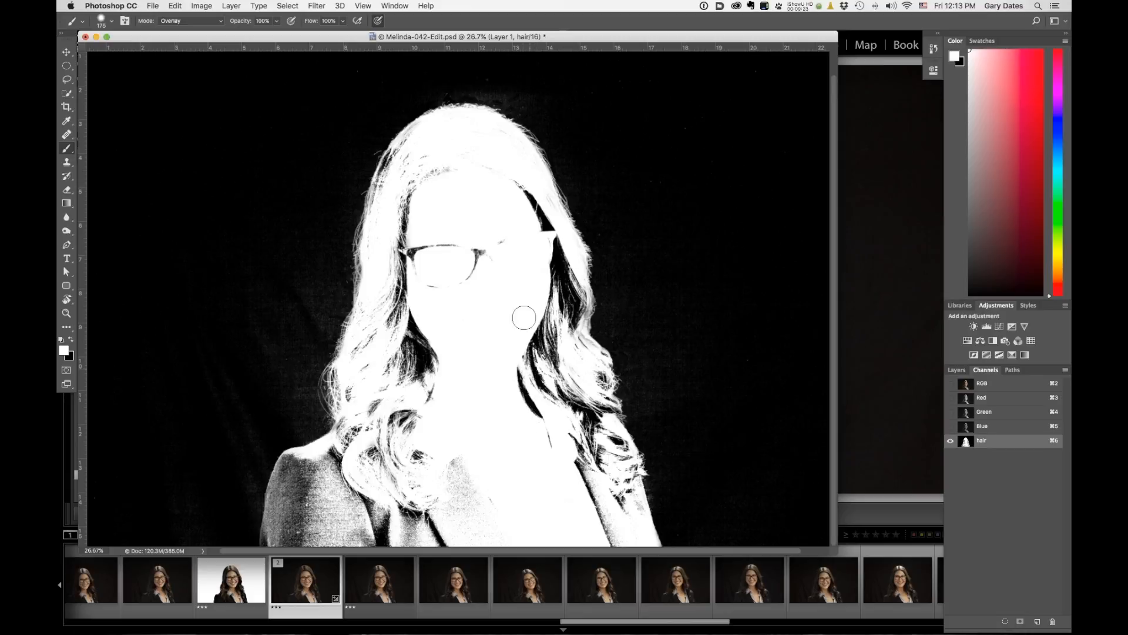
mouse_move(437, 438)
left_mouse_down()
mouse_move(420, 500)
mouse_move(346, 507)
mouse_move(328, 553)
mouse_move(329, 480)
mouse_move(326, 565)
mouse_move(320, 474)
mouse_move(299, 548)
mouse_move(310, 480)
mouse_move(288, 517)
mouse_move(309, 458)
mouse_move(281, 546)
mouse_move(303, 465)
mouse_move(290, 467)
mouse_move(277, 539)
mouse_move(297, 482)
mouse_move(269, 543)
mouse_move(292, 463)
mouse_move(265, 544)
left_mouse_up()
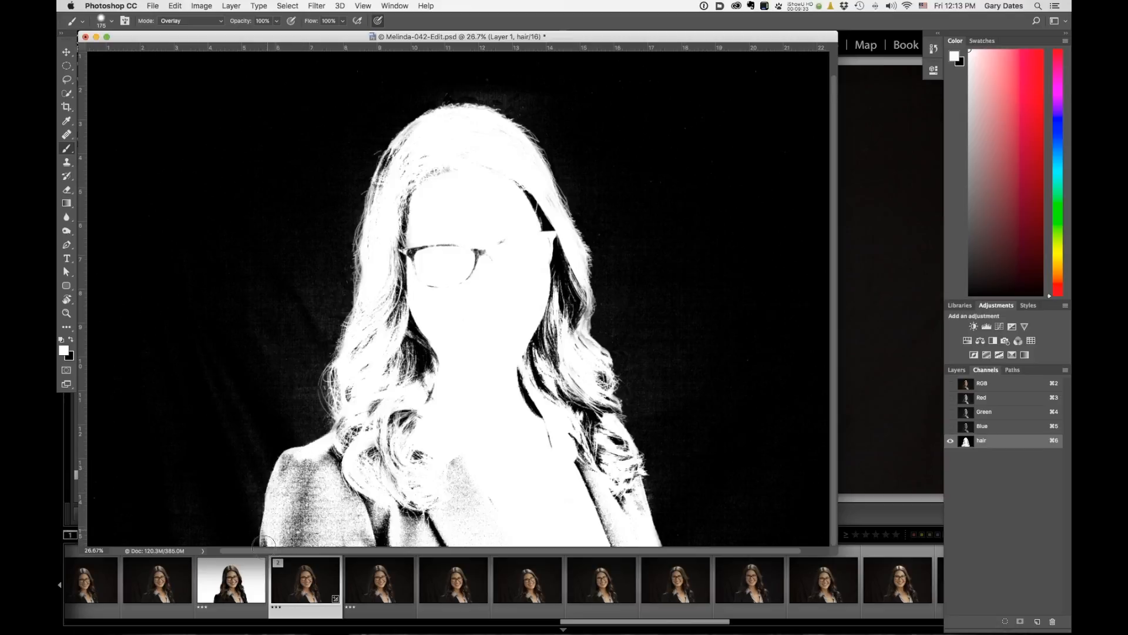
mouse_move(291, 471)
left_mouse_down()
mouse_move(273, 495)
mouse_move(265, 547)
left_mouse_up()
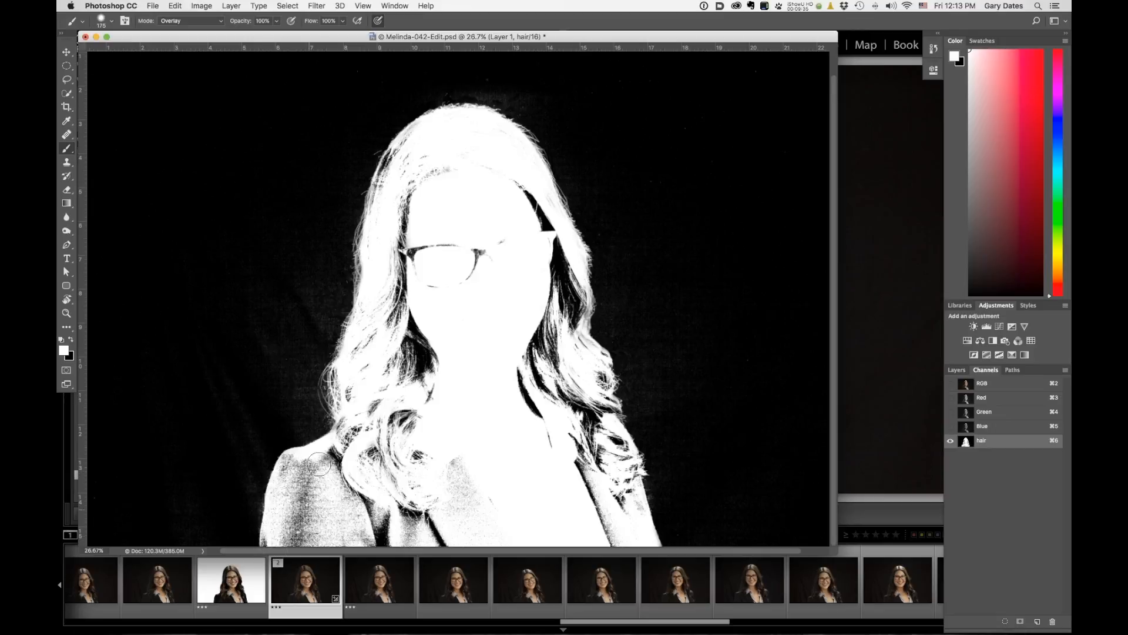
Lasso the subject's interior just inside the hair edge, fill the selection with white and deselect.
left_click(66, 80)
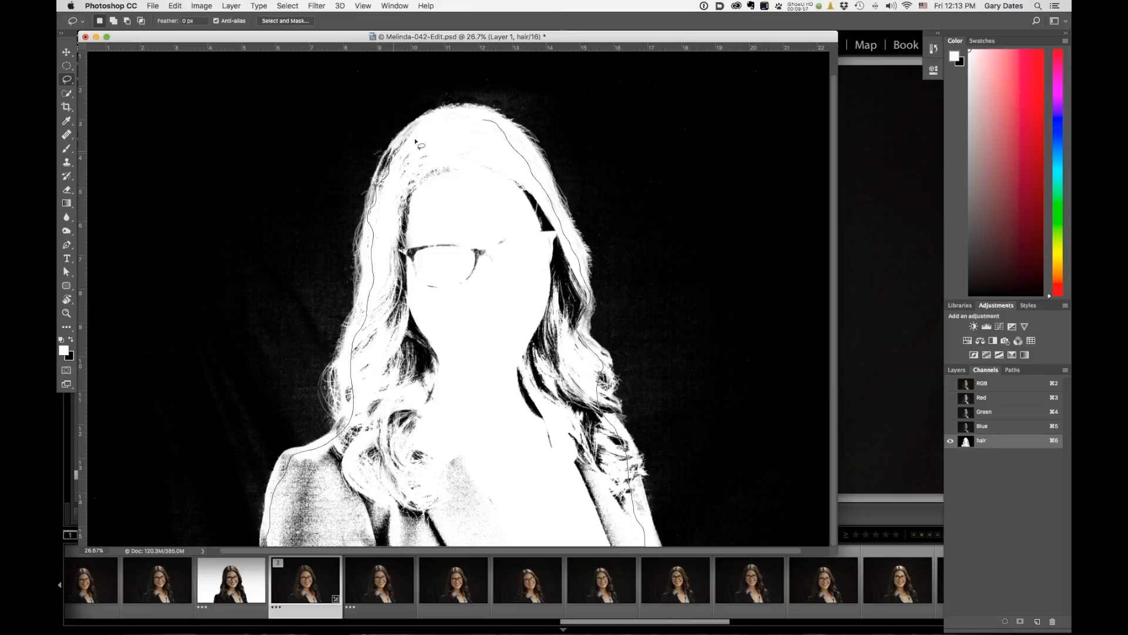
left_click_drag(496, 125, 499, 128)
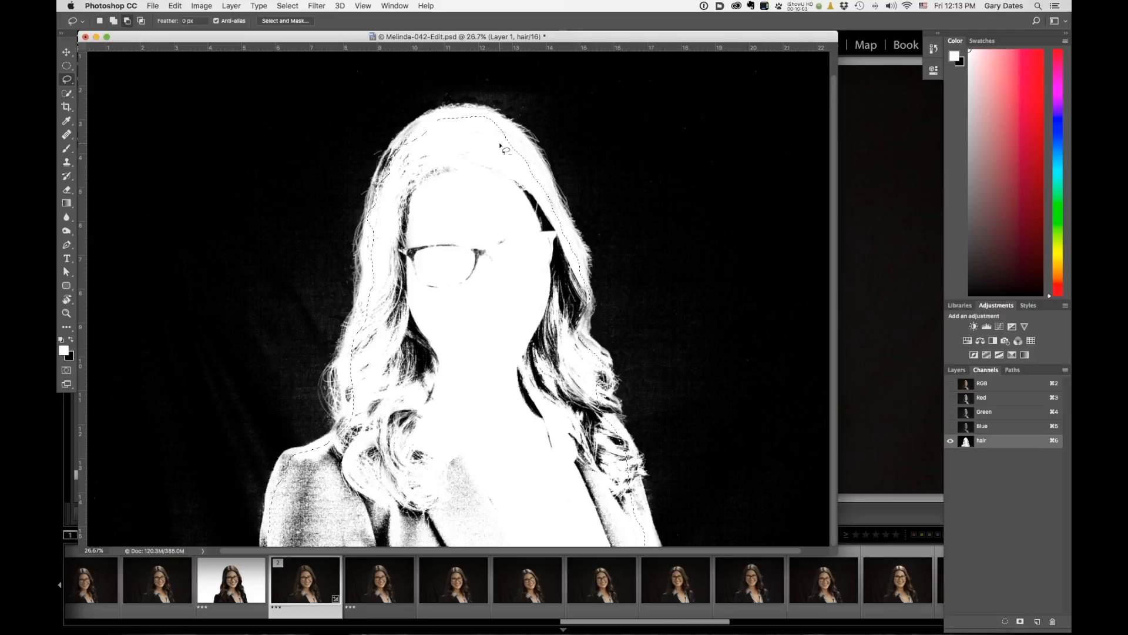
key("alt+BackSpace")
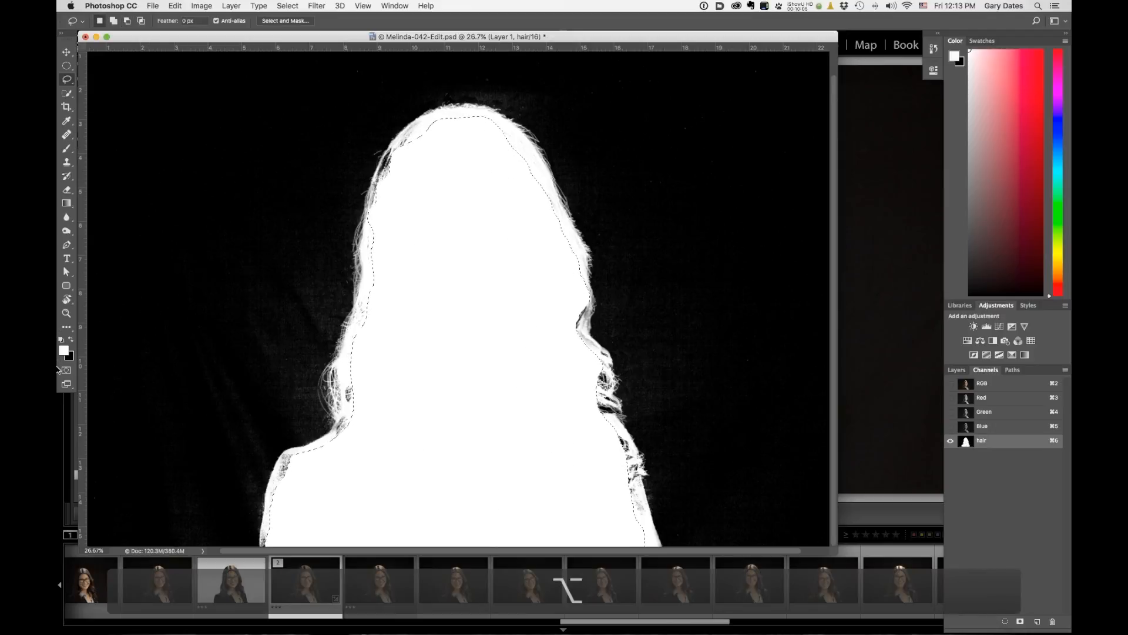
key("super+d")
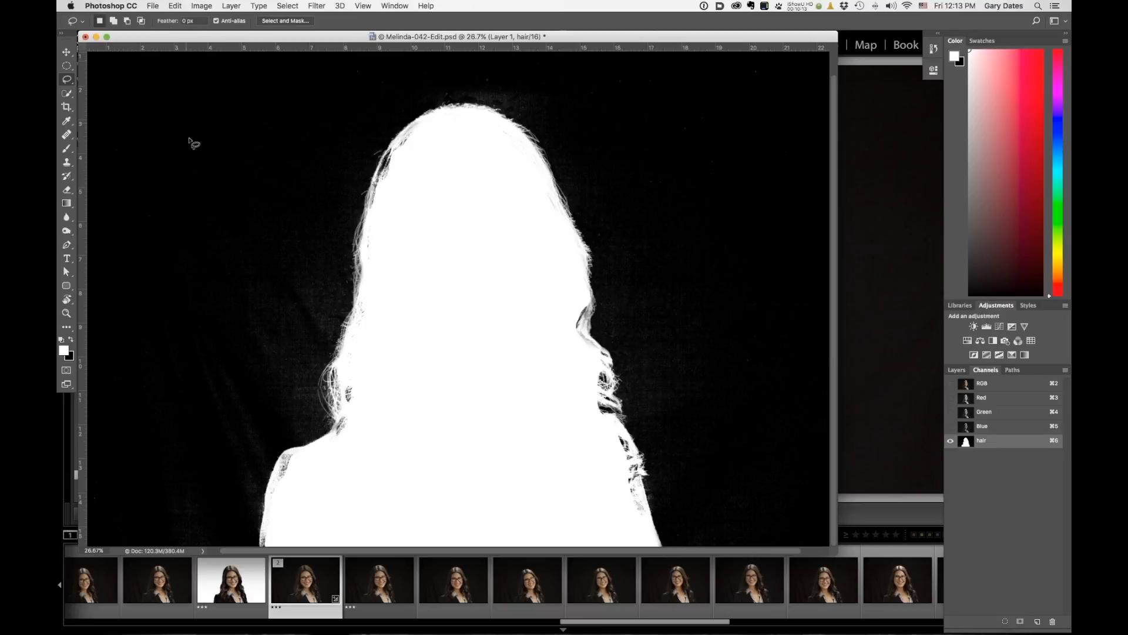
Switch back to the Brush tool and set its blending mode to Normal.
key("b")
key("n")
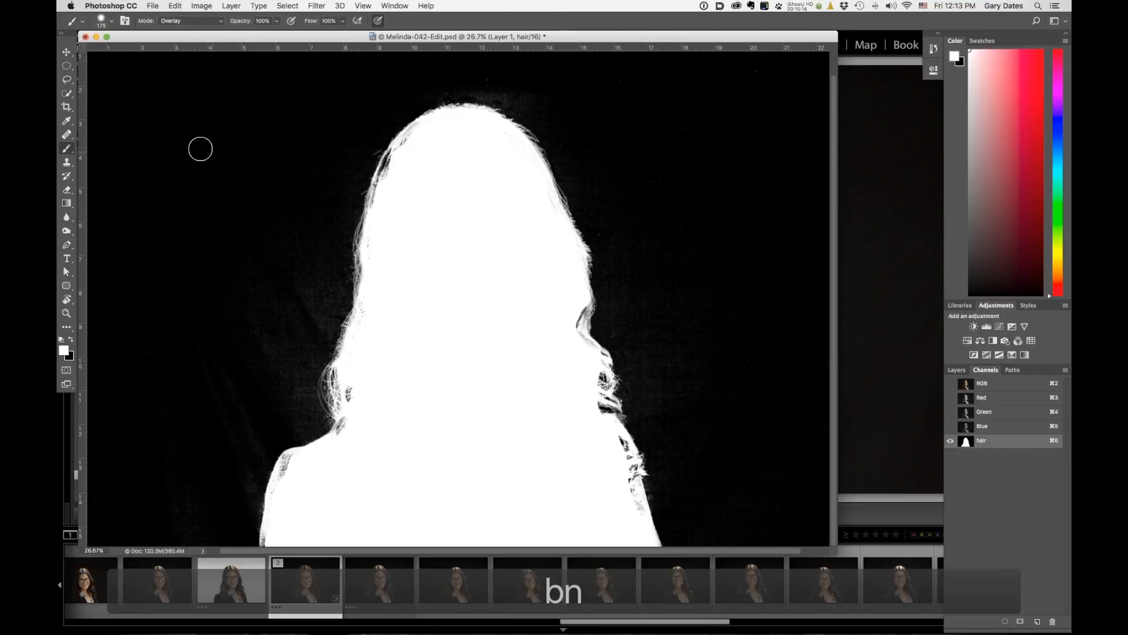
left_click(184, 22)
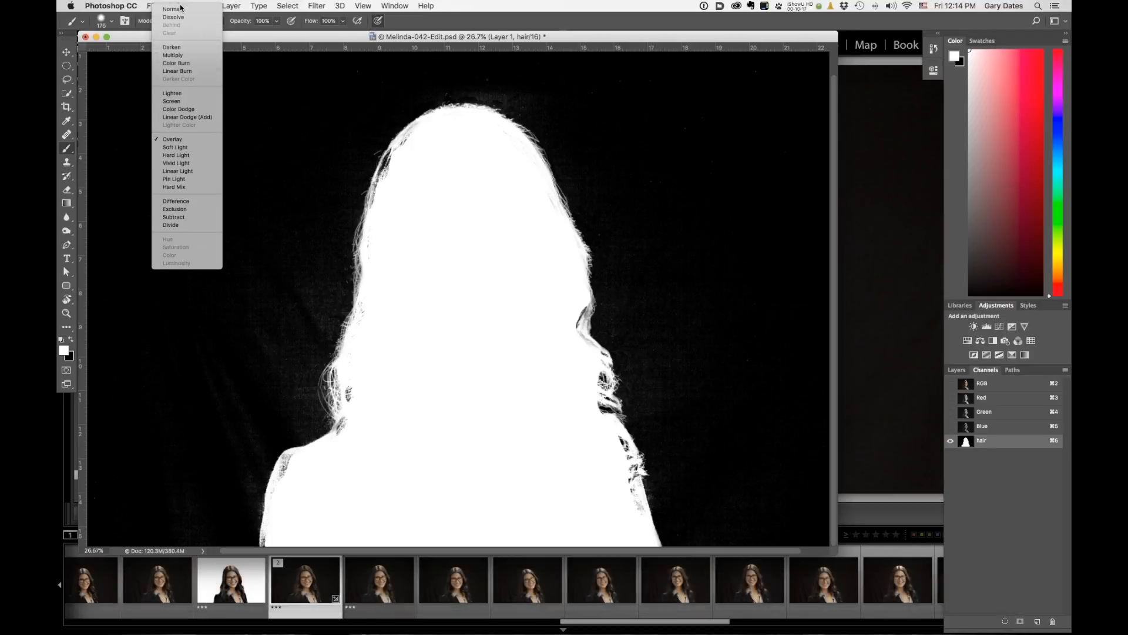
left_click(180, 10)
left_click_drag(291, 102, 222, 95)
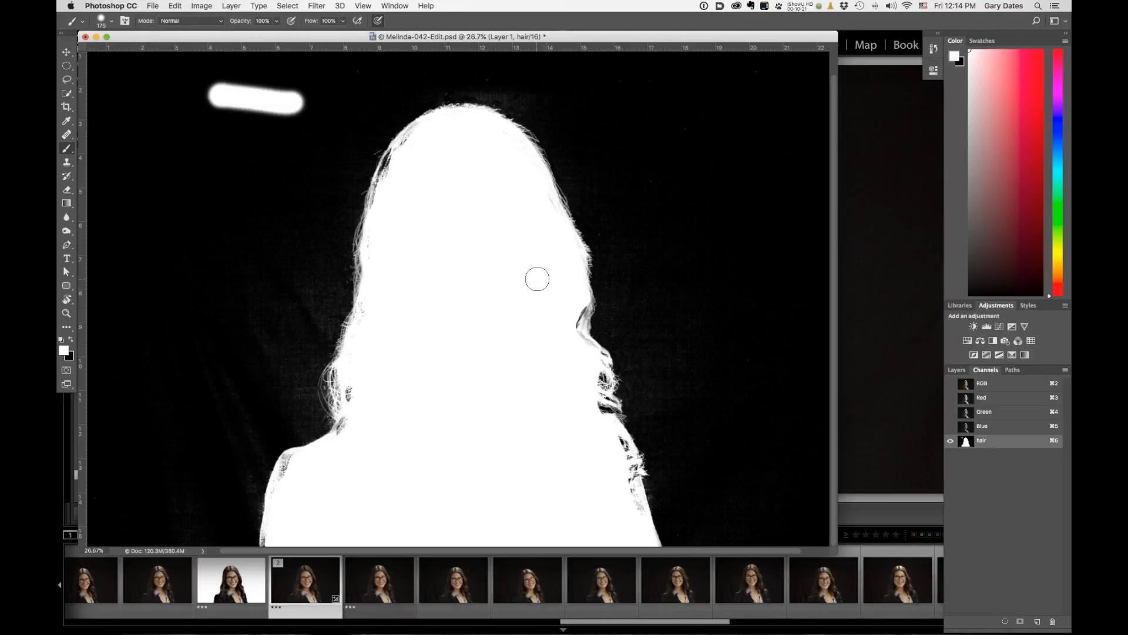
key("super+x")
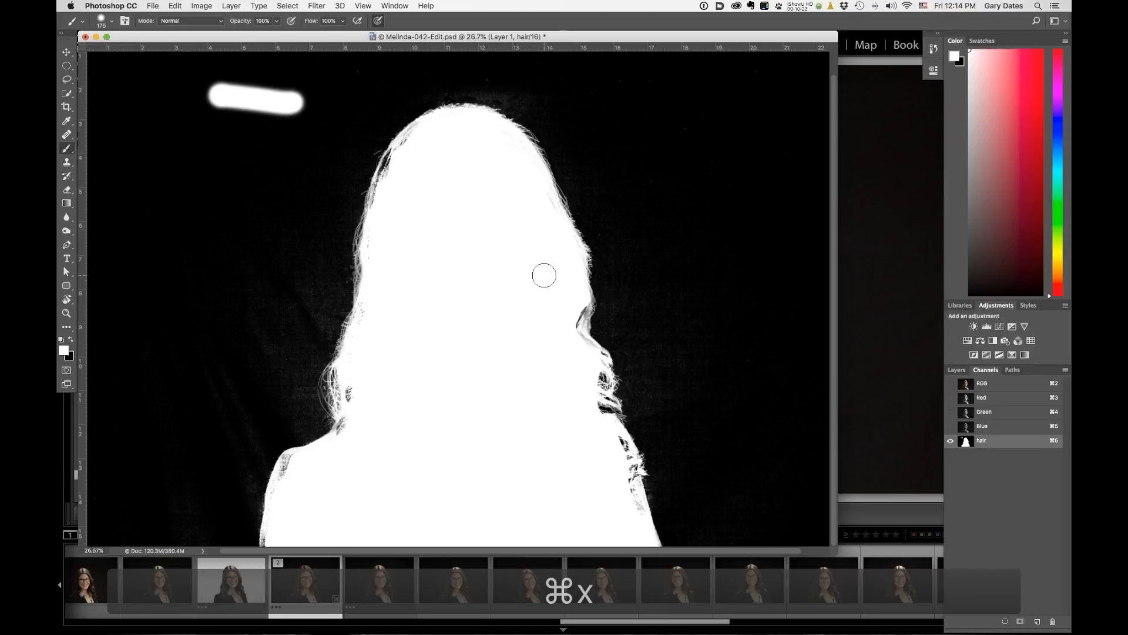
key("super+z")
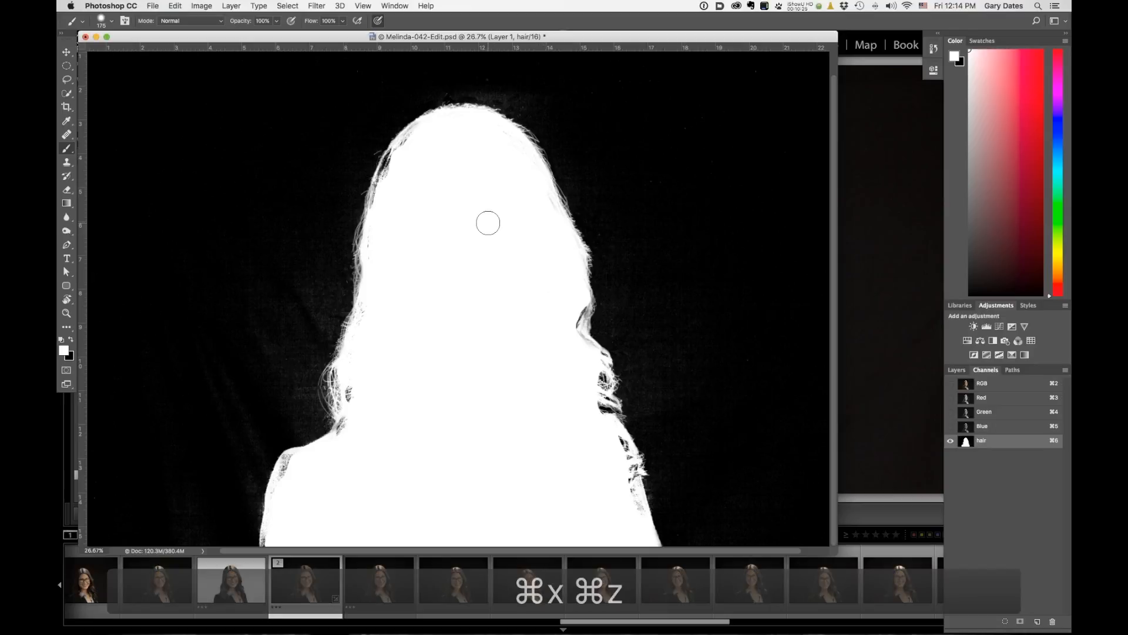
Paint solid white with a 40 px brush along the inner hair edge on the left side.
mouse_move(383, 175)
left_mouse_down()
mouse_move(434, 207)
mouse_move(454, 200)
mouse_move(535, 374)
left_mouse_up()
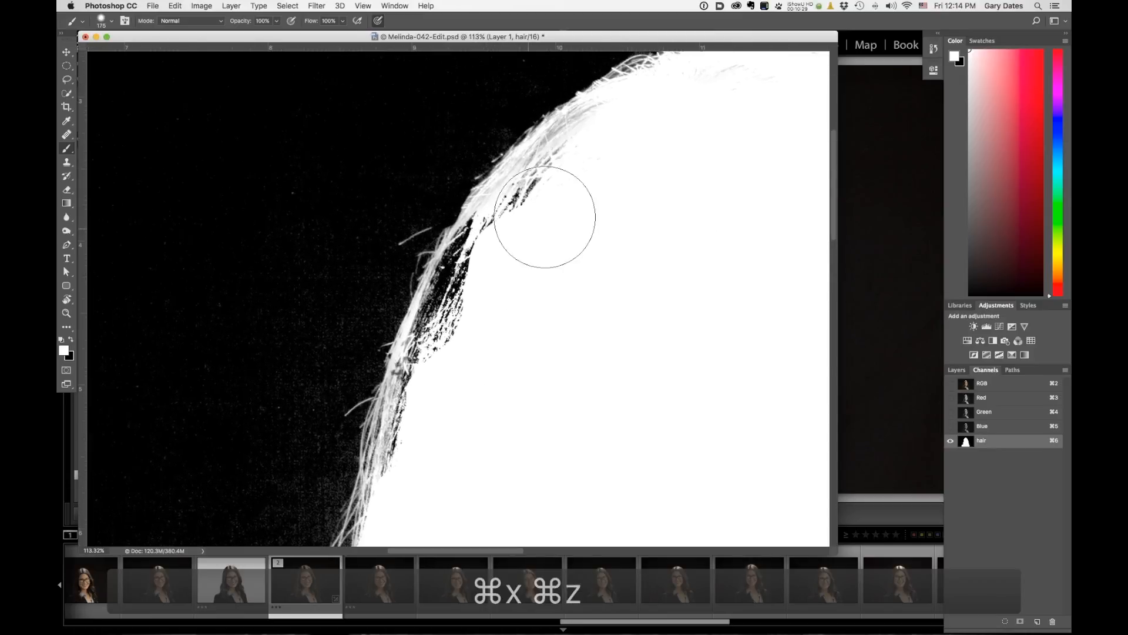
key("bracketleft")
key("bracketleft")
key("bracketleft")
key("bracketleft")
key("bracketleft")
key("bracketleft")
key("bracketleft")
key("bracketleft")
key("bracketleft")
key("bracketleft")
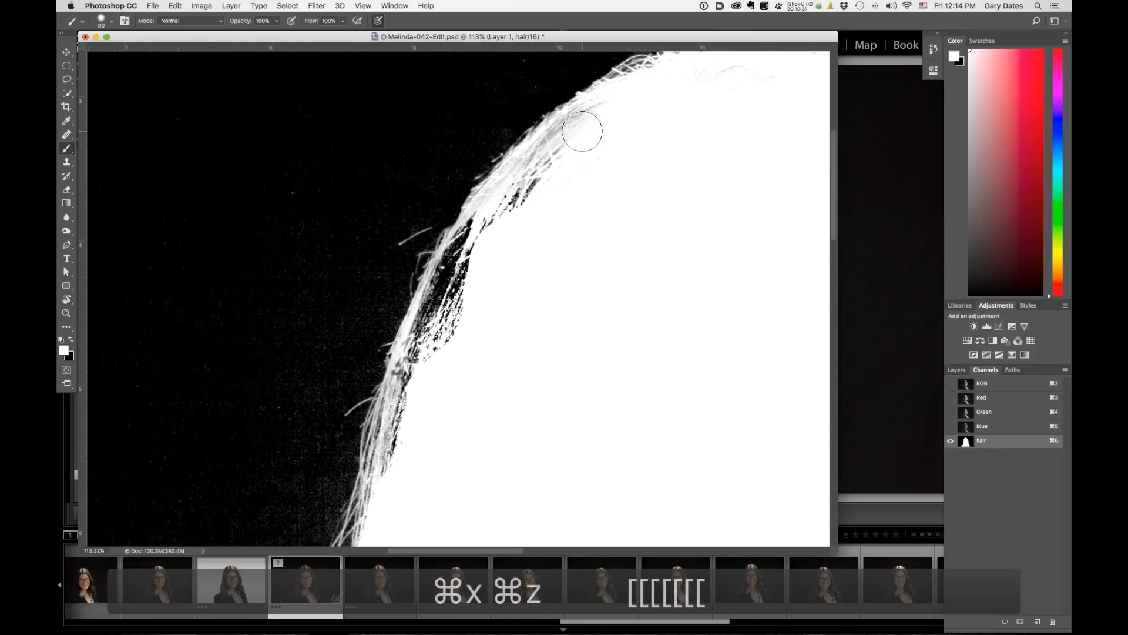
mouse_move(545, 149)
left_mouse_down()
mouse_move(514, 209)
mouse_move(565, 160)
mouse_move(492, 252)
mouse_move(505, 209)
mouse_move(465, 269)
mouse_move(496, 227)
mouse_move(475, 261)
mouse_move(489, 250)
mouse_move(492, 228)
mouse_move(473, 239)
mouse_move(482, 219)
mouse_move(450, 265)
mouse_move(440, 311)
mouse_move(456, 252)
mouse_move(480, 222)
mouse_move(429, 346)
mouse_move(432, 299)
mouse_move(416, 372)
left_mouse_up()
left_click_drag(456, 319, 458, 308)
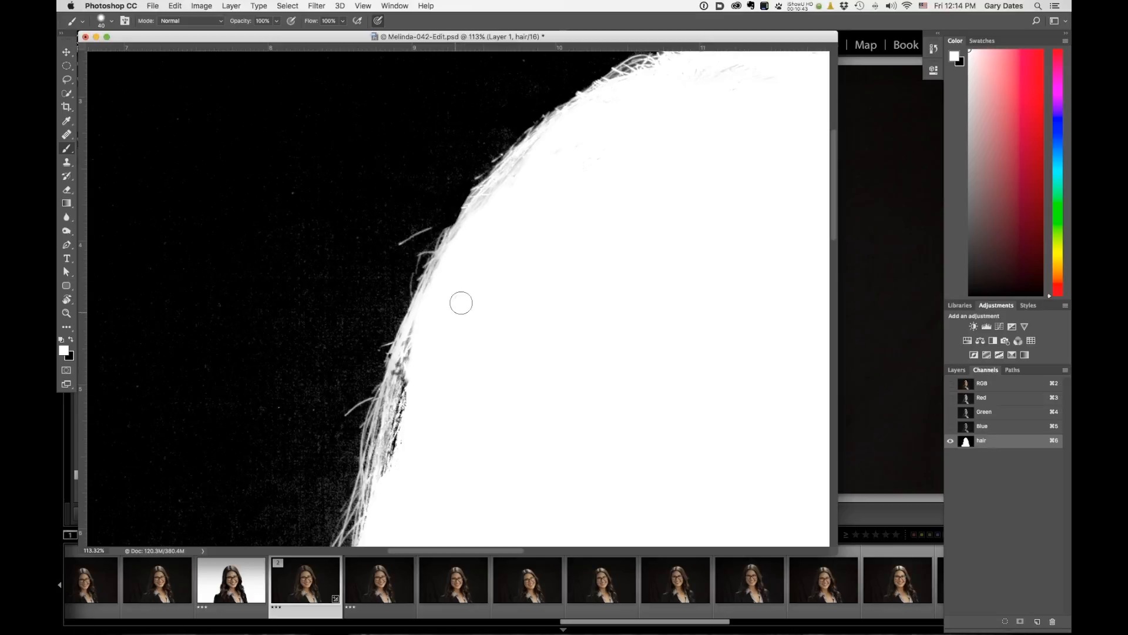
mouse_move(419, 342)
left_mouse_down()
mouse_move(390, 378)
mouse_move(390, 471)
mouse_move(413, 297)
left_mouse_up()
left_click_drag(405, 470, 414, 288)
left_click_drag(588, 147, 433, 355)
mouse_move(524, 150)
left_mouse_down()
mouse_move(492, 286)
mouse_move(465, 162)
left_mouse_up()
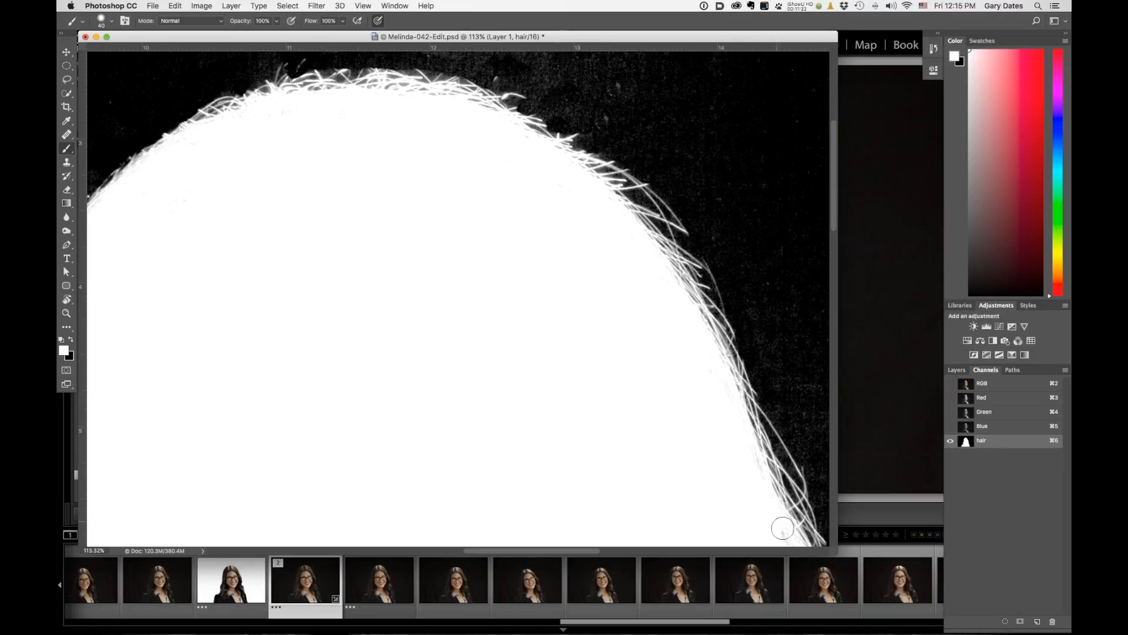
Fill the inner hair edge across the top of the head with white.
left_click_drag(748, 476, 752, 464)
left_click_drag(679, 346, 549, 126)
left_click_drag(733, 476, 745, 532)
left_click_drag(482, 314, 448, 112)
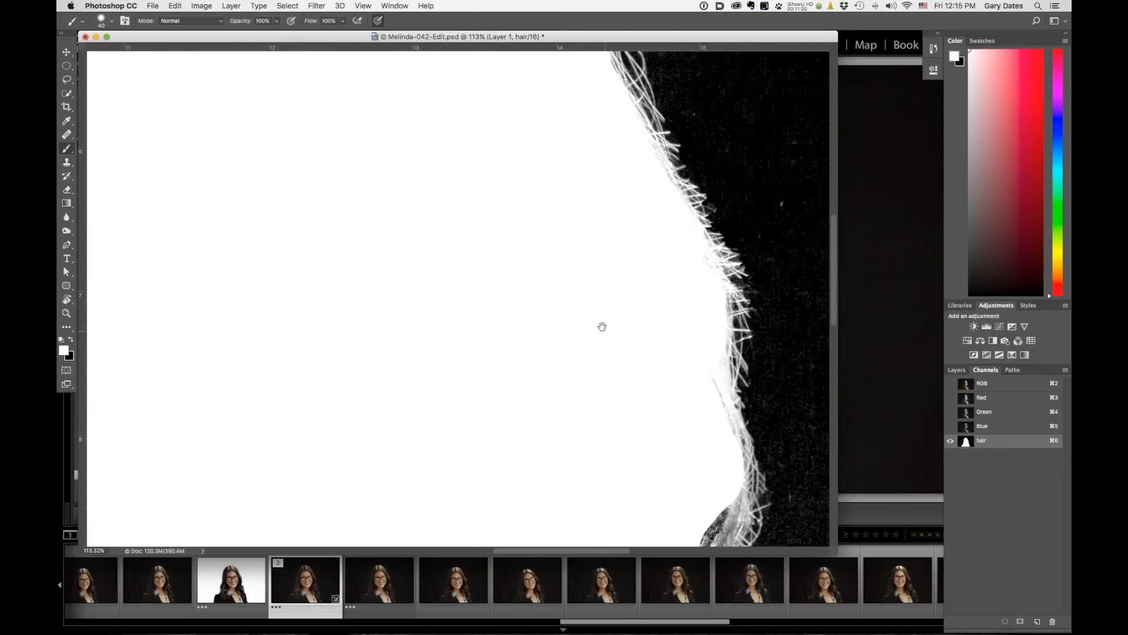
Paint white along the inner hair edge on the right side, undoing and repainting one stroke.
left_click_drag(554, 330, 561, 218)
mouse_move(722, 321)
left_mouse_down()
mouse_move(723, 357)
mouse_move(692, 466)
mouse_move(708, 342)
mouse_move(695, 443)
left_mouse_up()
left_click_drag(733, 480, 810, 542)
left_click_drag(591, 543, 473, 361)
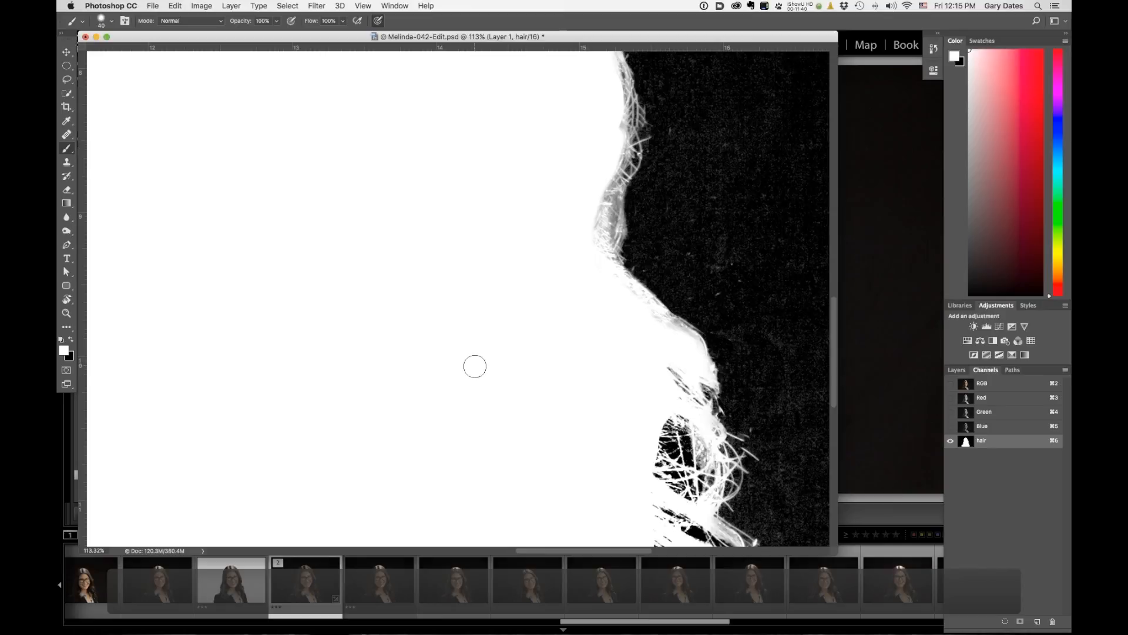
key("super+z")
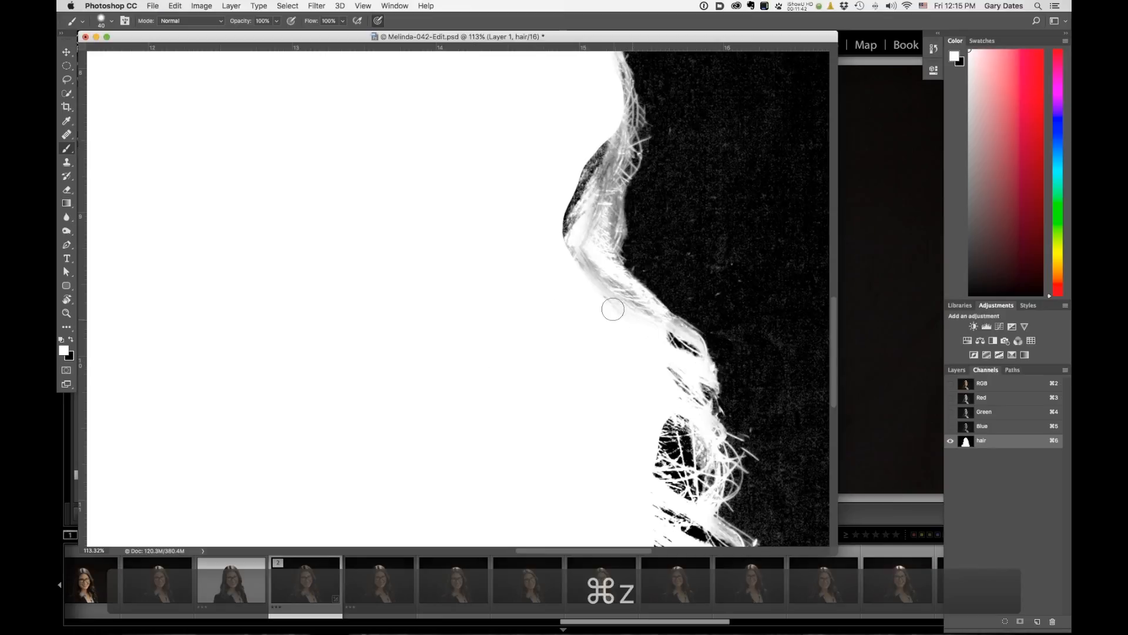
mouse_move(614, 137)
left_mouse_down()
mouse_move(589, 174)
mouse_move(576, 243)
mouse_move(604, 157)
mouse_move(584, 248)
mouse_move(576, 185)
left_mouse_up()
mouse_move(607, 282)
left_mouse_down()
mouse_move(620, 305)
mouse_move(616, 289)
mouse_move(648, 316)
left_mouse_up()
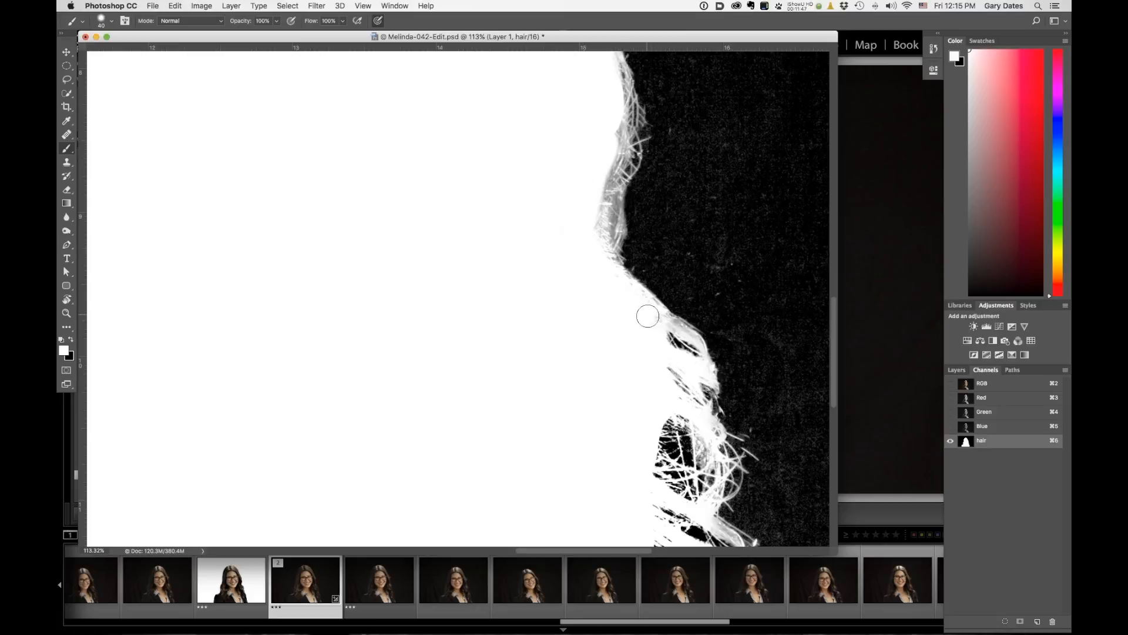
Toggle between the RGB composite and the hair channel to compare the right hair edge.
left_click(1000, 386)
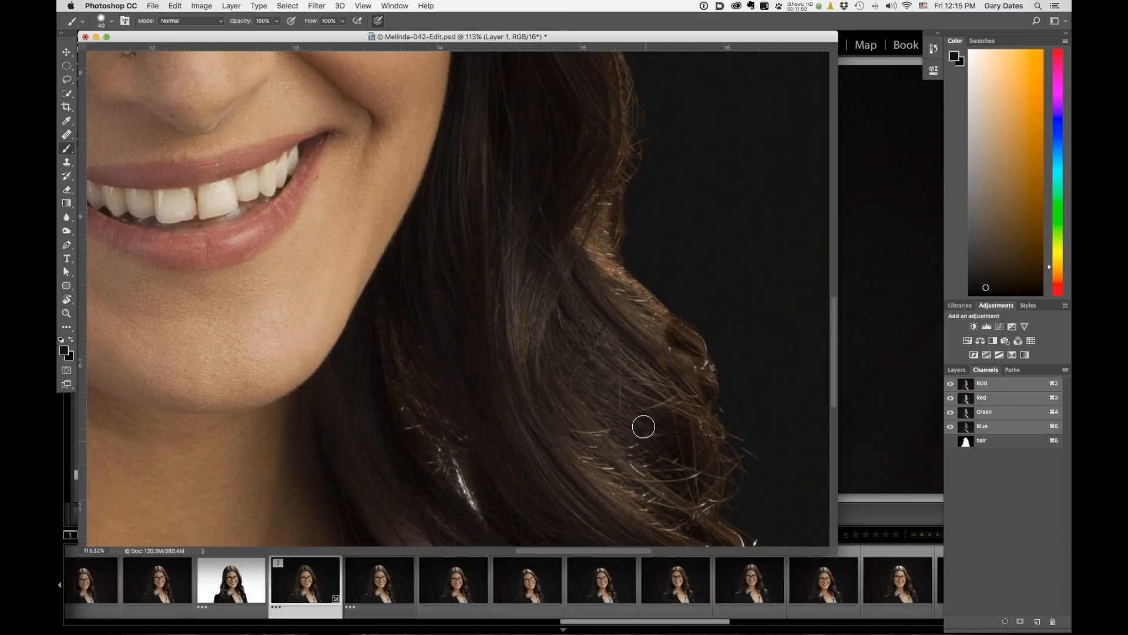
left_click(991, 444)
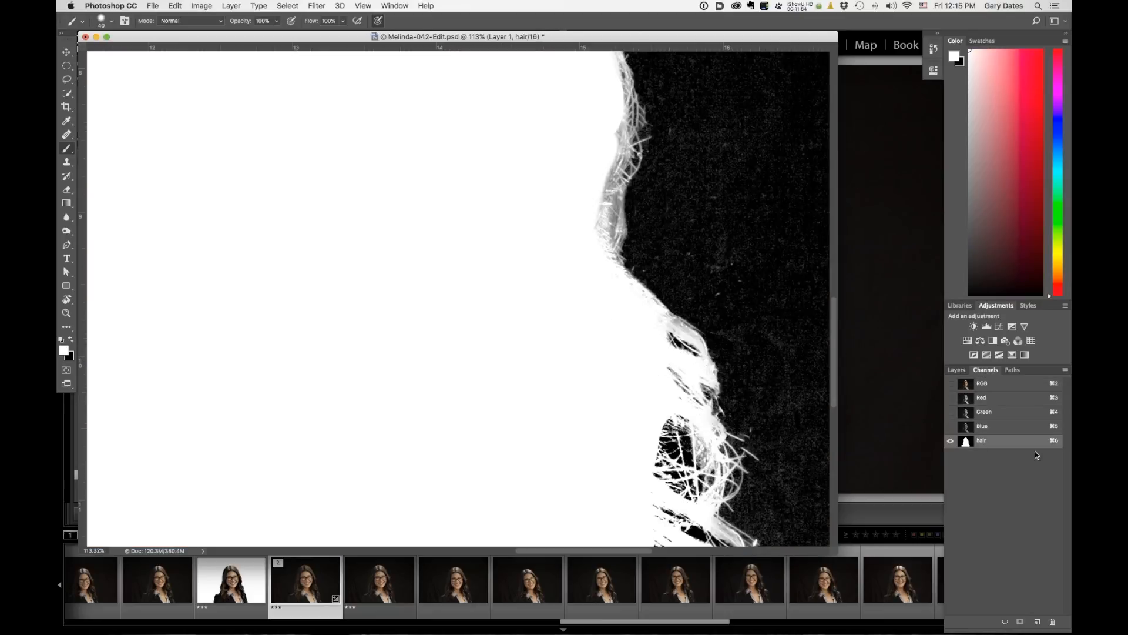
left_click(1030, 388)
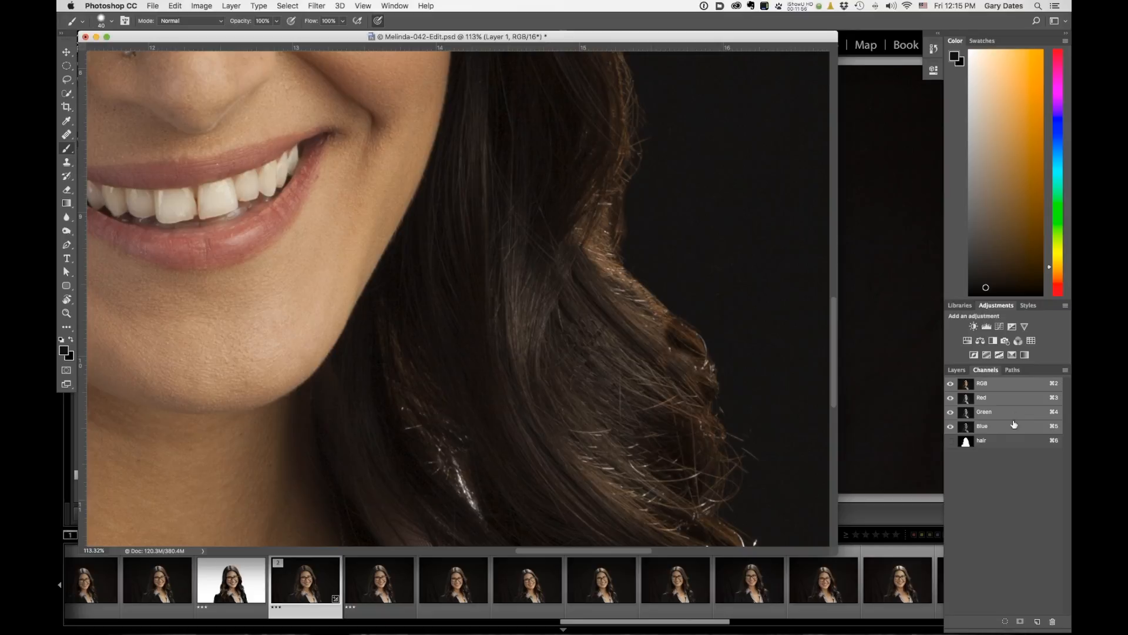
left_click(997, 445)
mouse_move(667, 350)
left_mouse_down()
mouse_move(692, 352)
mouse_move(665, 339)
mouse_move(667, 381)
mouse_move(681, 375)
mouse_move(676, 402)
left_mouse_up()
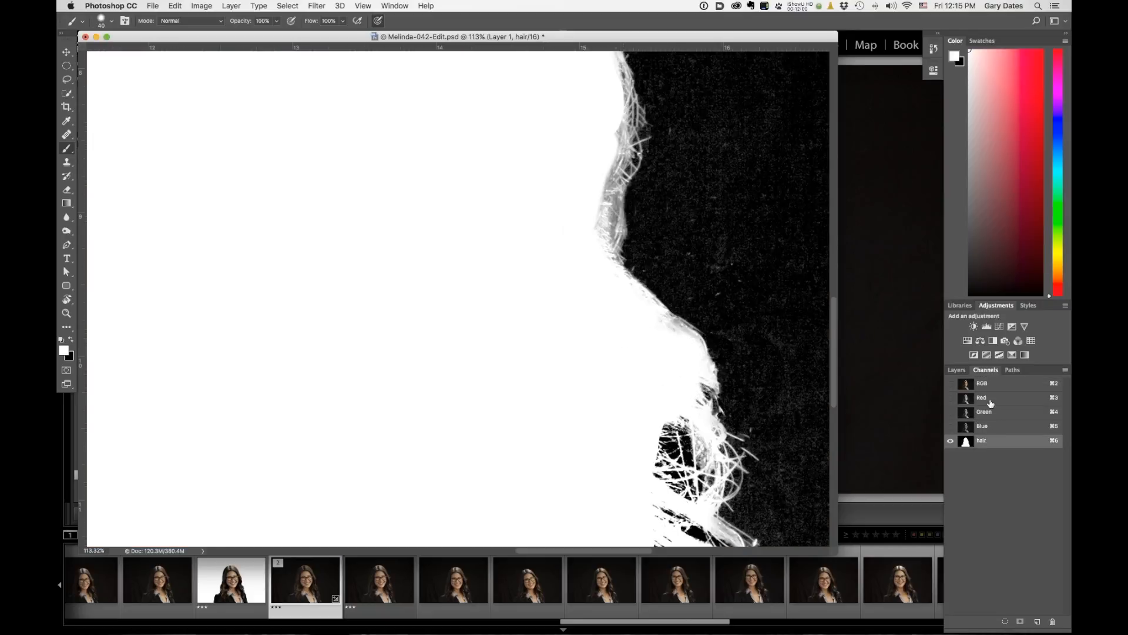
left_click(997, 385)
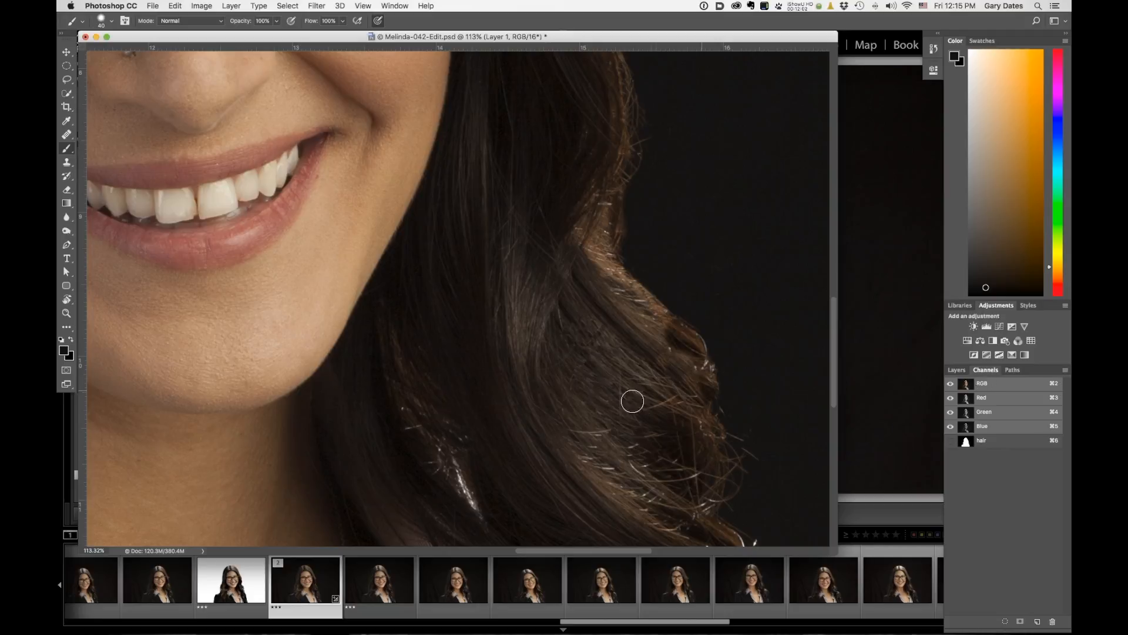
left_click(980, 446)
Paint white over the dark gaps inside the hair strands at the lower right edge.
key("x")
mouse_move(611, 441)
left_mouse_down()
mouse_move(662, 433)
mouse_move(684, 469)
mouse_move(689, 421)
mouse_move(692, 471)
mouse_move(677, 470)
mouse_move(669, 487)
mouse_move(692, 438)
mouse_move(676, 337)
left_mouse_up()
left_click_drag(487, 397, 421, 247)
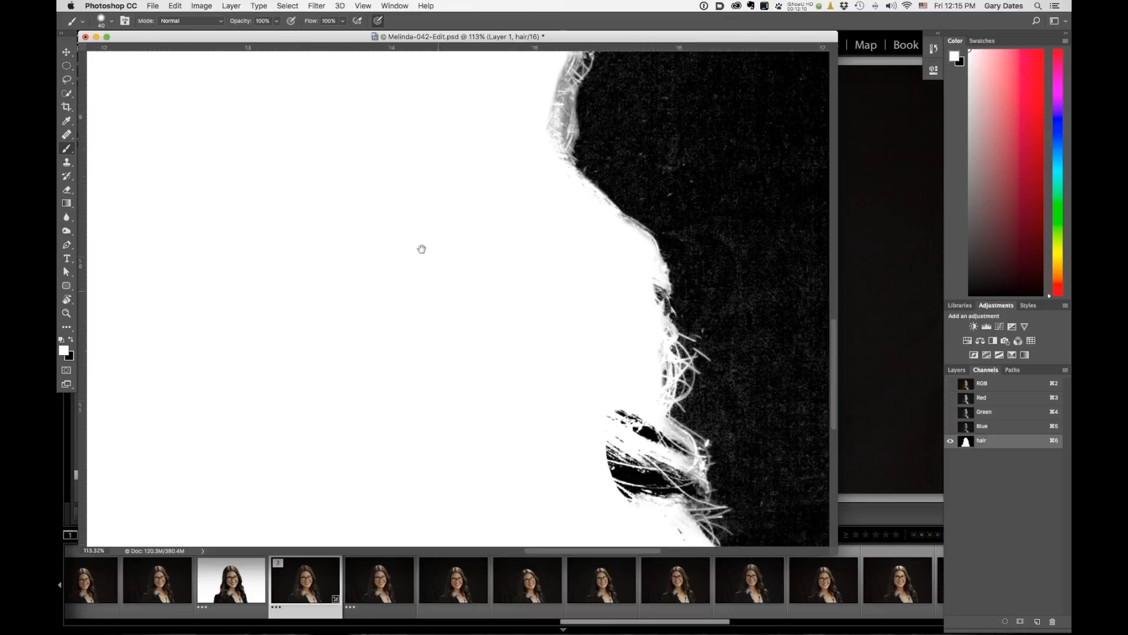
left_click(999, 383)
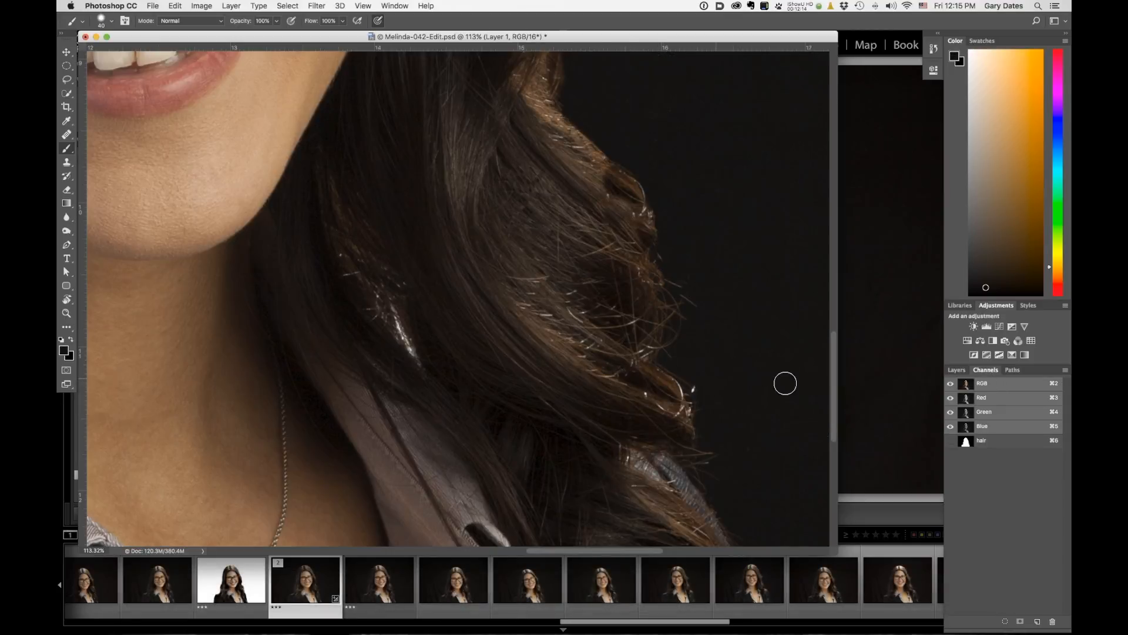
left_click(987, 438)
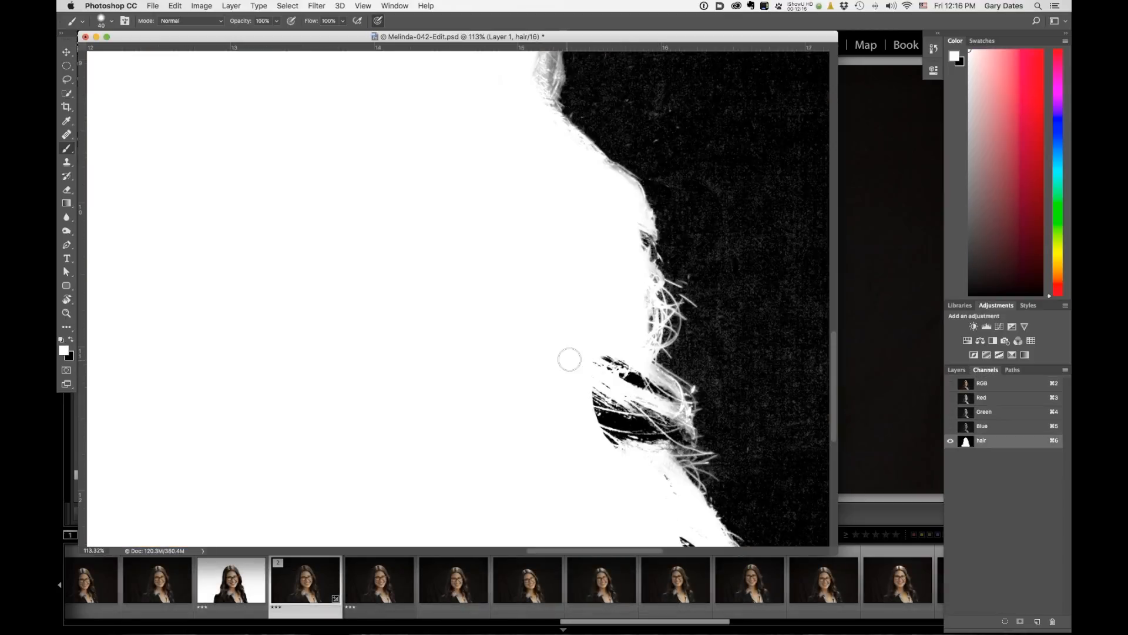
mouse_move(606, 360)
left_mouse_down()
mouse_move(611, 400)
mouse_move(599, 423)
mouse_move(666, 421)
mouse_move(658, 438)
mouse_move(676, 438)
mouse_move(627, 398)
mouse_move(663, 391)
mouse_move(650, 460)
left_mouse_up()
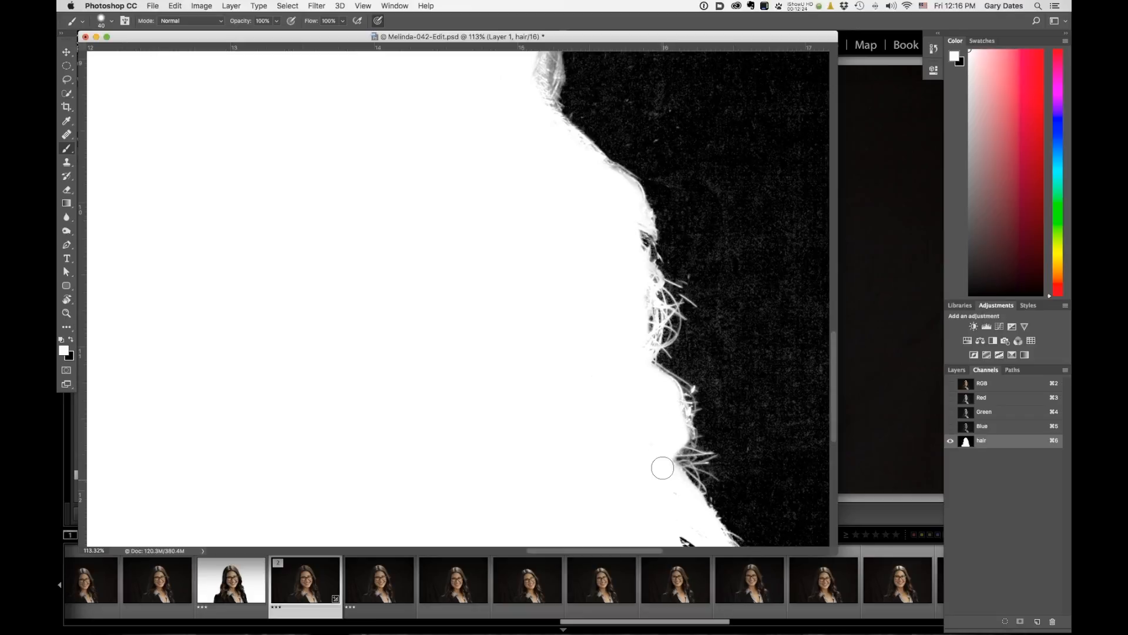
left_click(1005, 385)
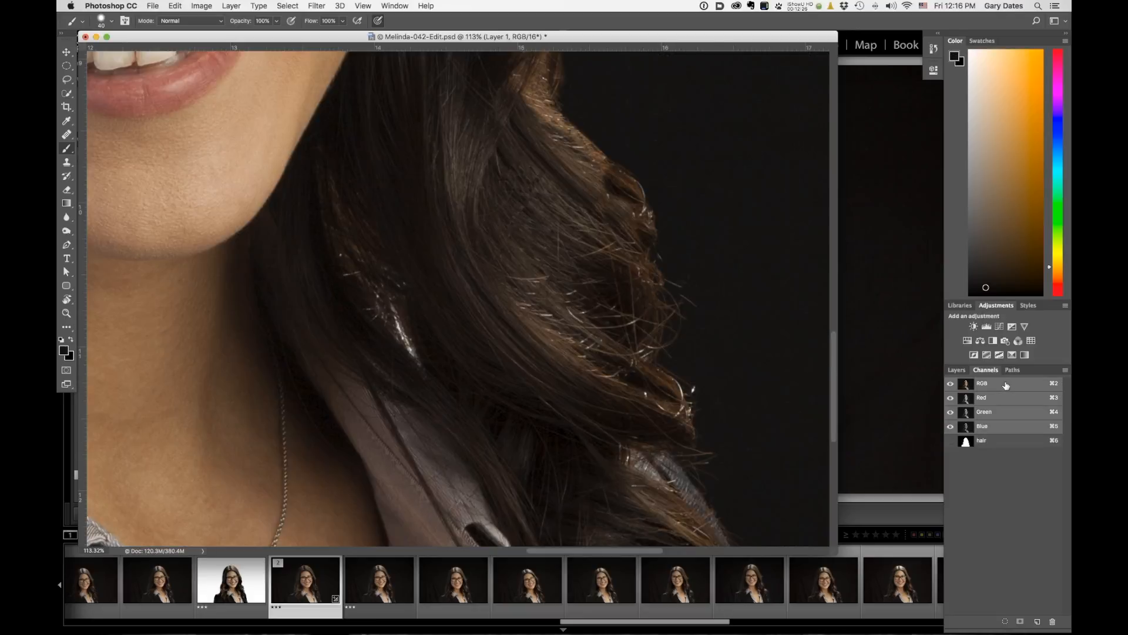
left_click(988, 442)
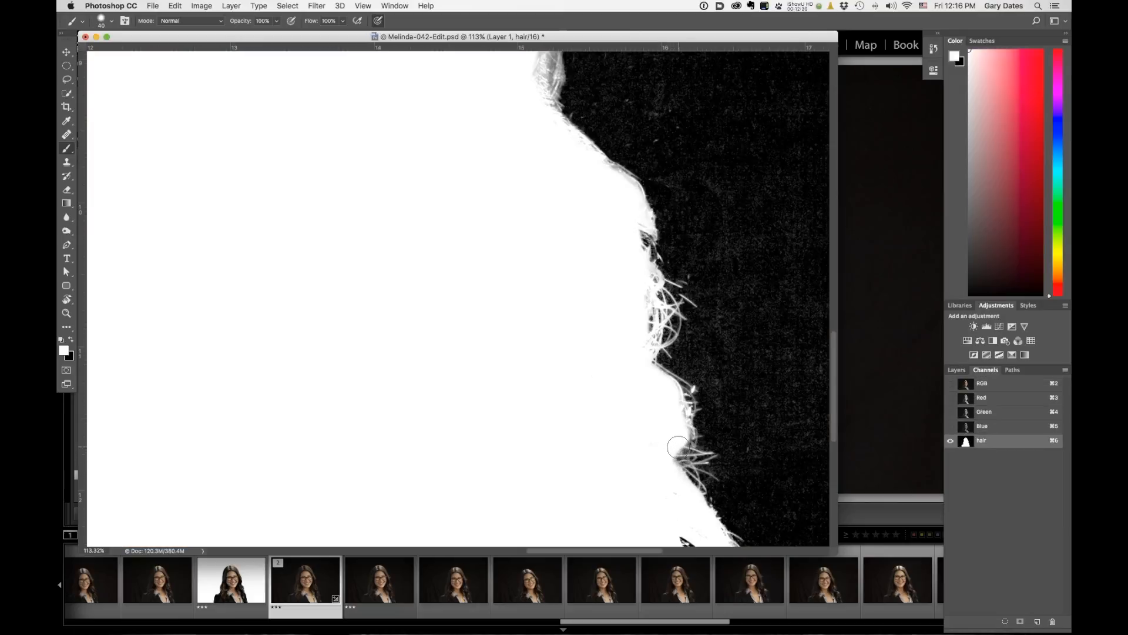
Shrink the brush to 10 px and compare the lower hair edge against the RGB composite.
key("bracketleft")
key("bracketleft")
key("bracketleft")
key("bracketleft")
key("bracketleft")
key("bracketleft")
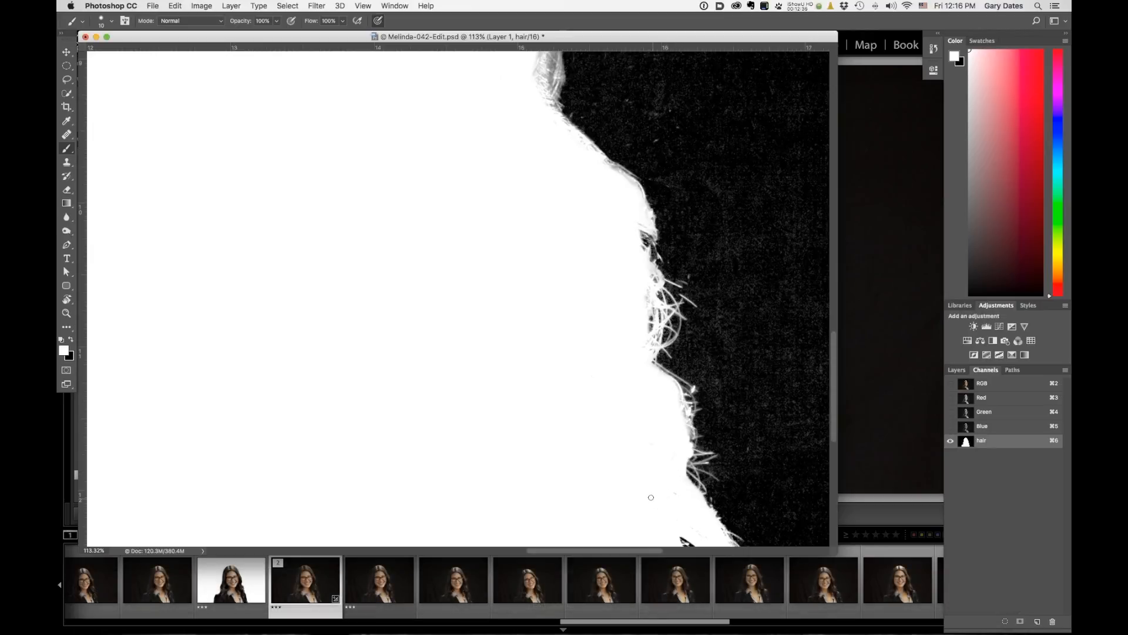
left_click_drag(619, 481, 590, 353)
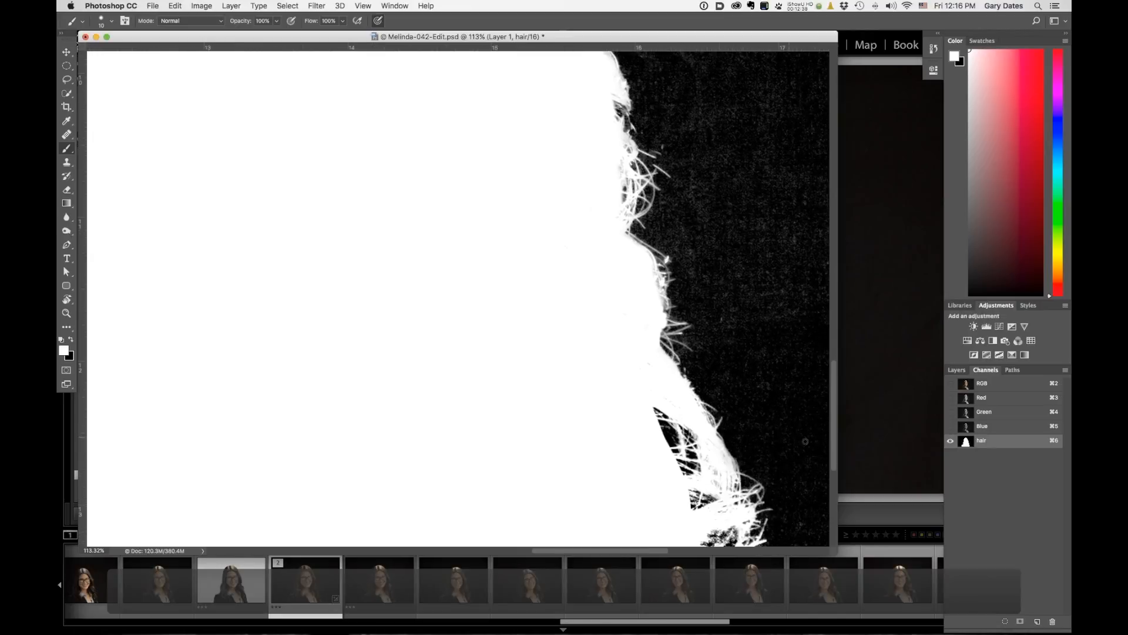
left_click(1026, 385)
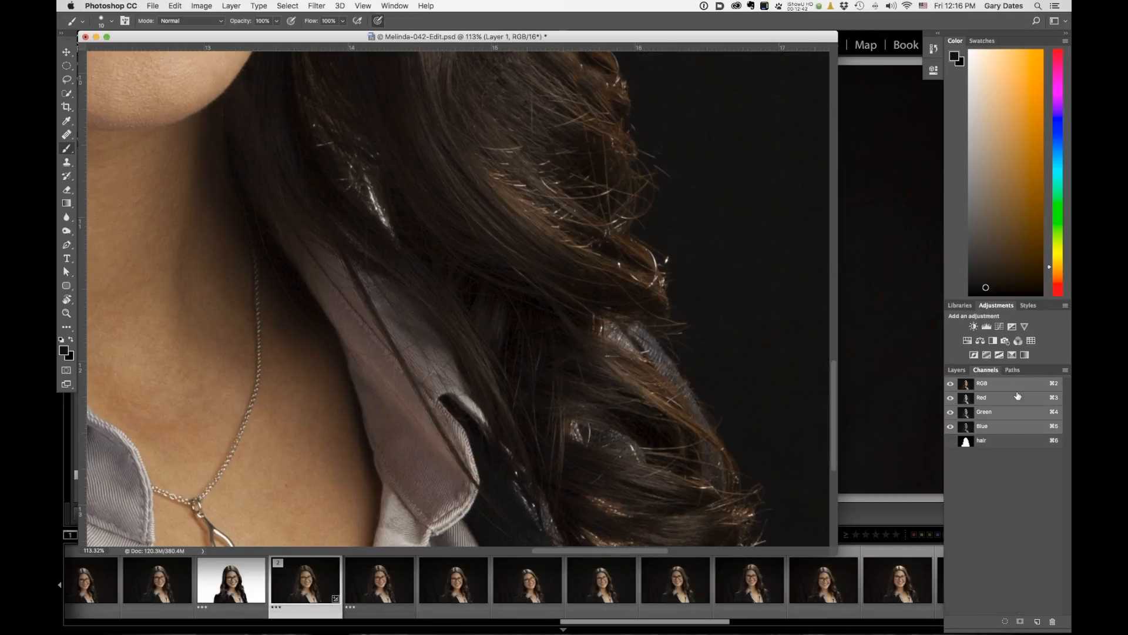
left_click(992, 443)
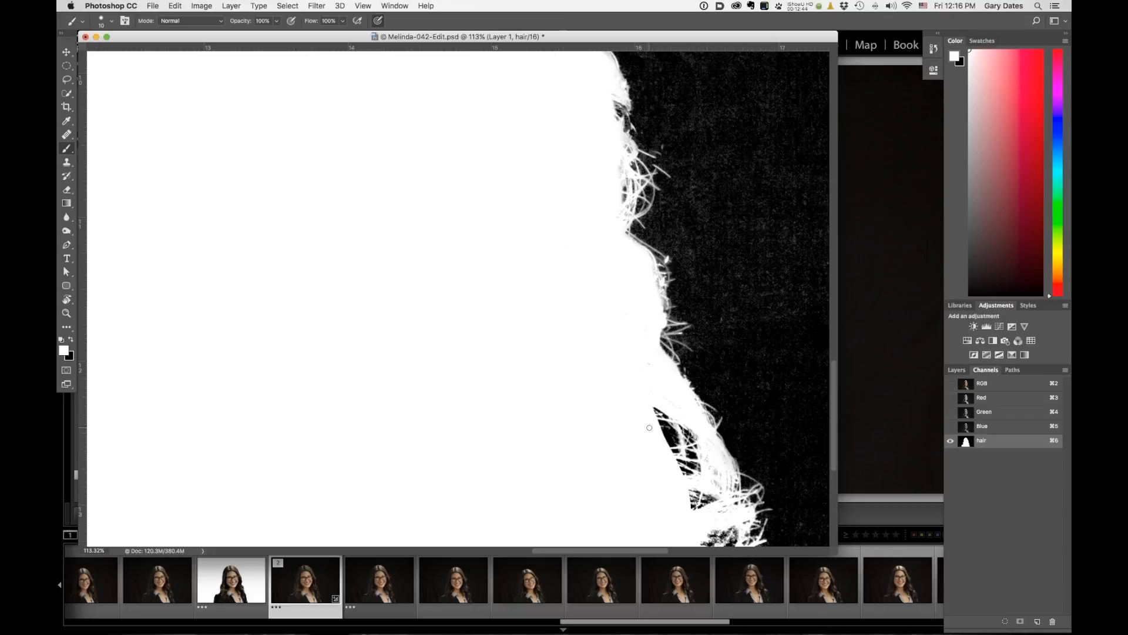
Enlarge the brush to 45 px and paint white along the right hair edge to fill the remaining dark gaps.
key("bracketright")
key("bracketright")
key("bracketright")
key("bracketright")
key("bracketright")
key("bracketright")
key("bracketright")
mouse_move(655, 414)
left_mouse_down()
mouse_move(689, 488)
mouse_move(700, 467)
mouse_move(708, 494)
left_mouse_up()
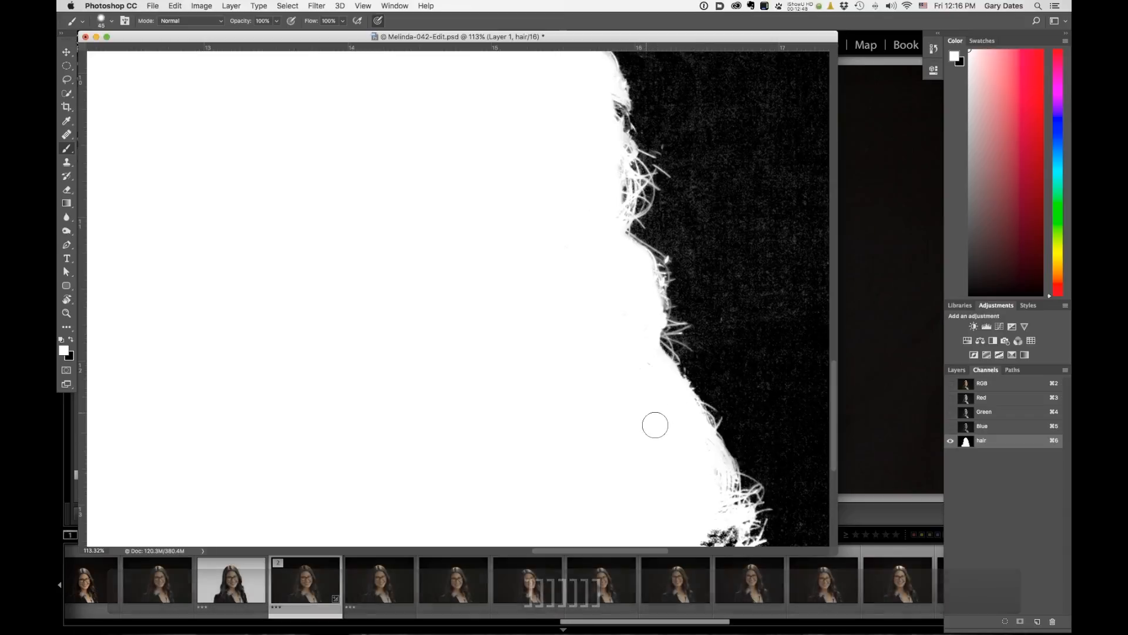
left_click_drag(586, 443, 519, 229)
mouse_move(653, 385)
left_mouse_down()
mouse_move(656, 326)
mouse_move(661, 365)
mouse_move(673, 323)
left_mouse_up()
left_click_drag(671, 412, 673, 372)
mouse_move(685, 437)
left_mouse_down()
mouse_move(686, 482)
mouse_move(652, 425)
mouse_move(702, 503)
mouse_move(690, 437)
left_mouse_up()
mouse_move(705, 498)
left_mouse_down()
mouse_move(716, 517)
mouse_move(703, 548)
left_mouse_up()
left_click_drag(606, 422, 526, 297)
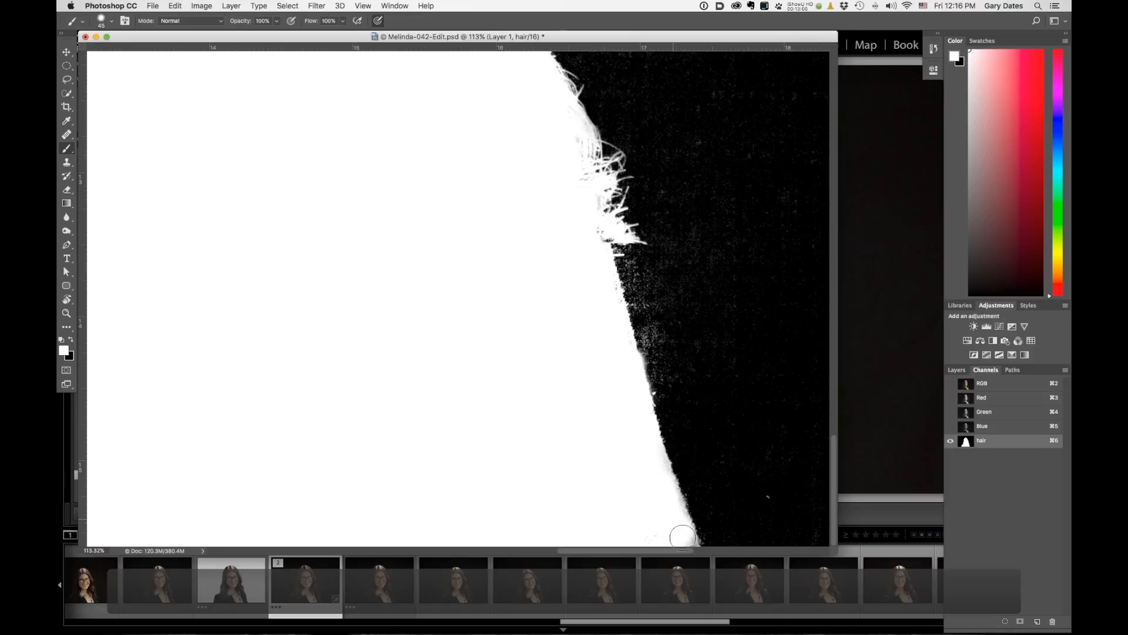
Switch to black, set the brush mode to Overlay, and paint over the dark background beside the right hair edge.
key("x")
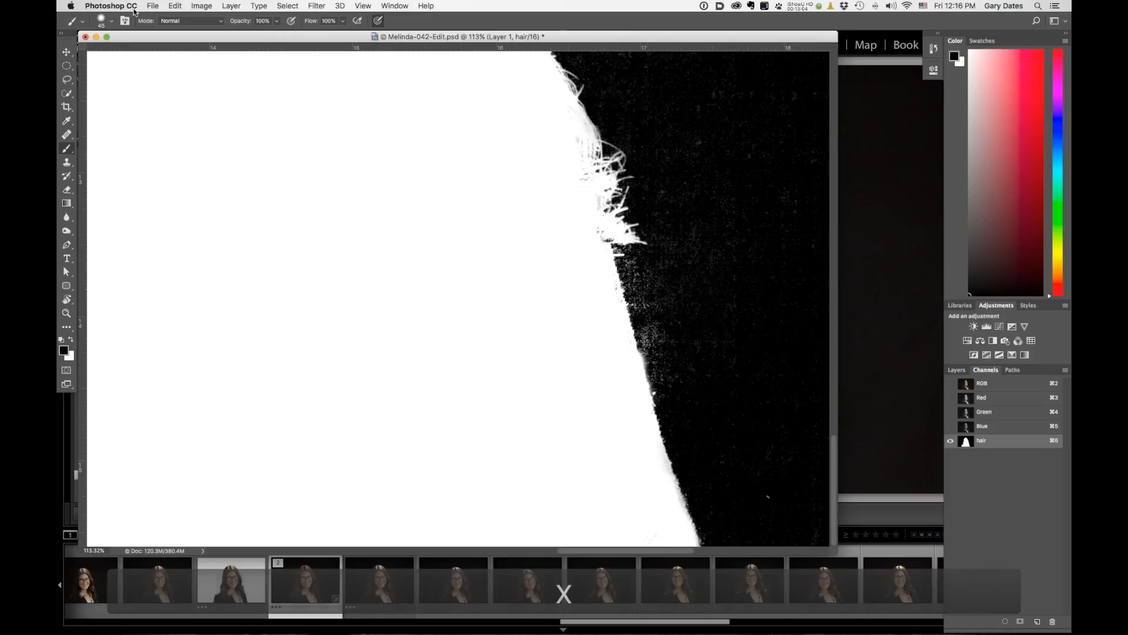
left_click(188, 21)
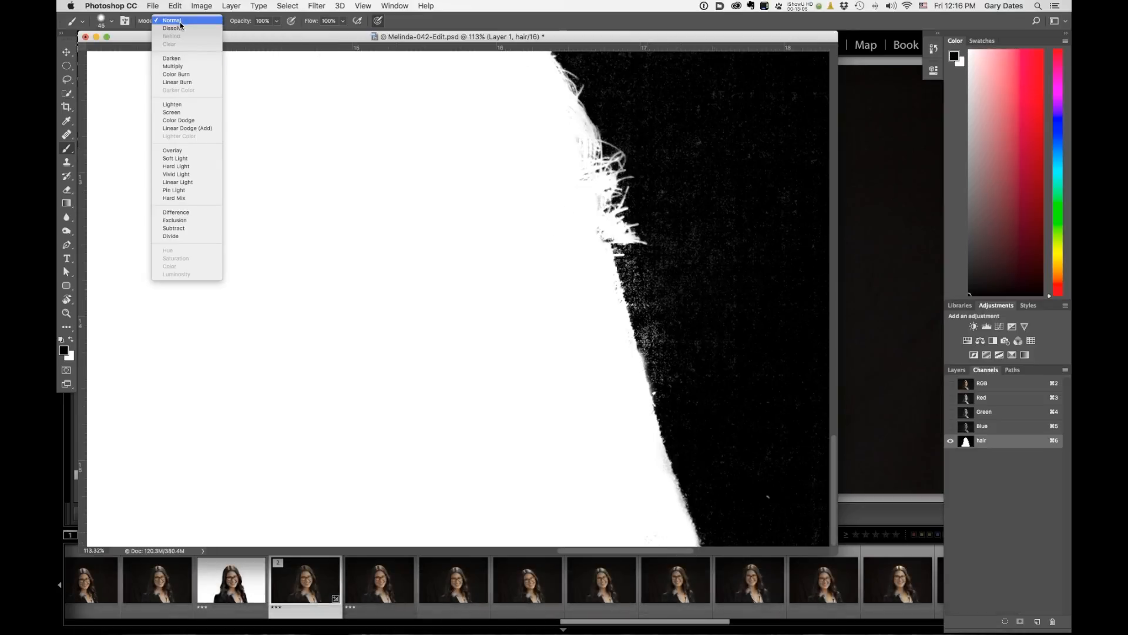
left_click(180, 151)
left_click_drag(642, 271, 667, 397)
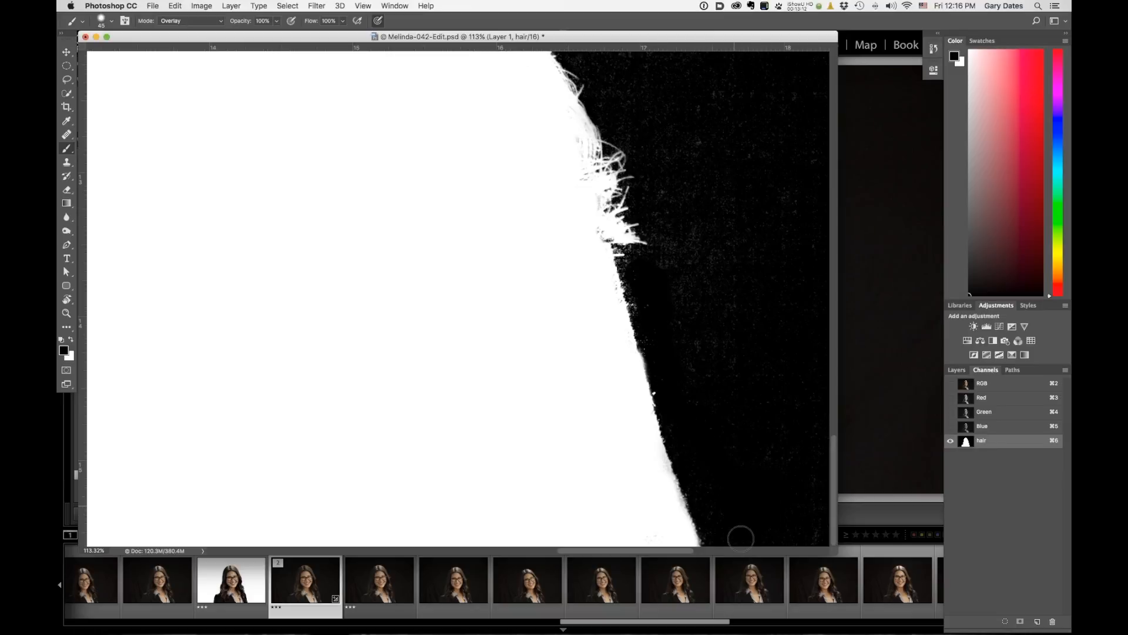
scroll(725, 315, "up", 5)
mouse_move(602, 167)
left_mouse_down()
mouse_move(629, 271)
mouse_move(680, 188)
mouse_move(665, 124)
mouse_move(677, 156)
mouse_move(643, 220)
left_mouse_up()
mouse_move(675, 315)
left_mouse_down()
mouse_move(690, 397)
mouse_move(597, 471)
left_mouse_up()
Enlarge the brush to 700 px and paint black in Overlay mode over the background right of the hair.
key("bracketright")
key("bracketright")
key("bracketright")
key("bracketright")
key("bracketright")
key("bracketright")
key("bracketright")
key("bracketright")
key("bracketright")
key("bracketright")
key("bracketright")
key("bracketright")
key("bracketright")
key("bracketright")
key("bracketright")
key("bracketright")
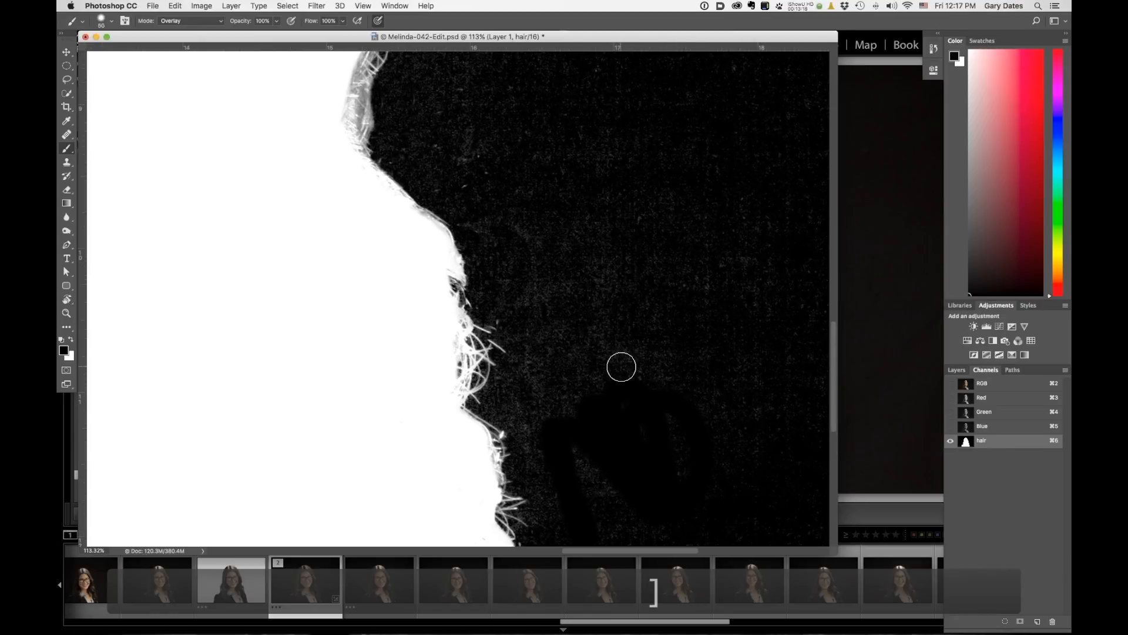
key("bracketright")
key("bracketright")
key("bracketright")
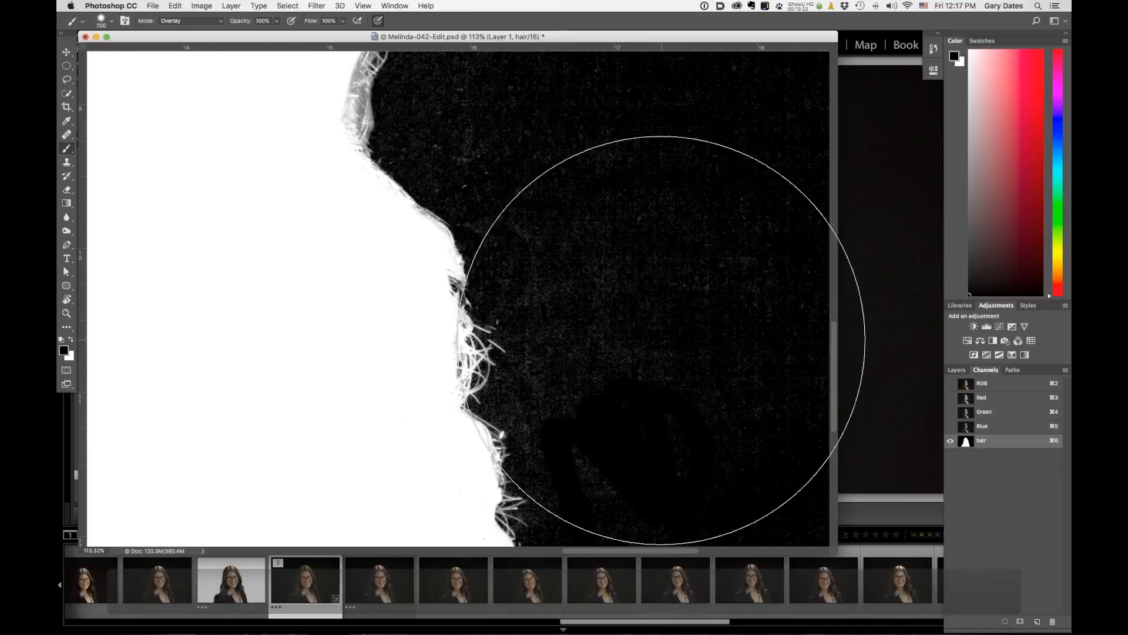
mouse_move(651, 353)
left_mouse_down()
mouse_move(624, 353)
mouse_move(621, 340)
left_mouse_up()
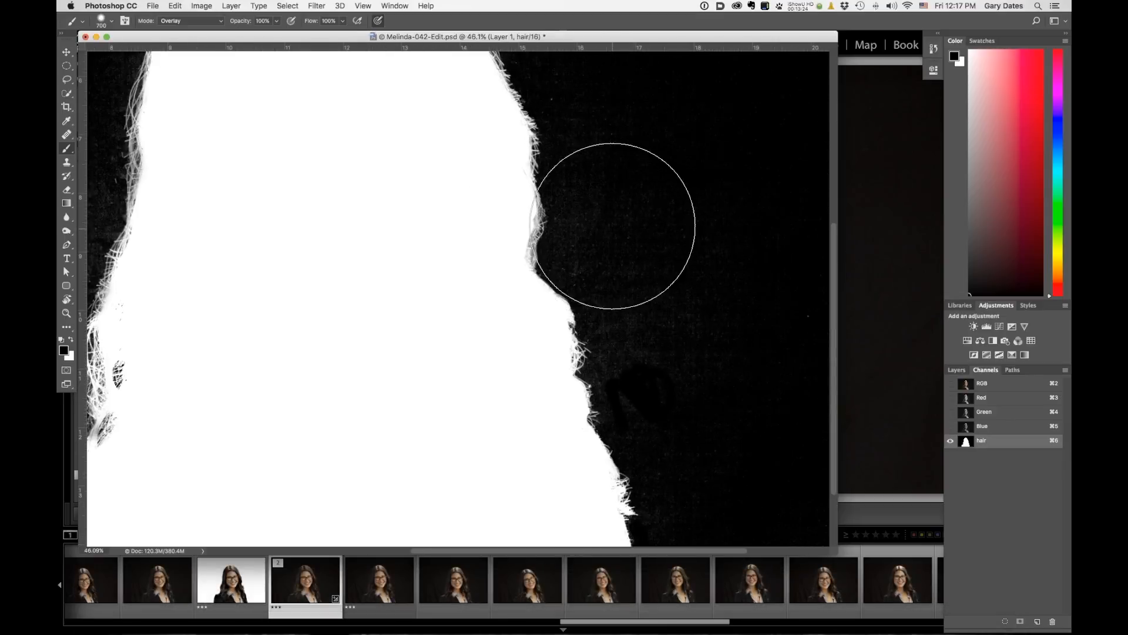
mouse_move(668, 217)
left_mouse_down()
mouse_move(732, 298)
mouse_move(775, 327)
mouse_move(769, 256)
mouse_move(731, 255)
mouse_move(701, 286)
mouse_move(707, 256)
mouse_move(671, 133)
mouse_move(701, 161)
mouse_move(687, 204)
mouse_move(669, 173)
mouse_move(748, 432)
mouse_move(734, 451)
left_mouse_up()
Shrink the brush to 100 px and paint black in Overlay mode over the background on both sides of the hair.
key("bracketleft")
key("bracketleft")
key("bracketleft")
key("bracketleft")
key("bracketleft")
key("bracketleft")
key("bracketleft")
key("bracketleft")
key("bracketleft")
key("bracketleft")
key("bracketleft")
key("bracketleft")
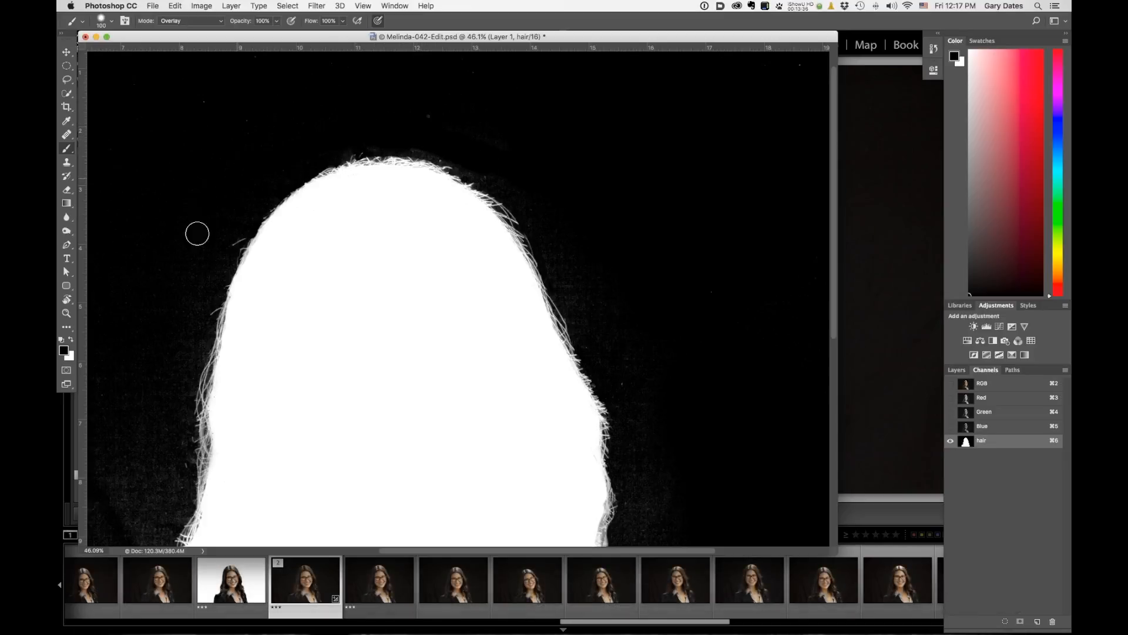
mouse_move(148, 474)
left_mouse_down()
mouse_move(264, 282)
mouse_move(245, 355)
mouse_move(219, 303)
mouse_move(285, 271)
mouse_move(291, 290)
mouse_move(287, 271)
mouse_move(280, 323)
mouse_move(220, 428)
mouse_move(240, 388)
mouse_move(252, 380)
mouse_move(244, 411)
mouse_move(265, 372)
mouse_move(220, 486)
mouse_move(225, 457)
mouse_move(238, 479)
mouse_move(227, 449)
mouse_move(245, 503)
mouse_move(209, 518)
mouse_move(190, 502)
mouse_move(149, 385)
mouse_move(189, 410)
left_mouse_up()
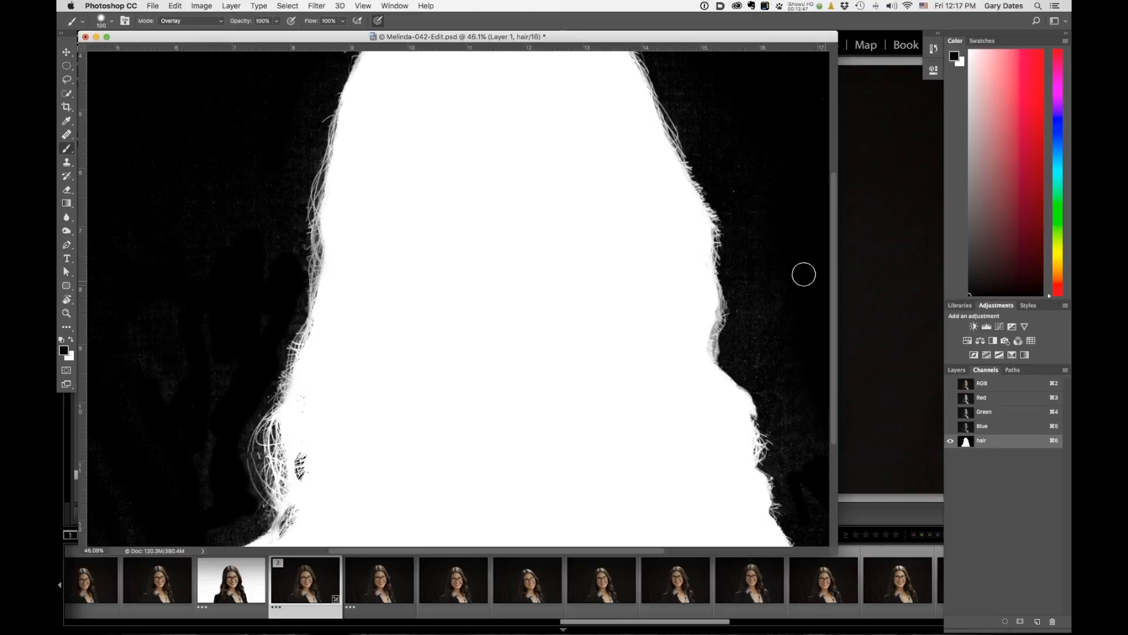
mouse_move(763, 298)
left_mouse_down()
mouse_move(770, 409)
mouse_move(795, 433)
mouse_move(827, 522)
left_mouse_up()
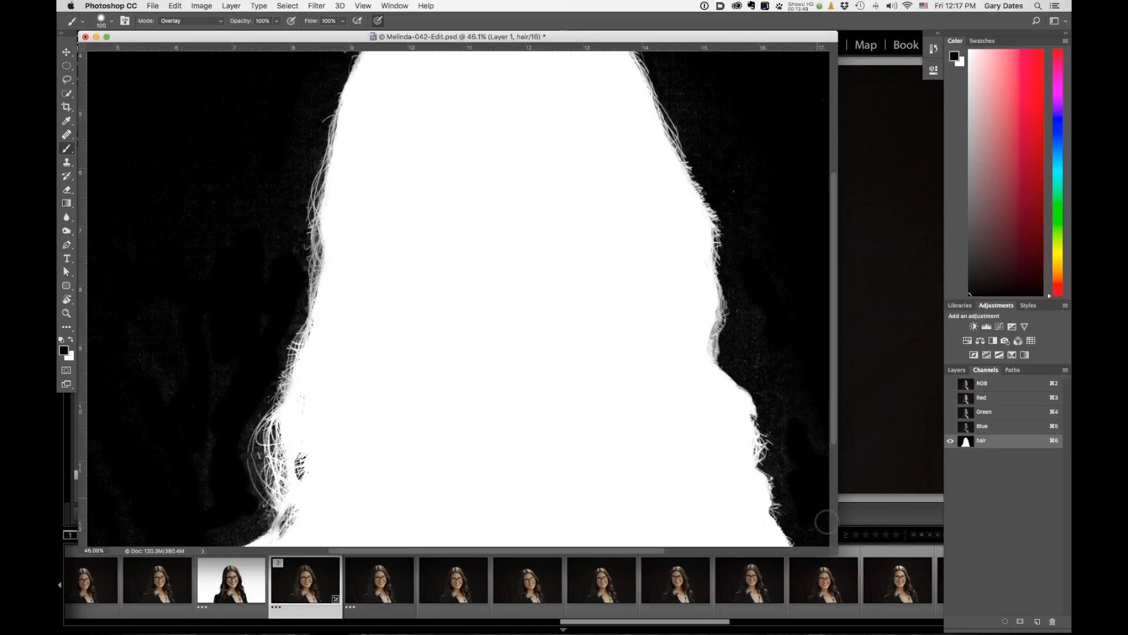
Compare the lower left hair against the RGB composite, then paint white in Overlay mode over the dark specks there.
left_click_drag(544, 313, 549, 182)
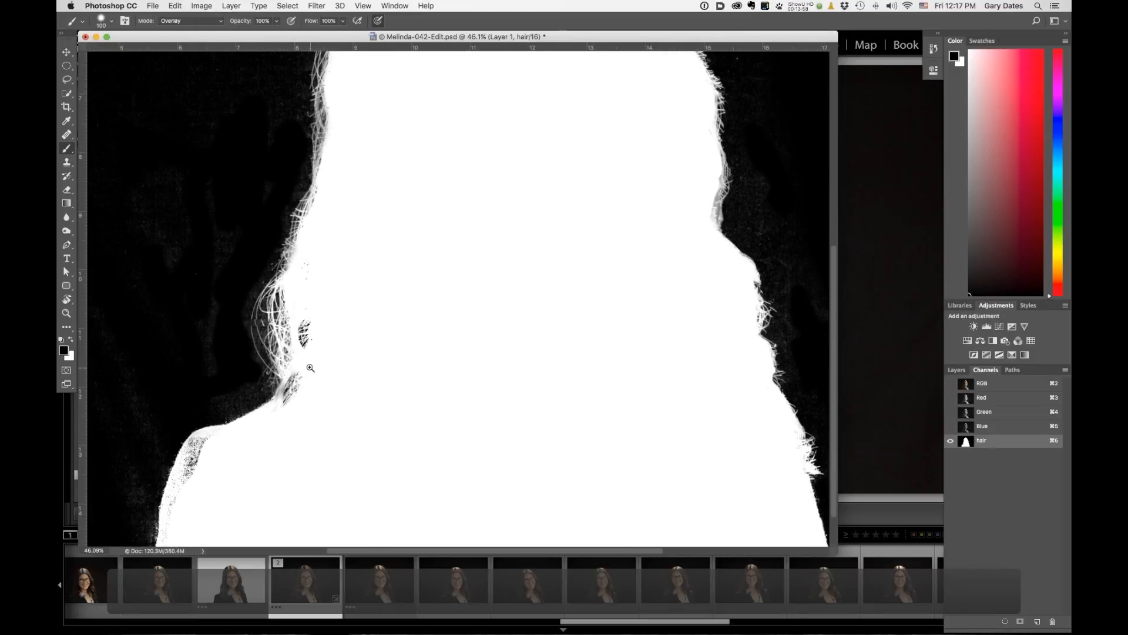
left_click_drag(310, 380, 339, 377)
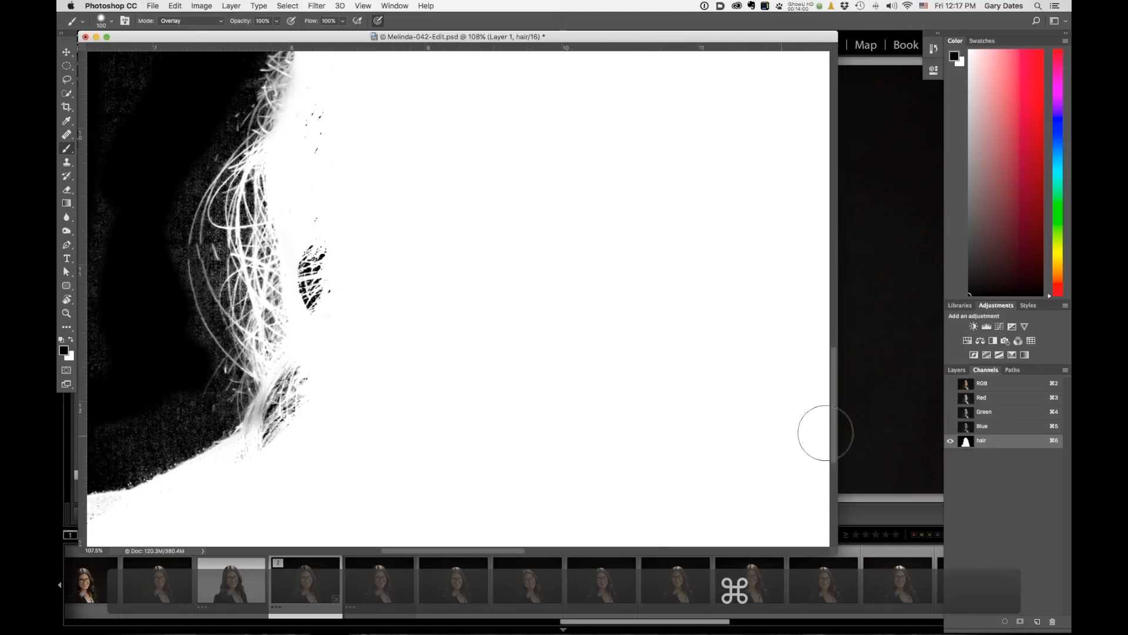
left_click(1001, 386)
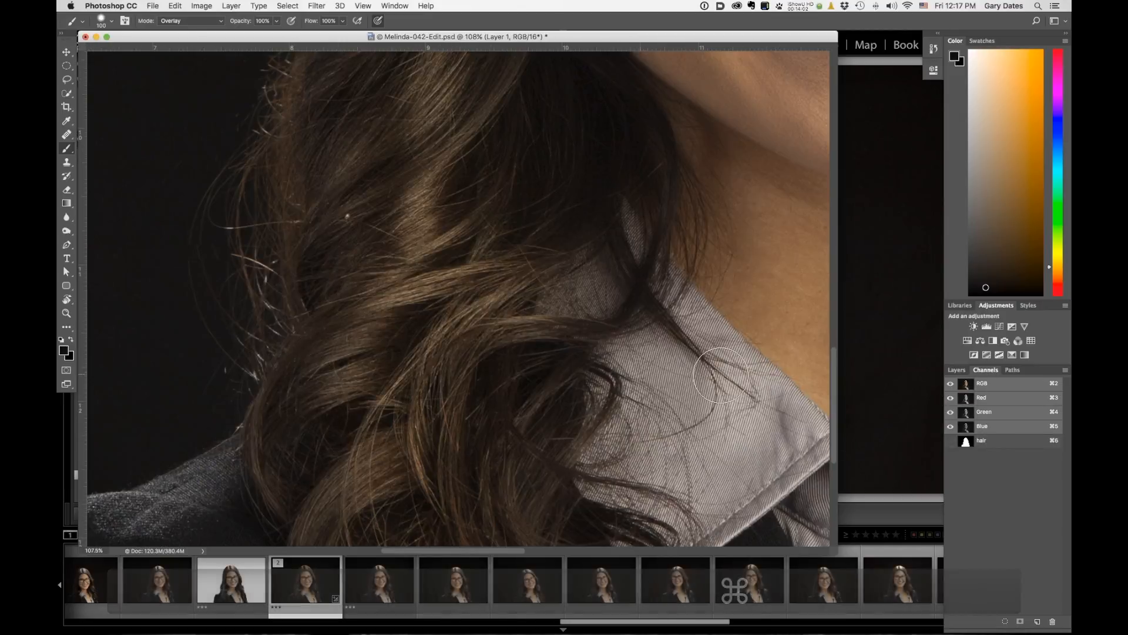
left_click(992, 443)
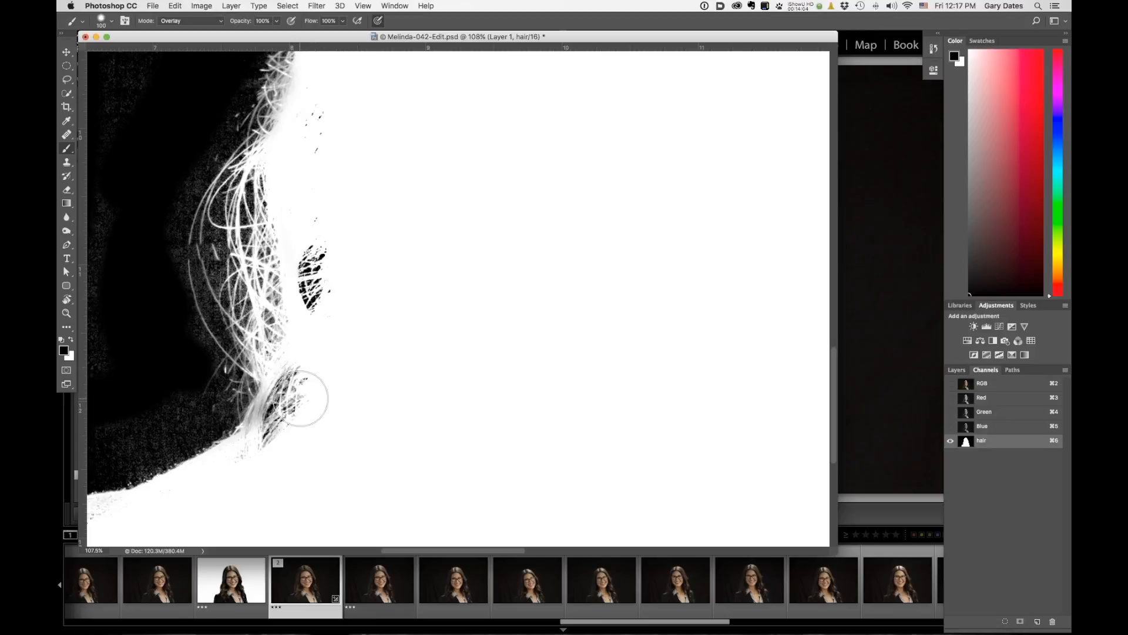
key("x")
left_click_drag(302, 388, 288, 445)
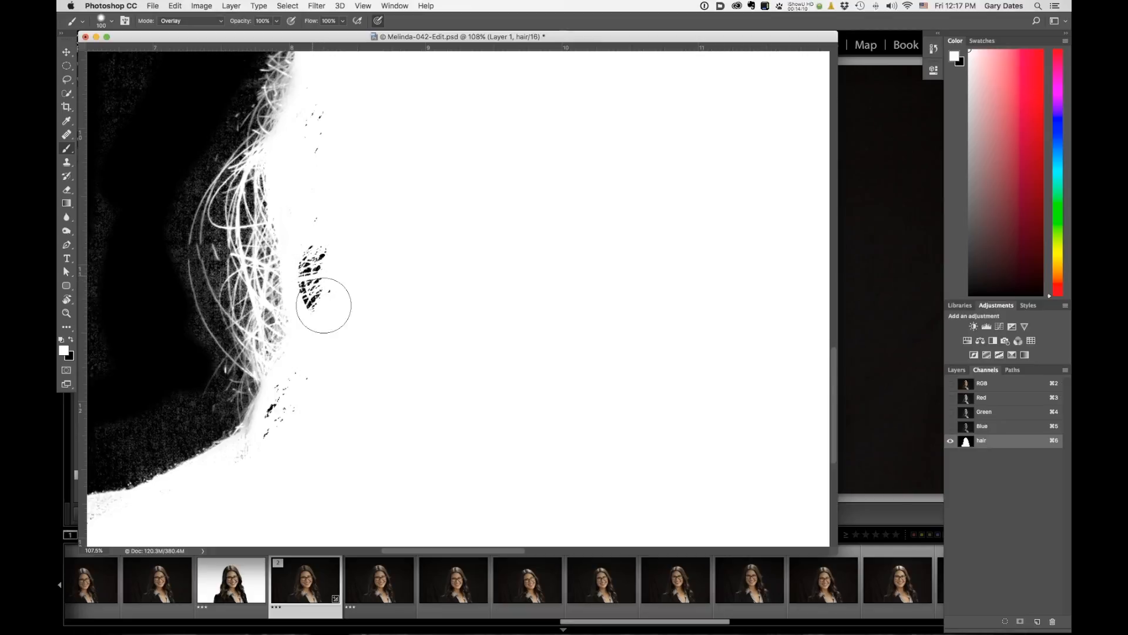
Set the brush mode back to Normal and paint white over the remaining dark specks inside the lower left hair.
left_click(214, 20)
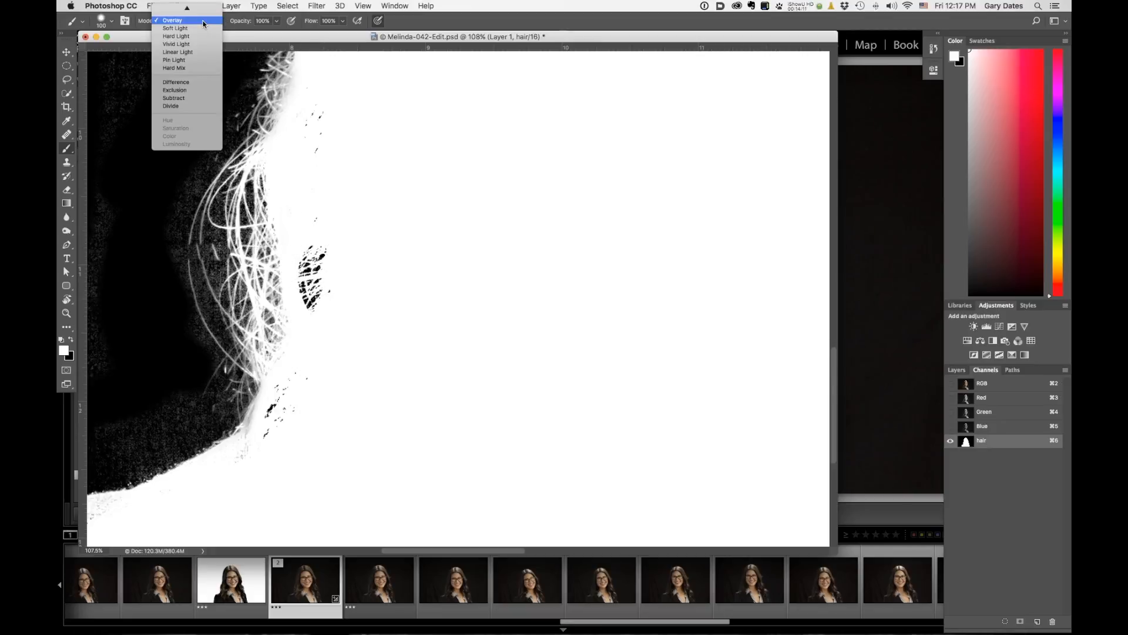
left_click(173, 9)
mouse_move(357, 264)
left_mouse_down()
mouse_move(325, 232)
mouse_move(327, 272)
left_mouse_up()
mouse_move(311, 188)
left_mouse_down()
mouse_move(328, 109)
mouse_move(329, 280)
mouse_move(312, 300)
mouse_move(302, 393)
mouse_move(267, 461)
mouse_move(259, 453)
mouse_move(279, 422)
left_mouse_up()
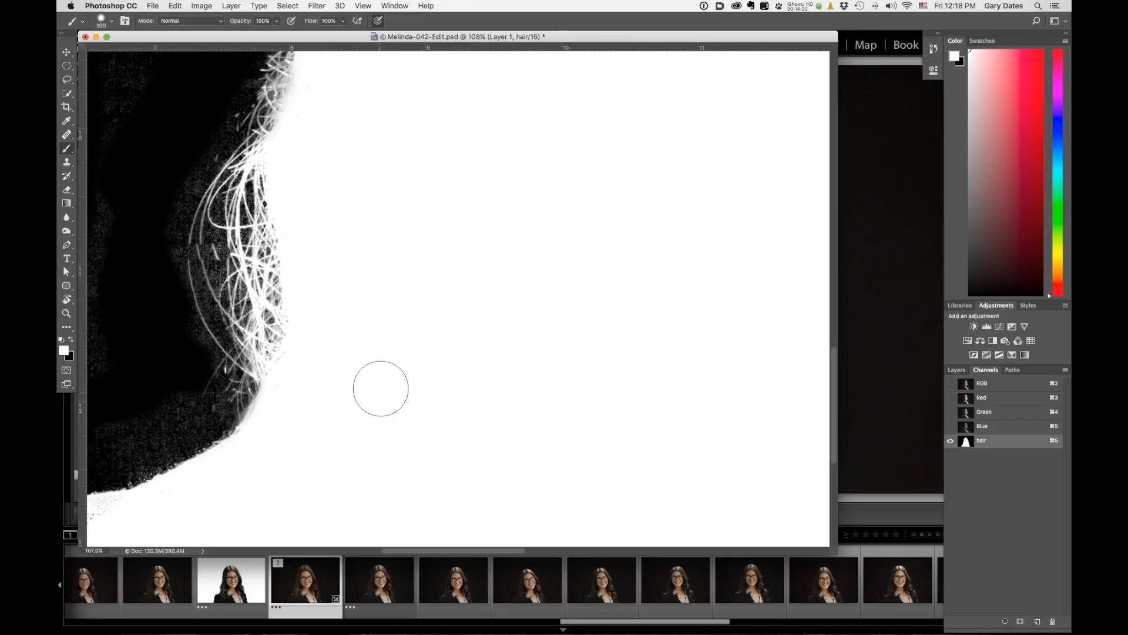
Inspect the hair mask along the top of the head and across the whole image.
mouse_move(436, 317)
left_mouse_down()
mouse_move(489, 473)
mouse_move(407, 486)
left_mouse_up()
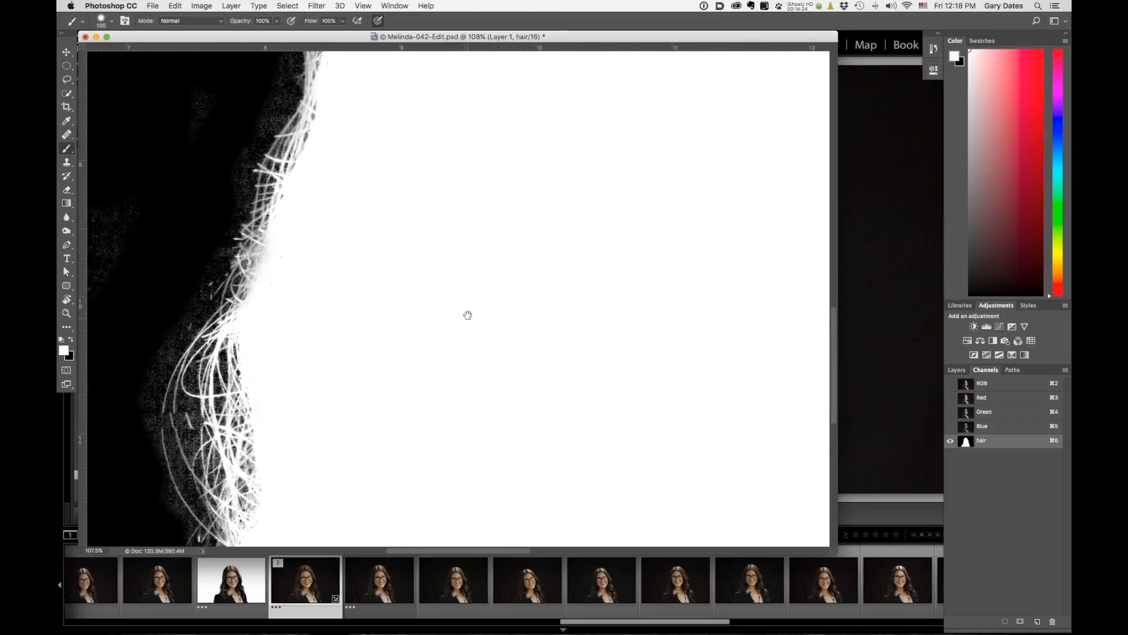
left_click_drag(468, 323, 391, 441)
mouse_move(456, 320)
left_mouse_down()
mouse_move(428, 390)
mouse_move(376, 463)
left_mouse_up()
mouse_move(411, 294)
left_mouse_down()
mouse_move(388, 352)
mouse_move(449, 469)
left_mouse_up()
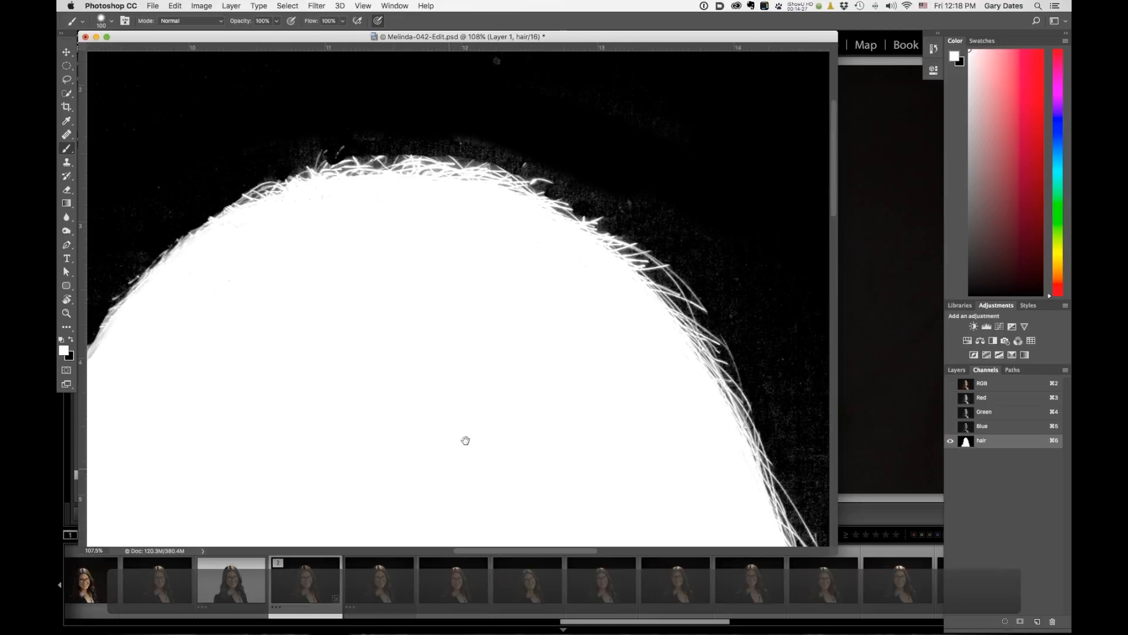
key("x")
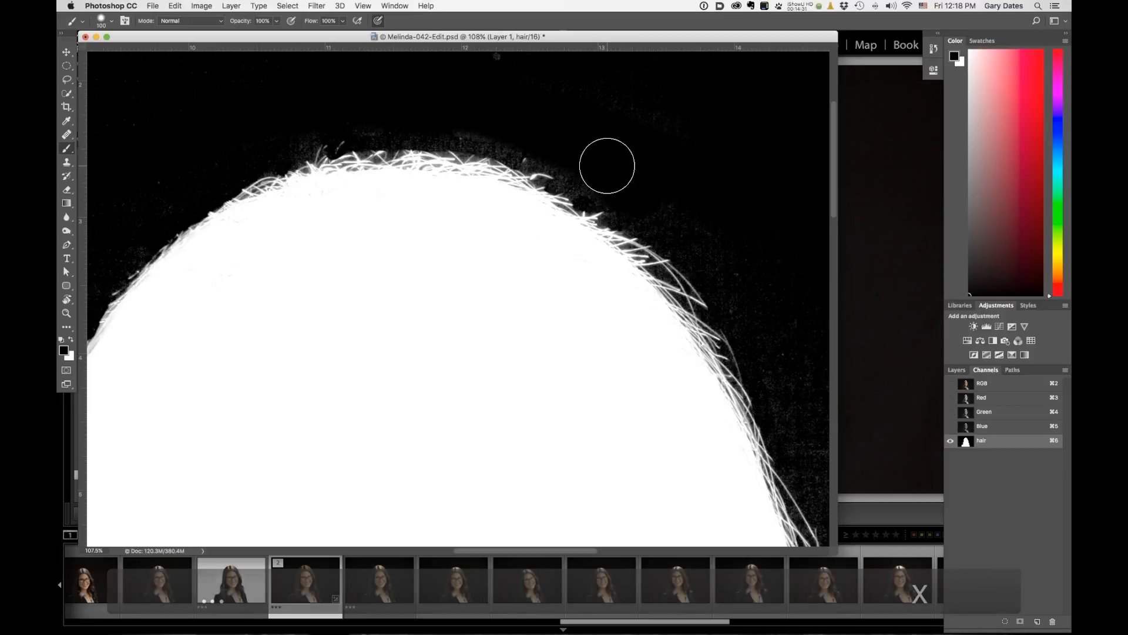
key("bracketleft")
key("bracketleft")
key("bracketleft")
key("bracketleft")
key("bracketleft")
key("bracketleft")
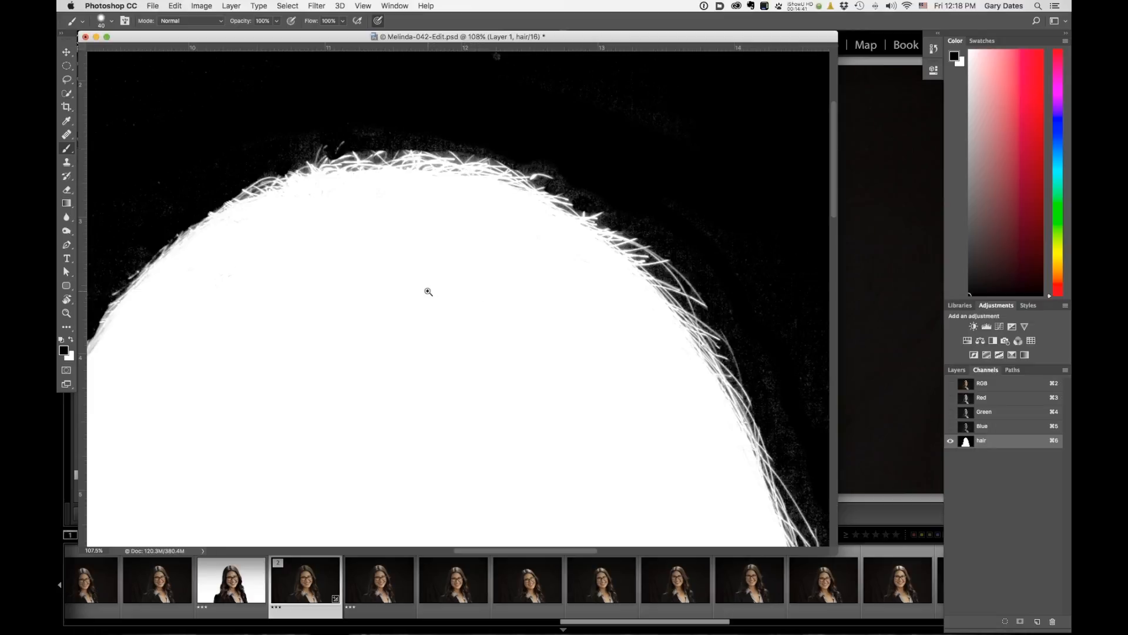
left_click_drag(445, 302, 411, 254)
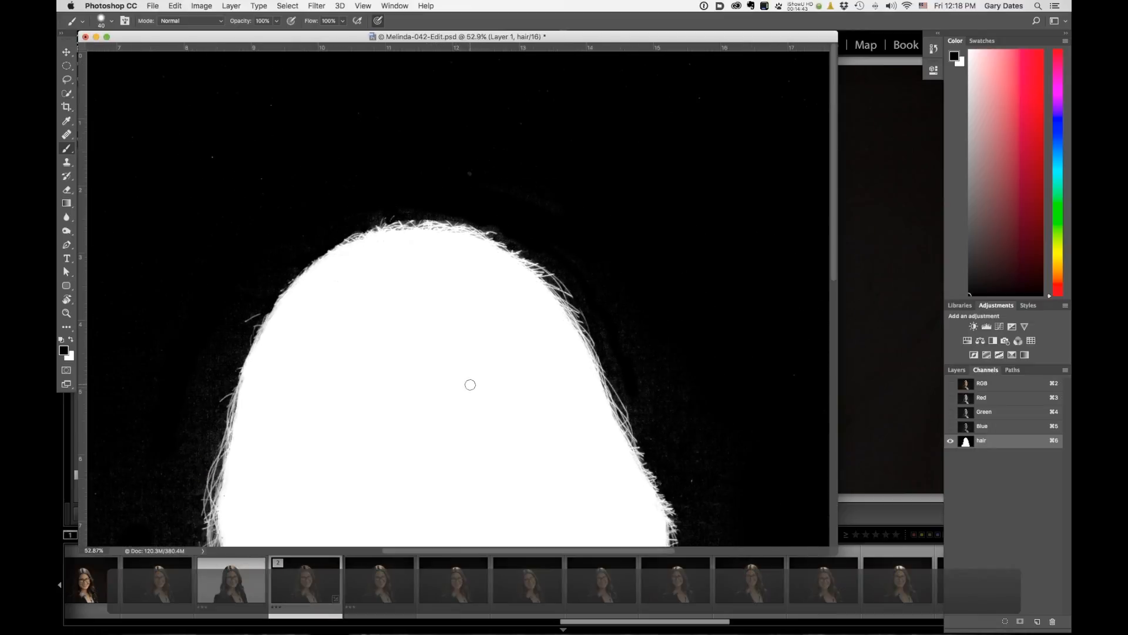
left_click_drag(468, 371, 430, 279)
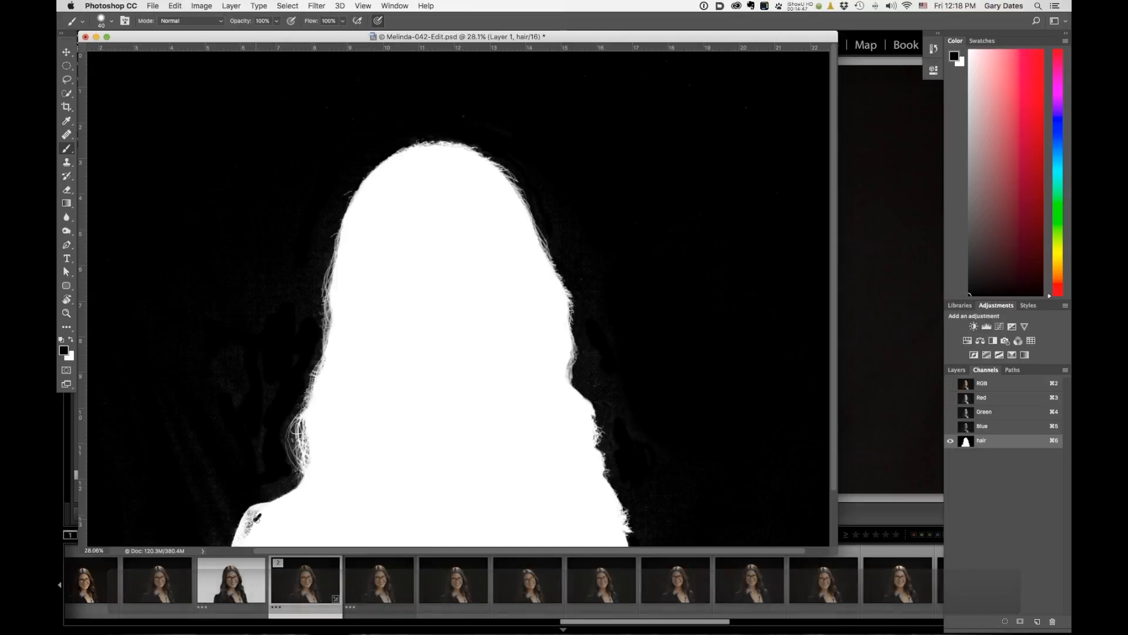
key("x")
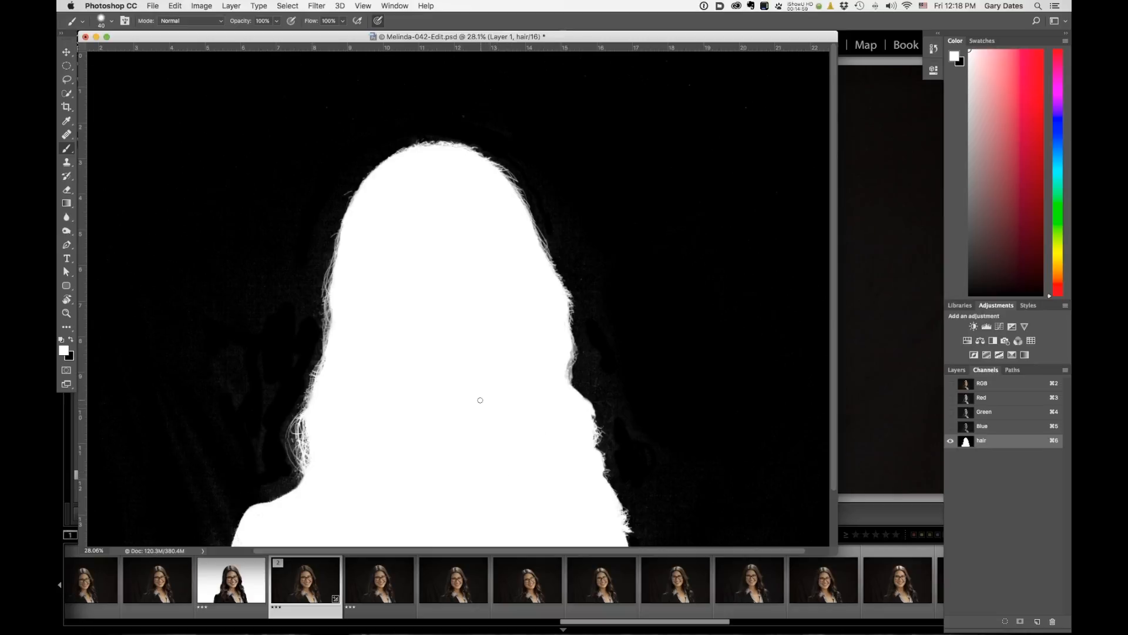
left_click_drag(488, 408, 470, 398)
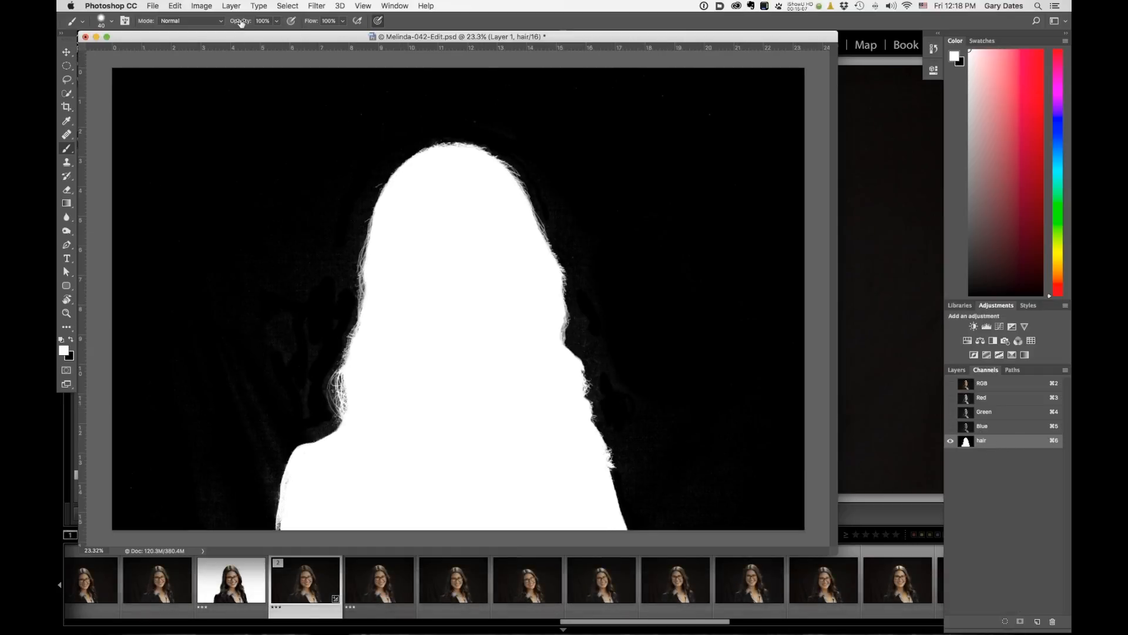
Apply Levels to the hair channel with input levels 13, 1.00 and 249.
left_click(205, 7)
mouse_move(217, 35)
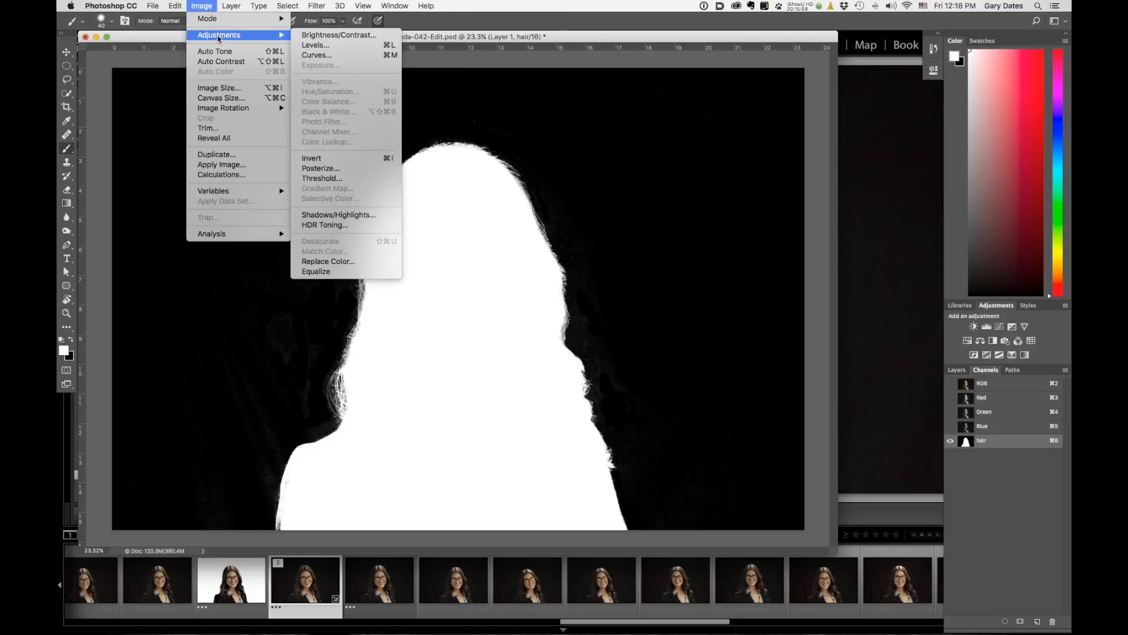
left_click(312, 45)
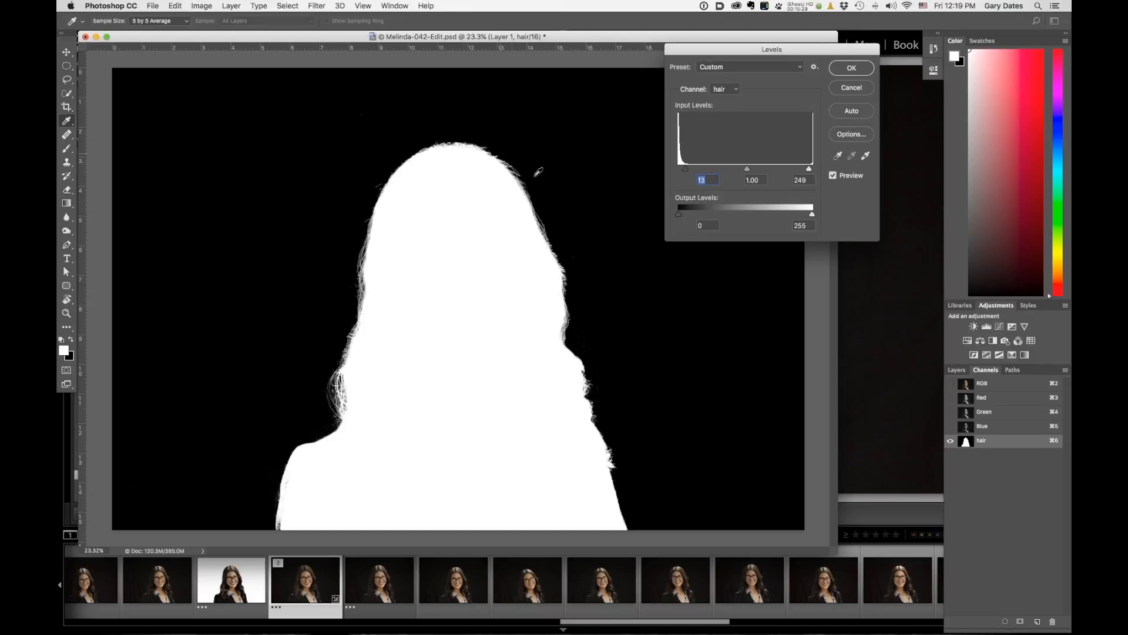
left_click(852, 68)
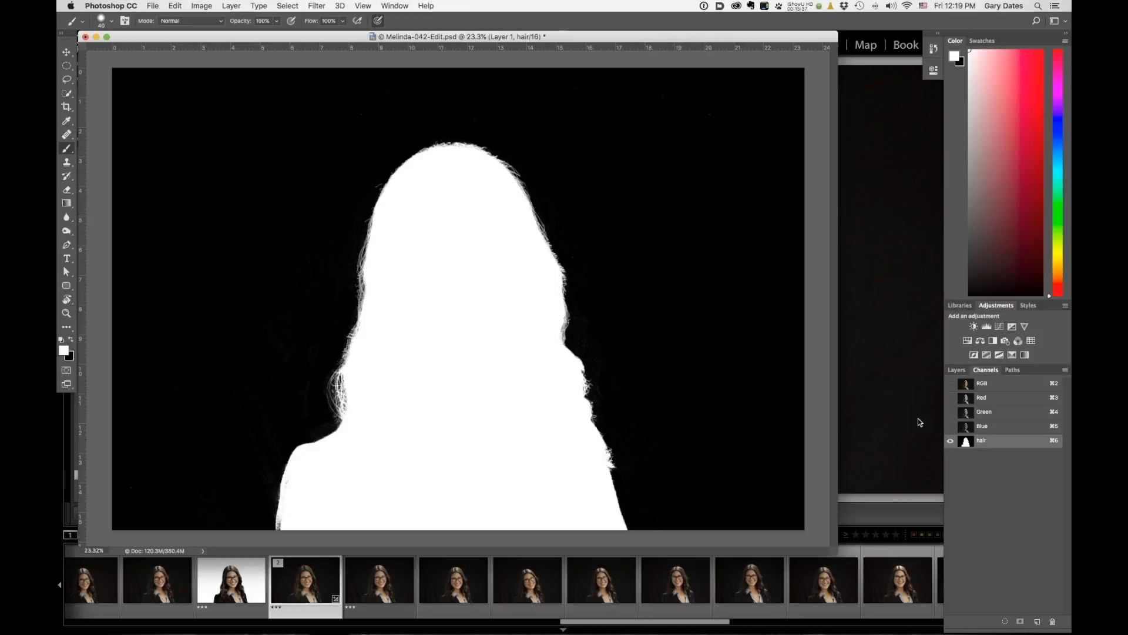
Return to the RGB composite and add a layer mask to Layer 1 from the hair selection.
left_click(995, 389)
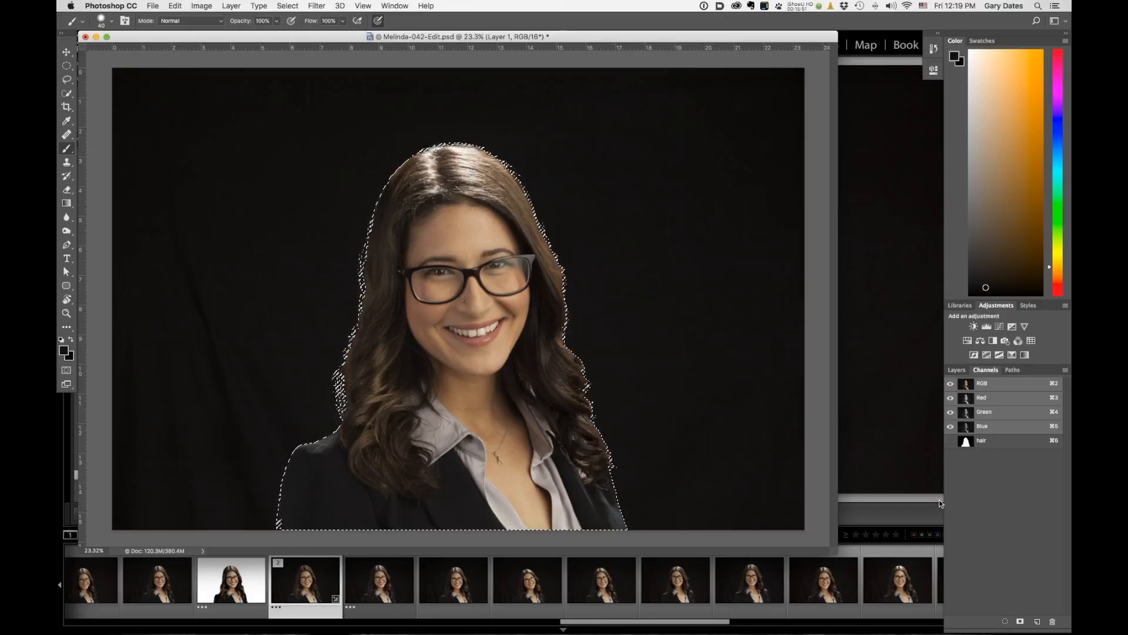
left_click(958, 371)
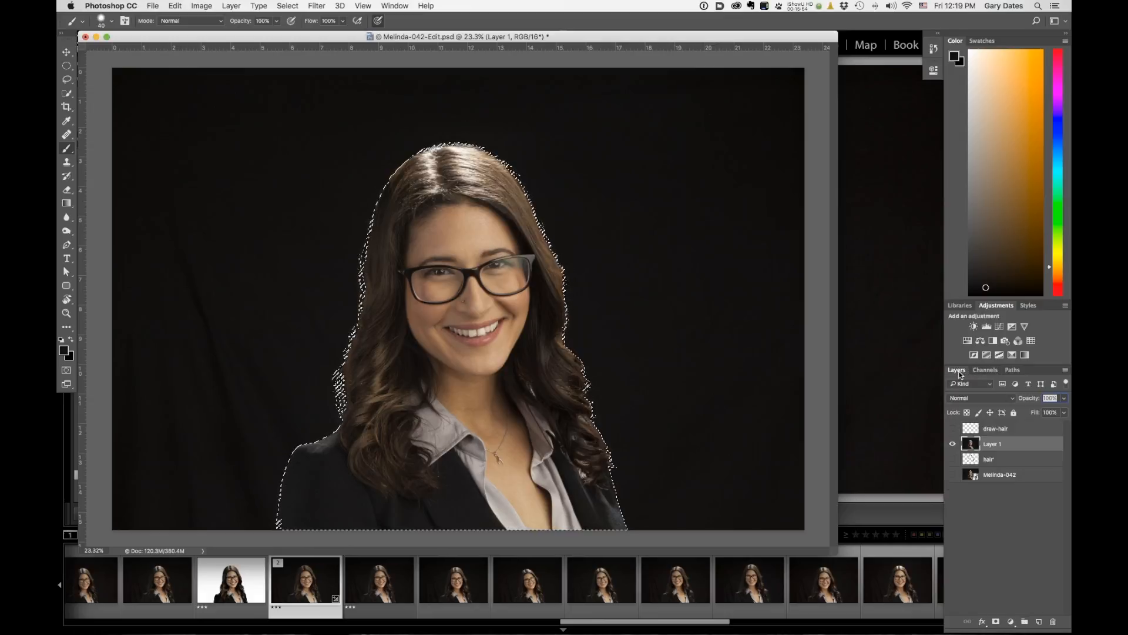
left_click(995, 621)
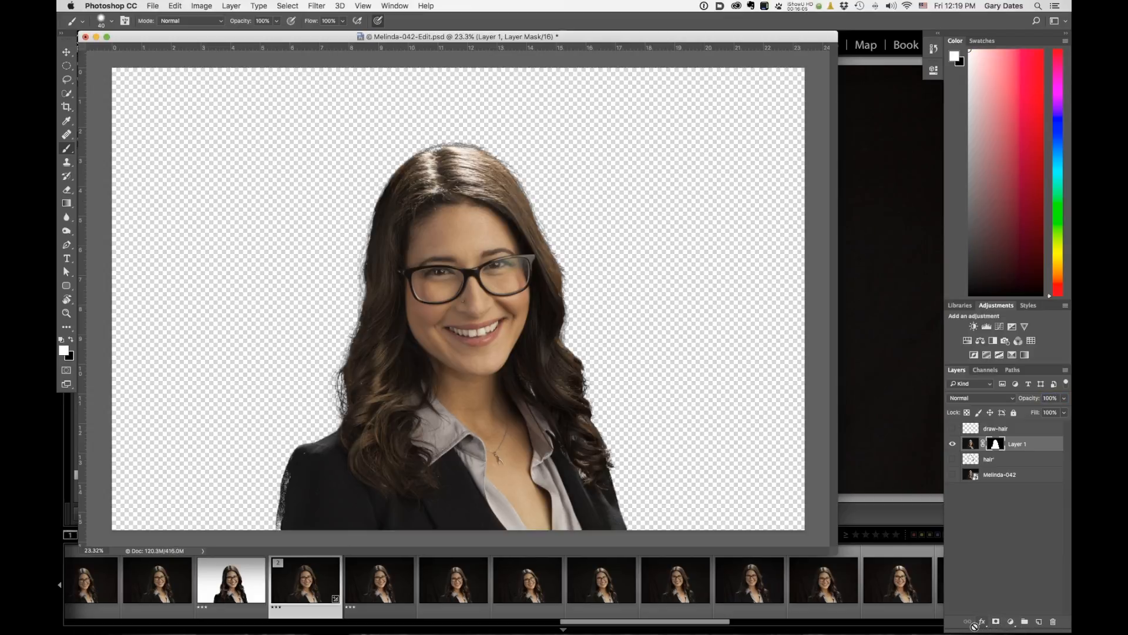
Create a new empty layer beneath Layer 1.
left_click(970, 445)
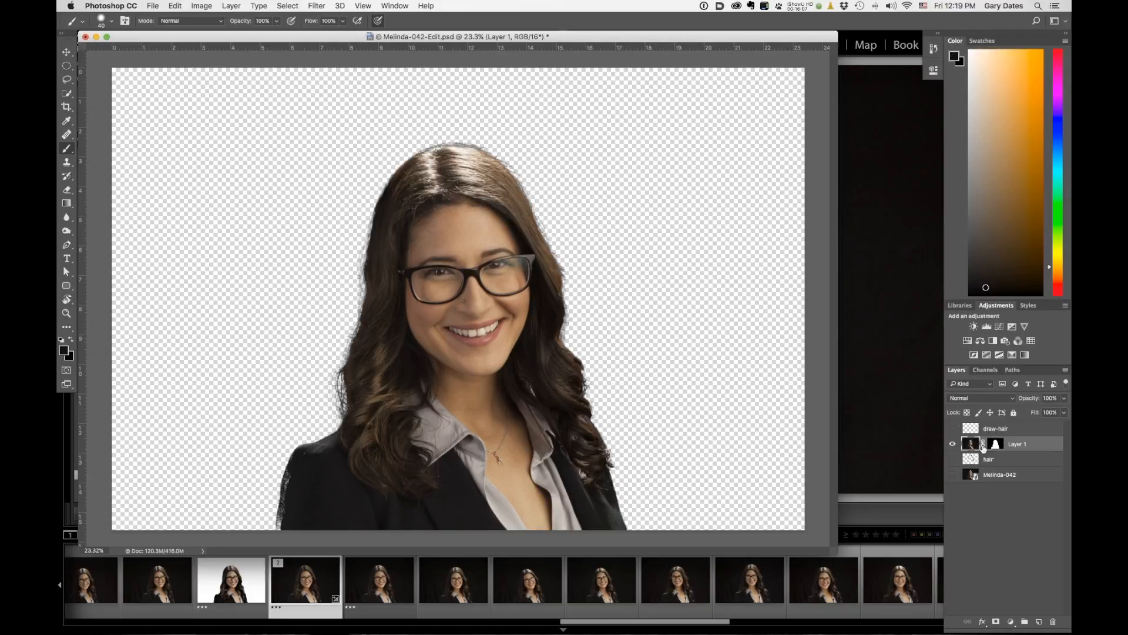
left_click(995, 445)
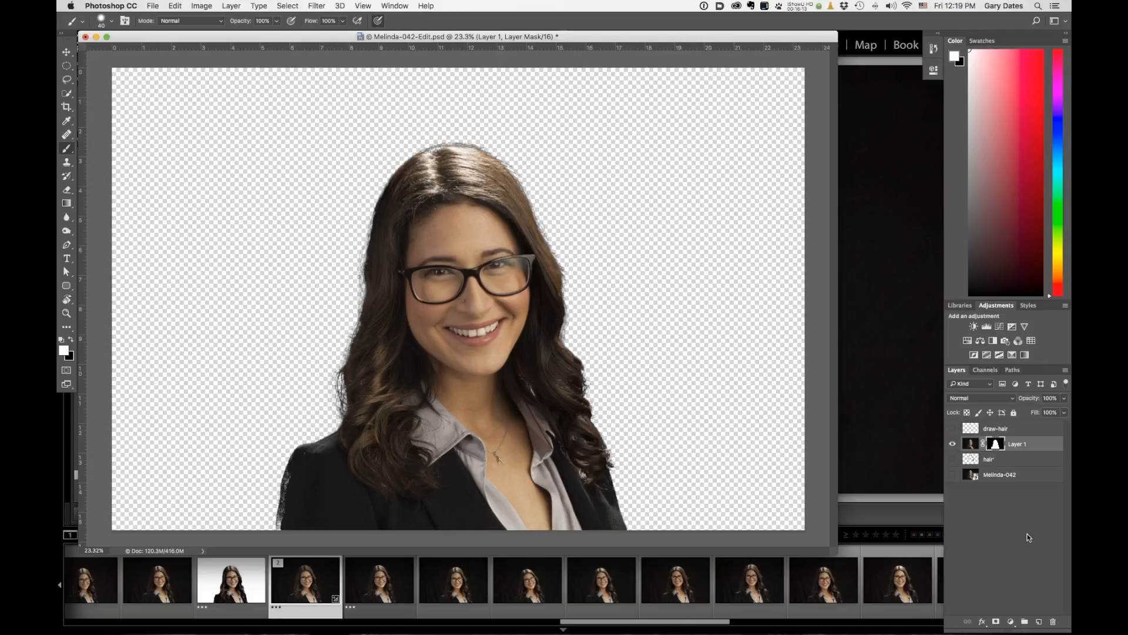
left_click(1041, 622)
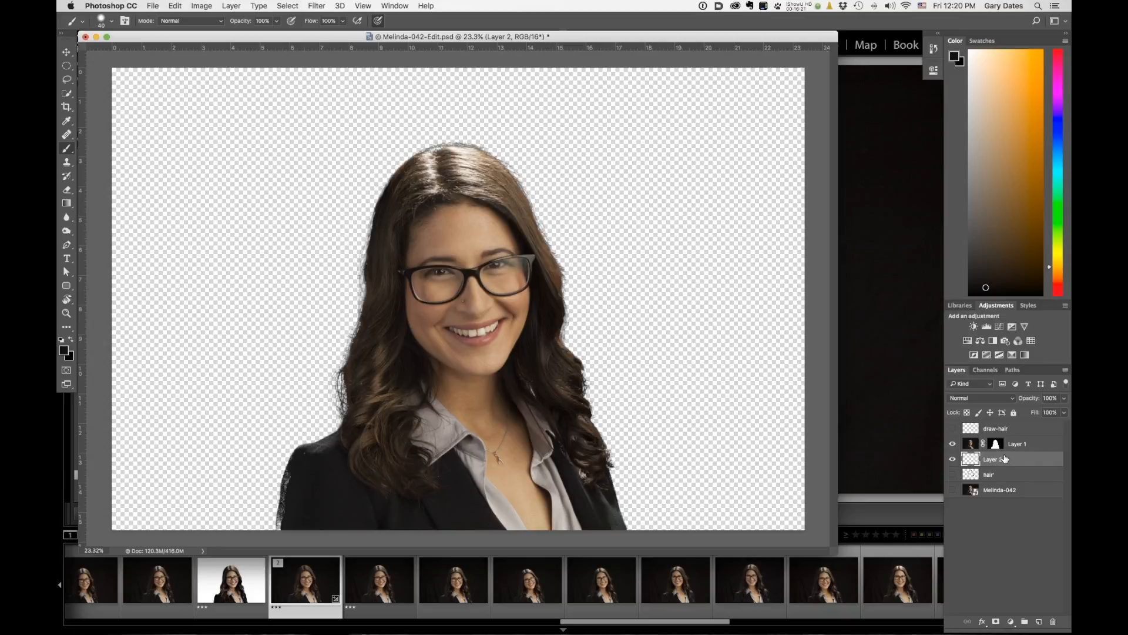
Fill the new empty layer beneath Layer 1 with white.
key("d")
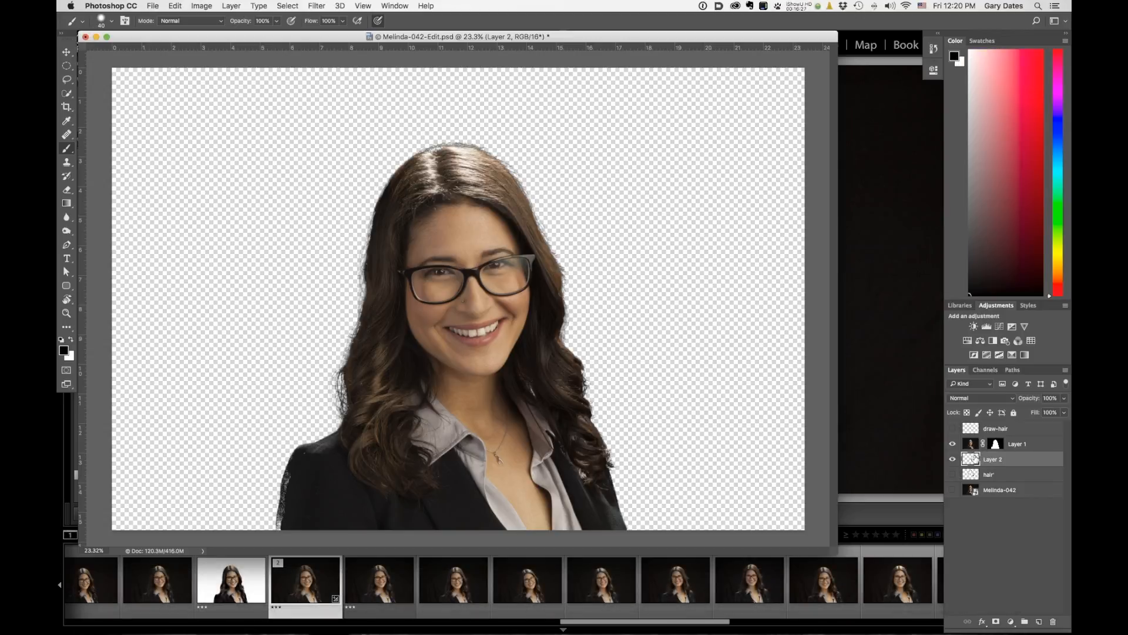
key("x")
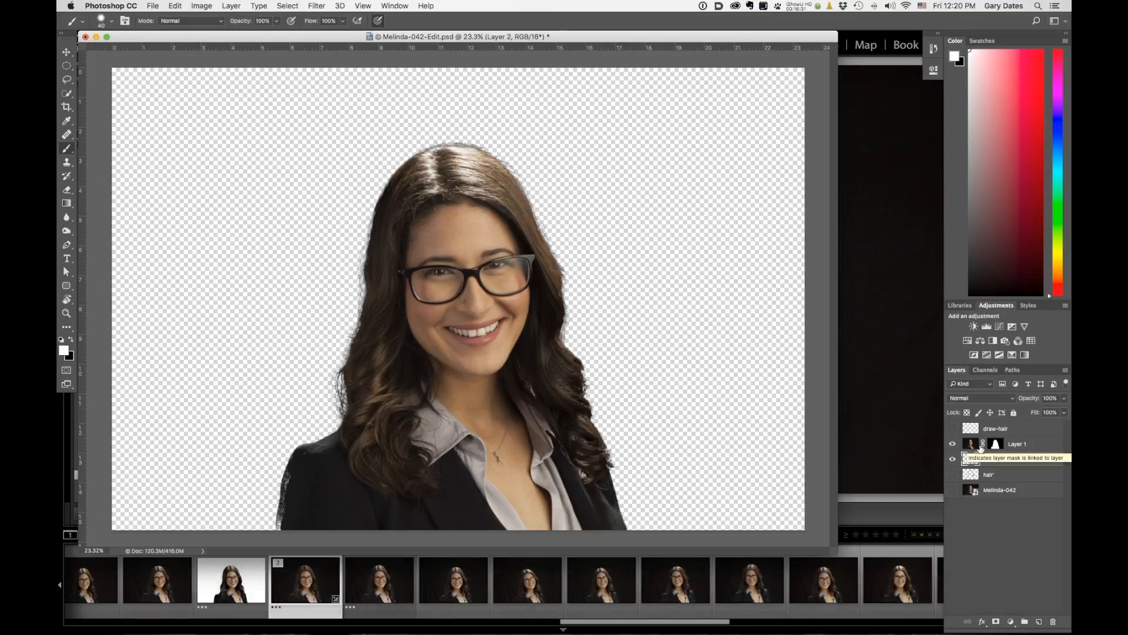
key("alt+BackSpace")
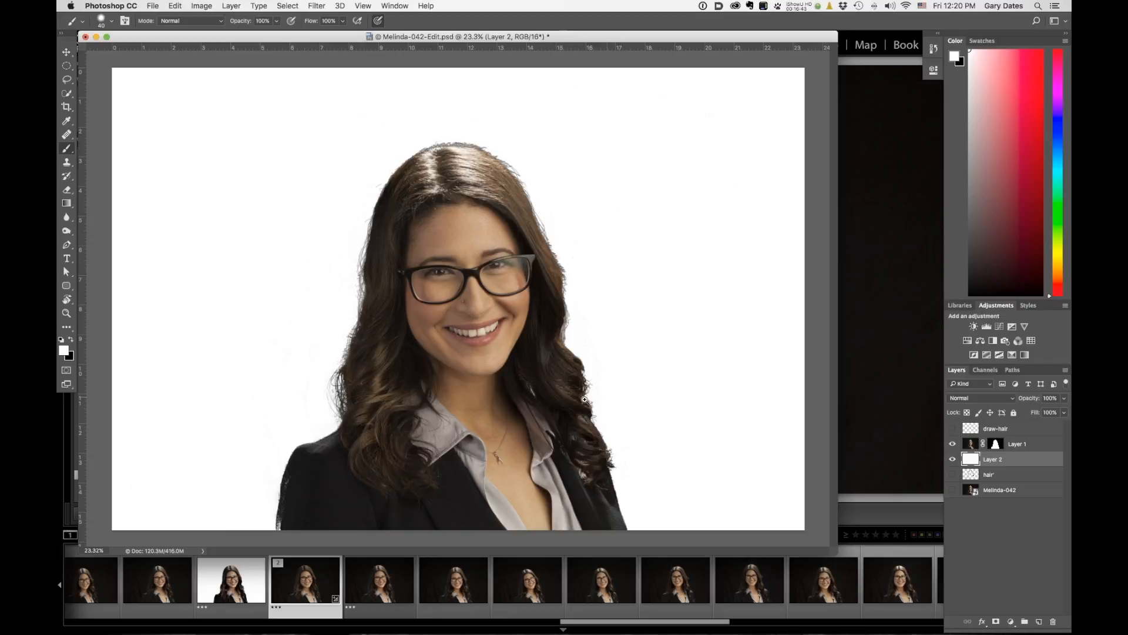
Target Layer 1's layer mask and set the brush to Overlay mode, 31% opacity, with black as foreground colour.
left_click_drag(561, 265, 618, 308)
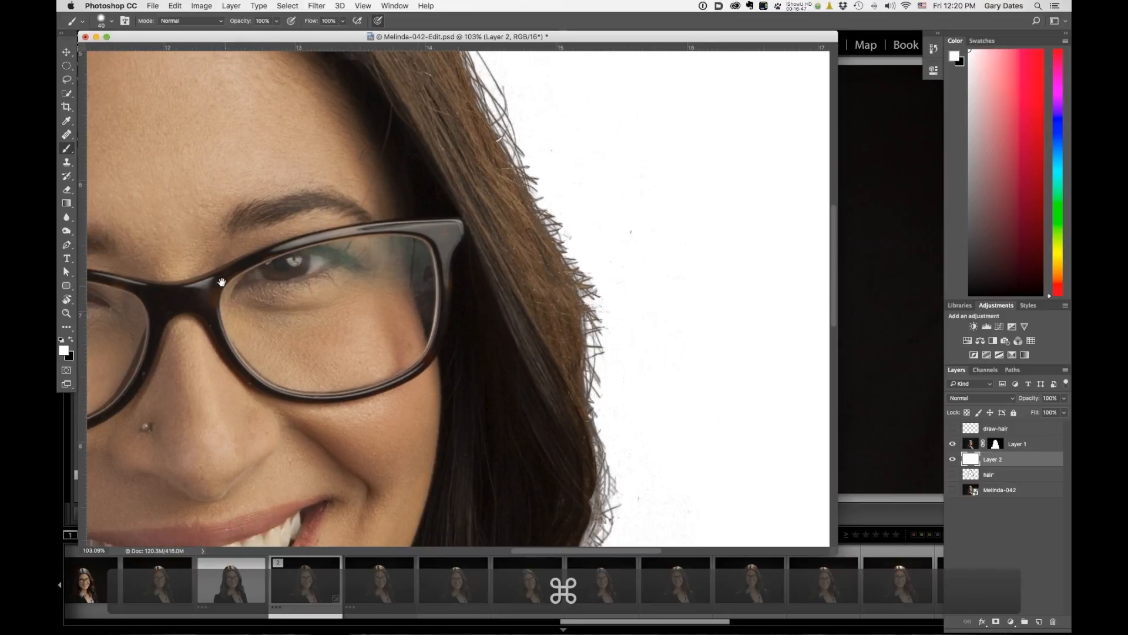
left_click_drag(570, 440, 801, 241)
left_click_drag(110, 212, 536, 383)
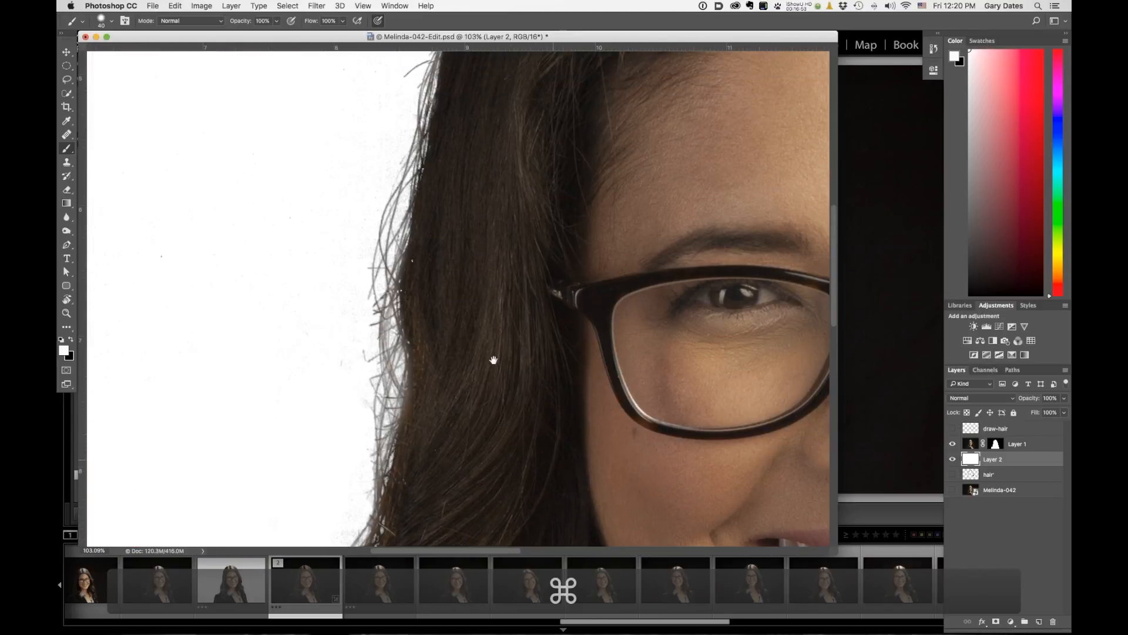
left_click_drag(521, 340, 518, 439)
mouse_move(499, 201)
left_mouse_down()
mouse_move(509, 413)
mouse_move(408, 412)
mouse_move(486, 254)
mouse_move(433, 310)
mouse_move(447, 212)
mouse_move(464, 322)
mouse_move(394, 297)
left_mouse_up()
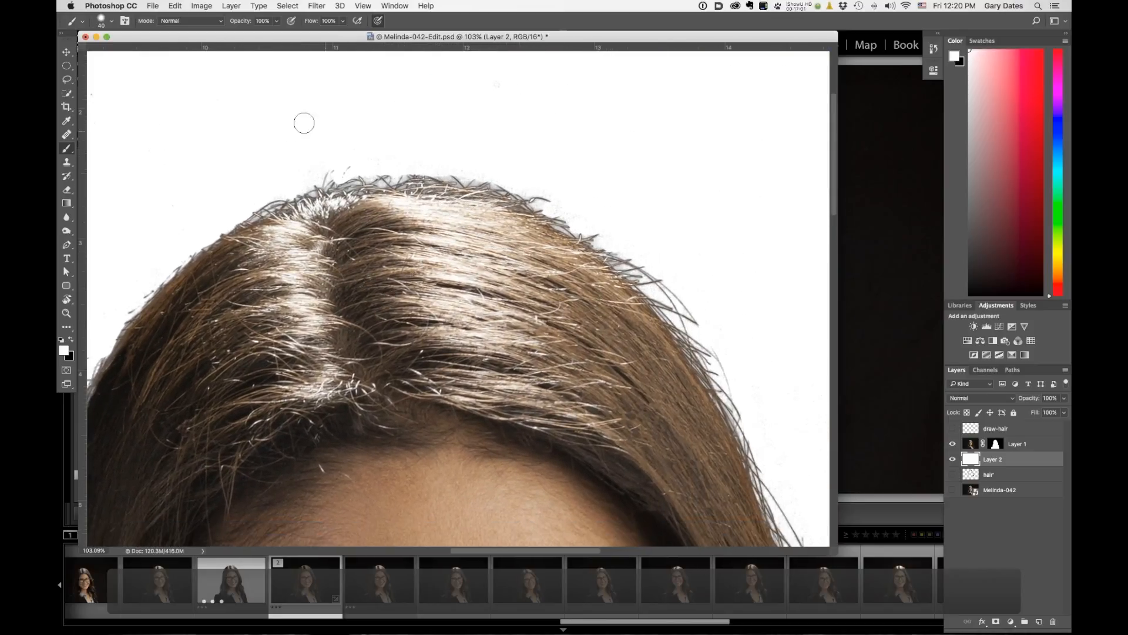
left_click(197, 22)
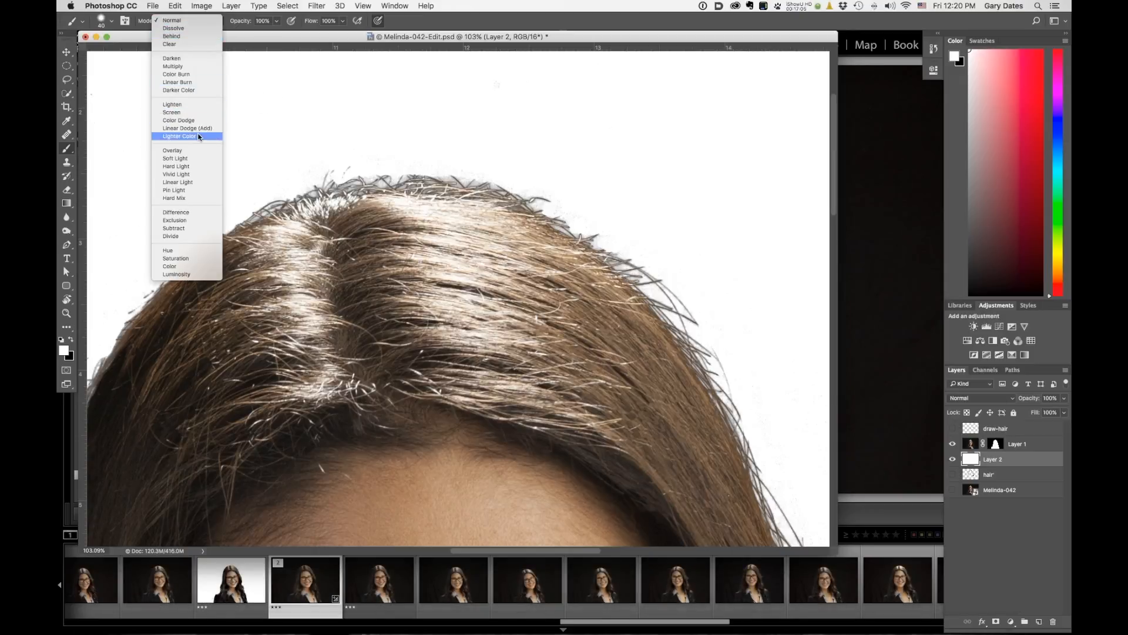
left_click(182, 151)
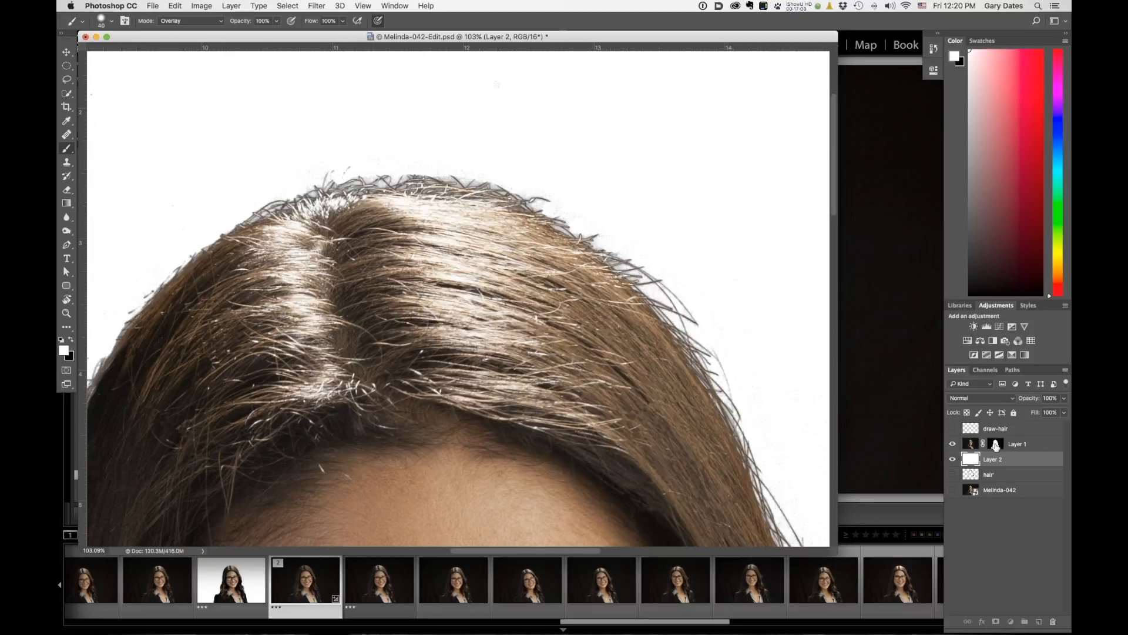
left_click(995, 445)
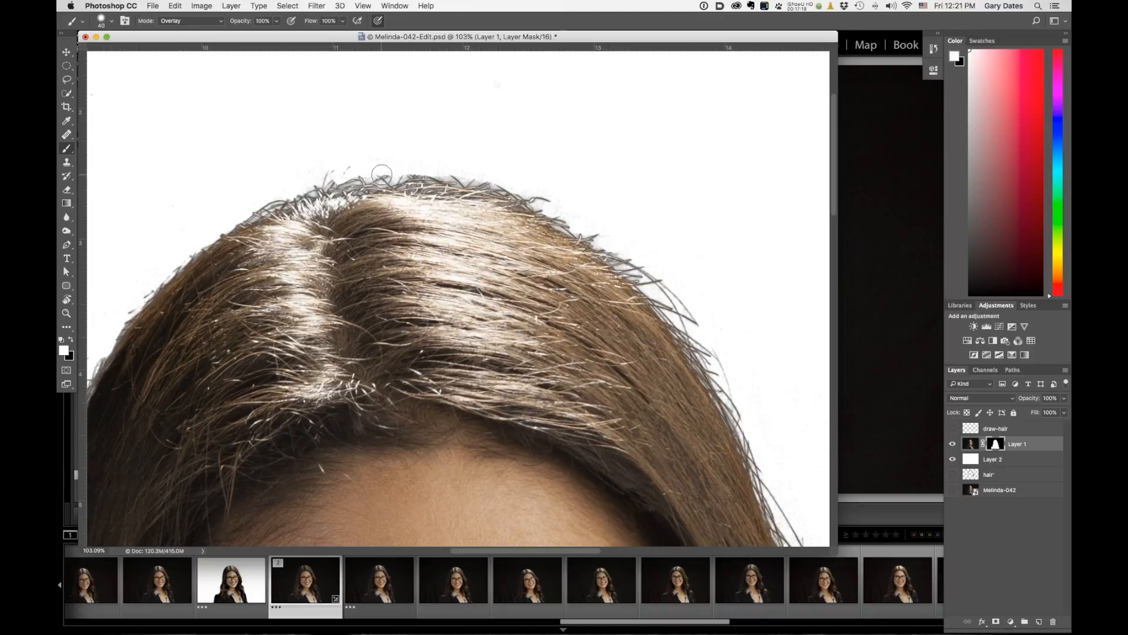
key("x")
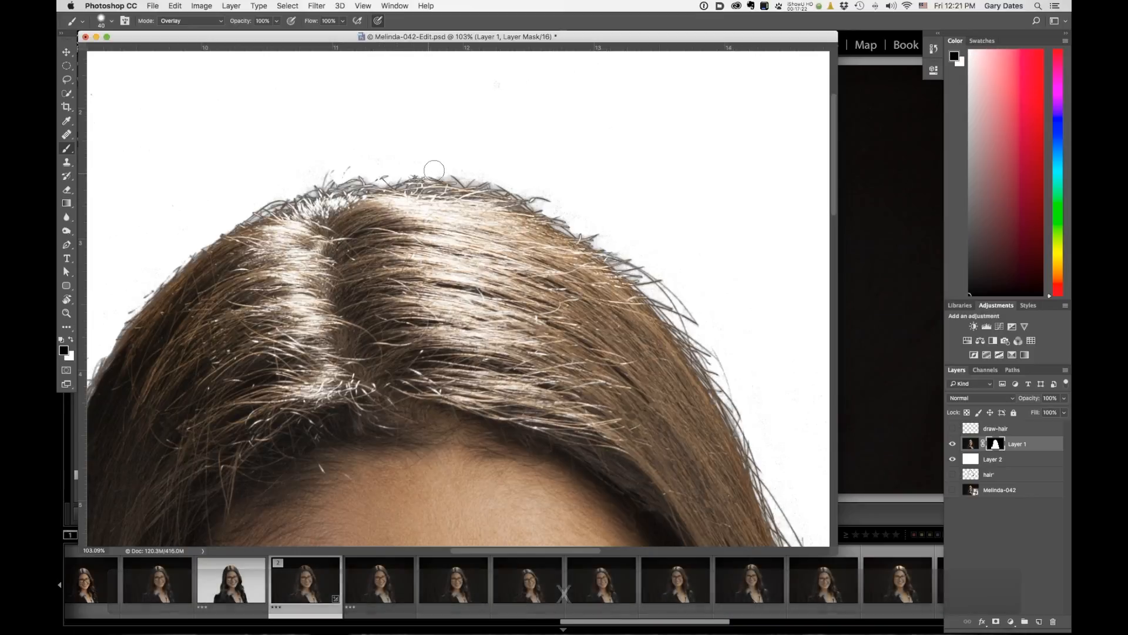
key("super+z")
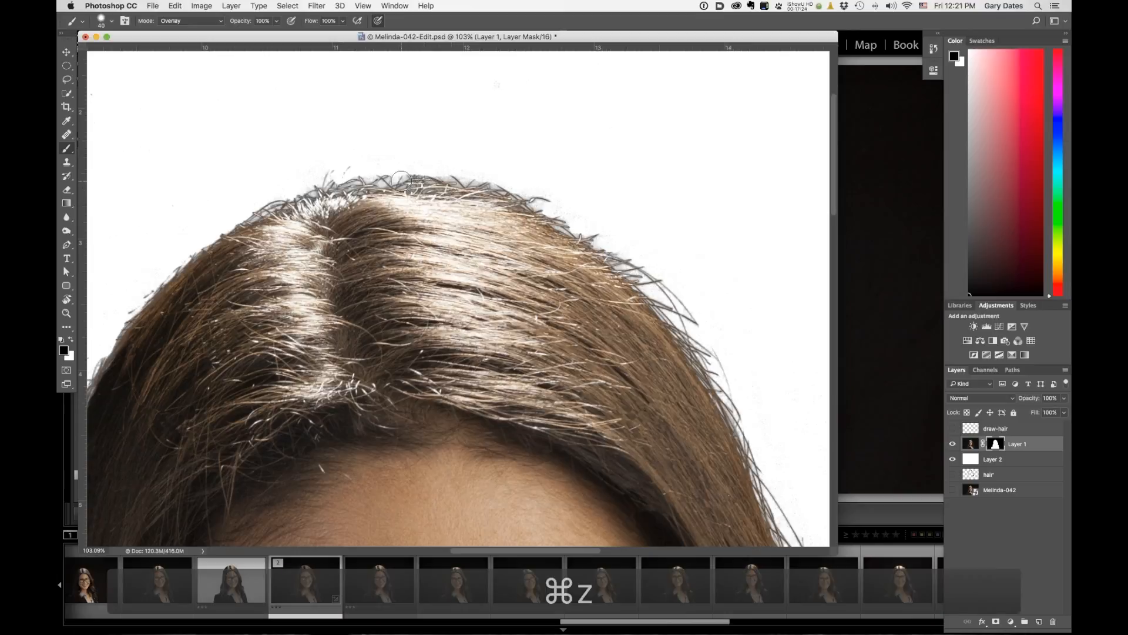
left_click_drag(247, 25, 224, 23)
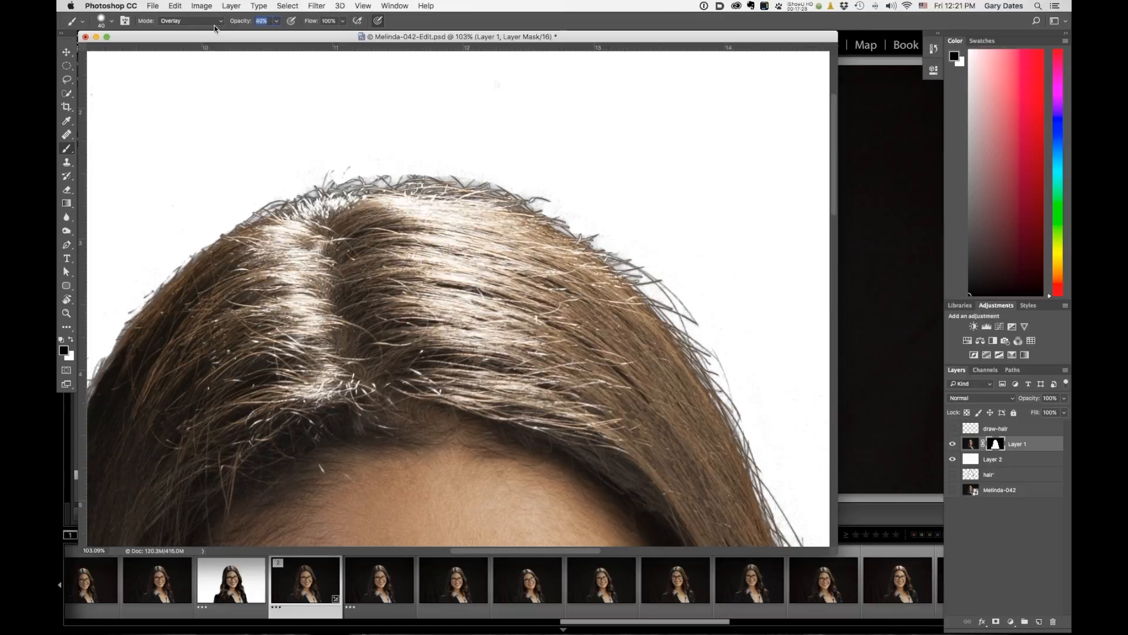
type("31")
Paint the mask with the Overlay brush along the hair edge at the top of the head.
mouse_move(384, 174)
left_mouse_down()
mouse_move(476, 178)
mouse_move(425, 173)
mouse_move(550, 200)
mouse_move(488, 191)
mouse_move(568, 220)
mouse_move(425, 186)
mouse_move(280, 192)
mouse_move(224, 209)
mouse_move(363, 165)
left_mouse_up()
left_click_drag(582, 228, 667, 283)
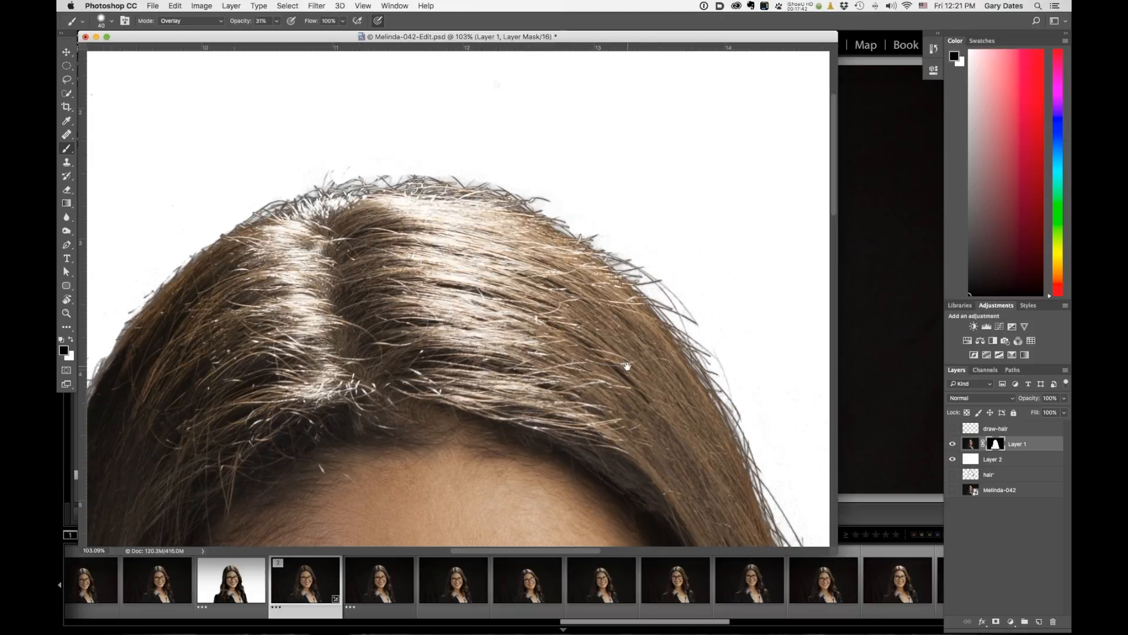
mouse_move(628, 366)
left_mouse_down()
mouse_move(474, 247)
mouse_move(461, 152)
left_mouse_up()
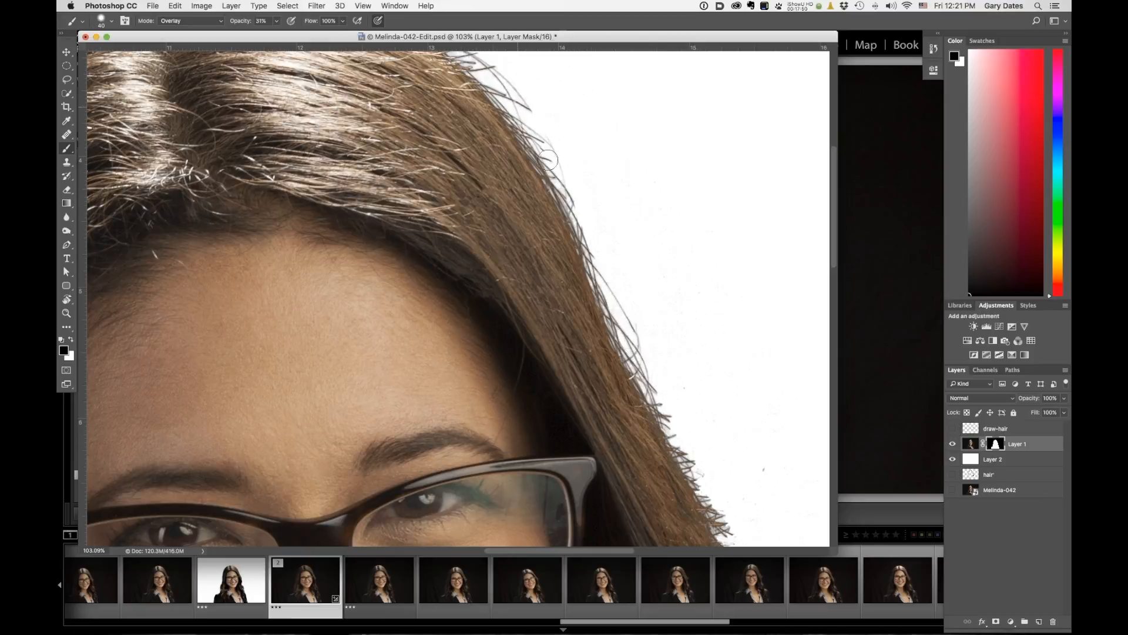
left_click_drag(456, 154, 546, 302)
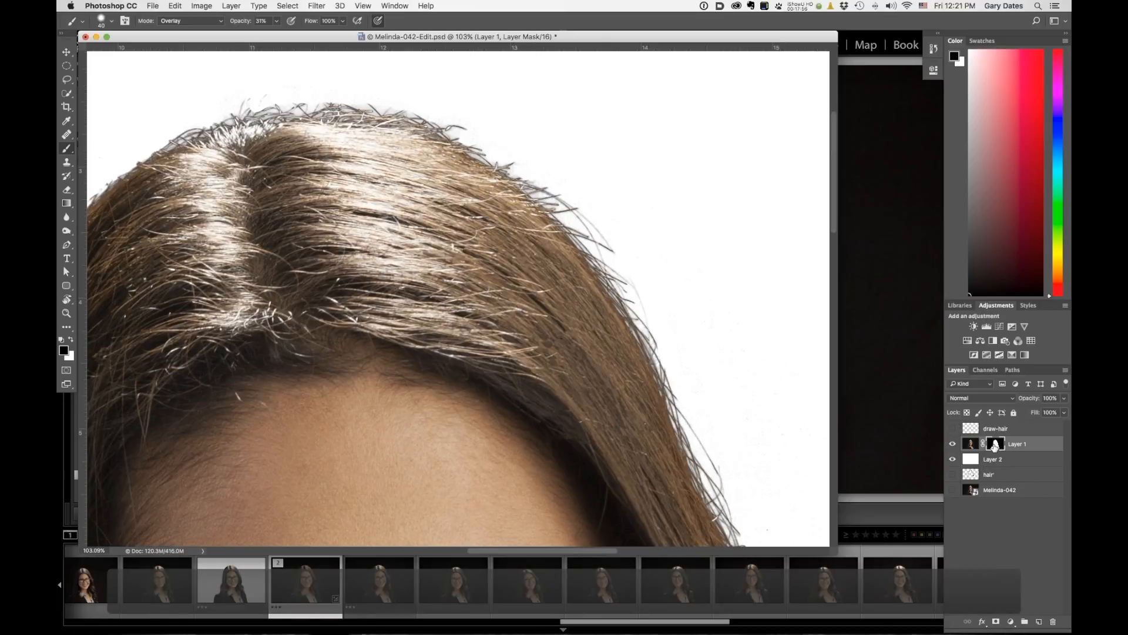
View the layer mask on its own, inspect the hair edge, and return to the normal image view.
left_click(995, 447, "alt")
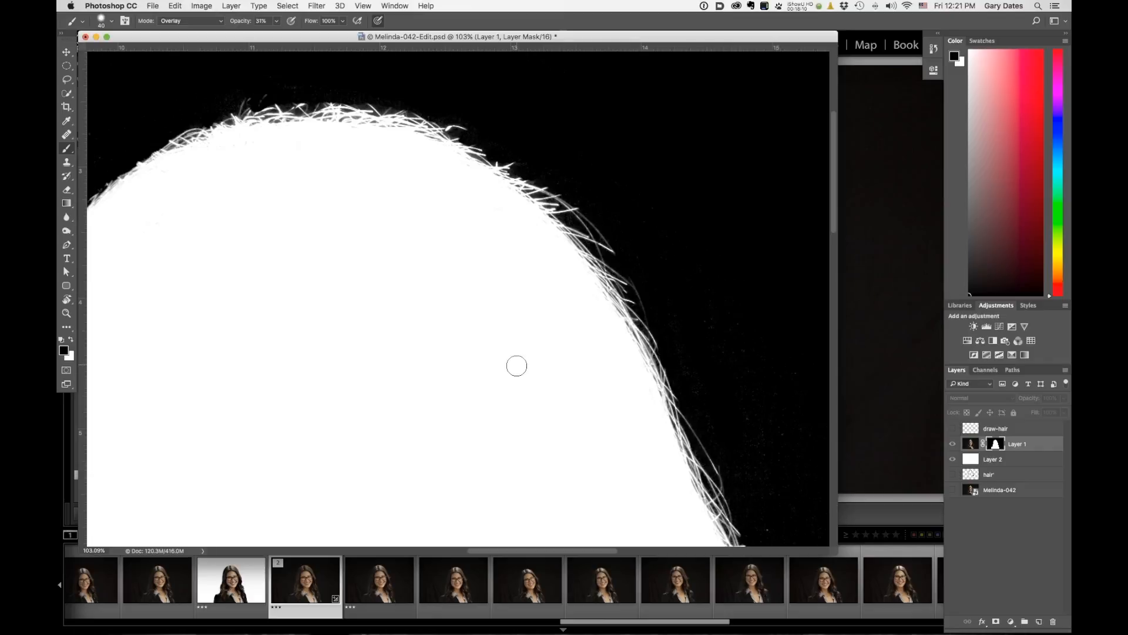
left_click_drag(474, 355, 373, 162)
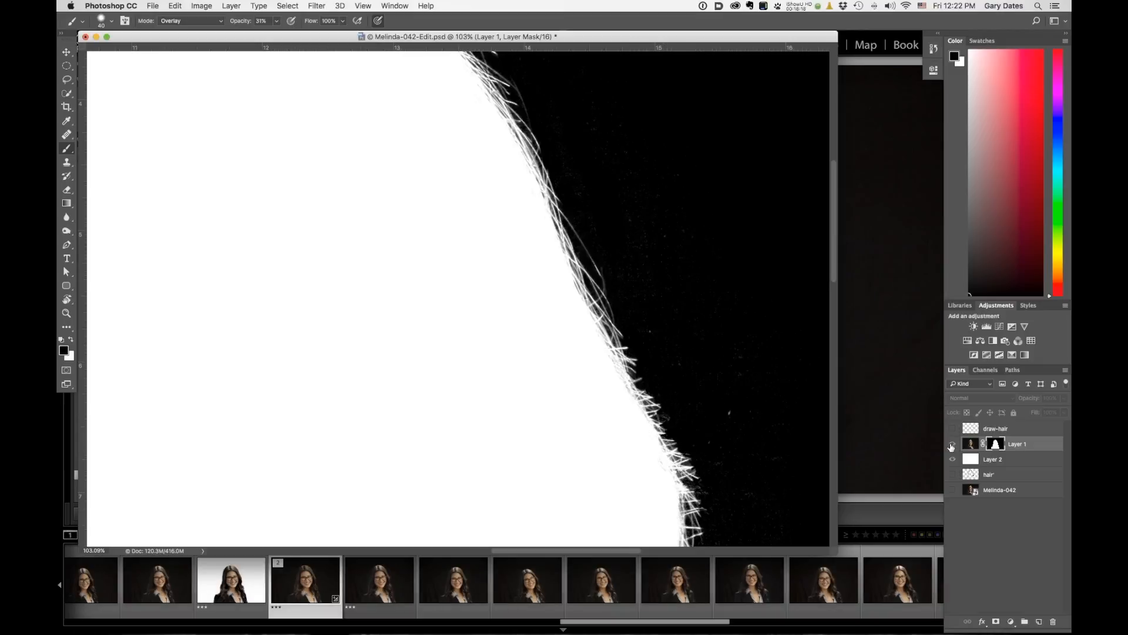
left_click(995, 447, "alt")
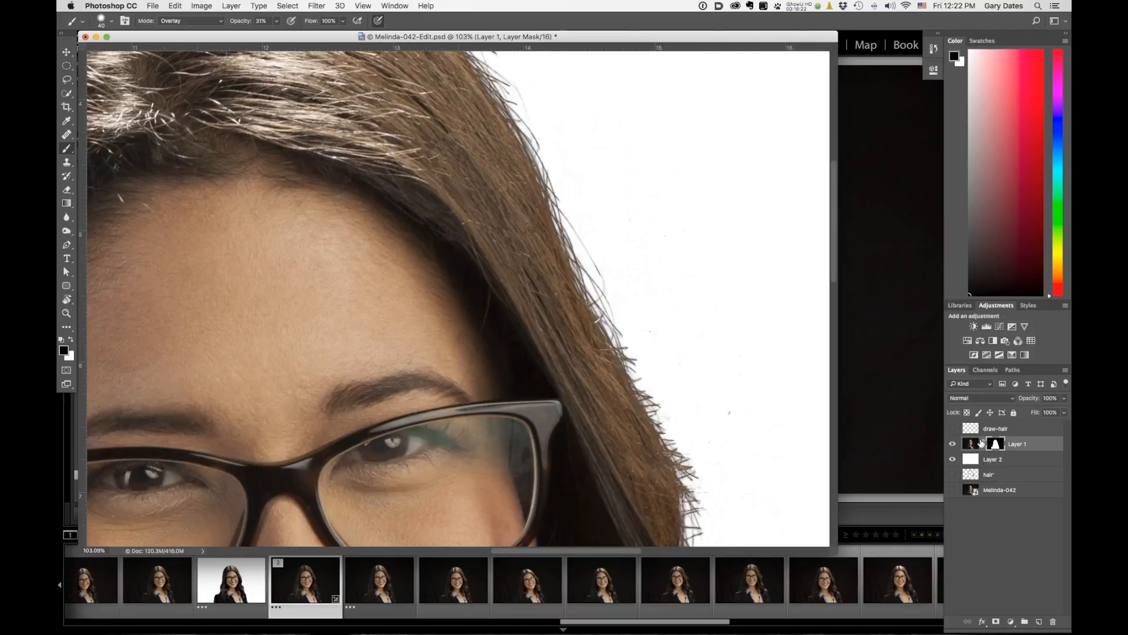
Paint the mask with the Overlay brush along the hair edge on the right side of the face.
mouse_move(624, 348)
left_mouse_down()
mouse_move(652, 404)
mouse_move(657, 397)
mouse_move(693, 498)
left_mouse_up()
left_click_drag(670, 433, 694, 504)
left_click_drag(687, 460, 704, 544)
mouse_move(642, 388)
left_mouse_down()
mouse_move(702, 506)
mouse_move(675, 439)
mouse_move(699, 475)
mouse_move(657, 409)
mouse_move(701, 507)
mouse_move(708, 531)
mouse_move(688, 473)
mouse_move(701, 535)
left_mouse_up()
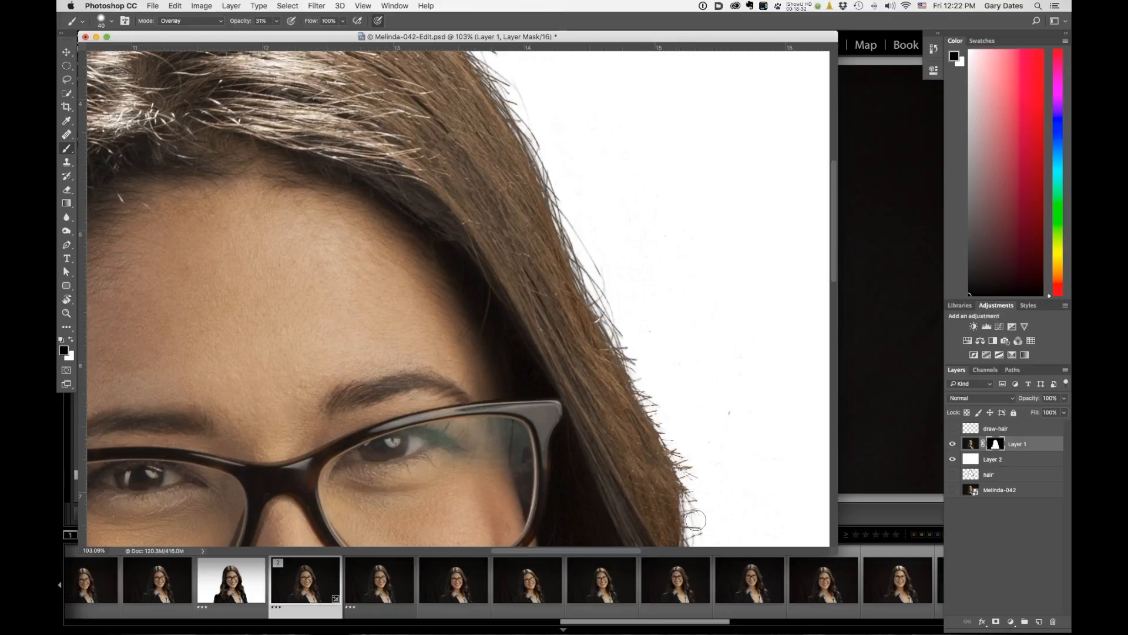
left_click_drag(623, 403, 552, 191)
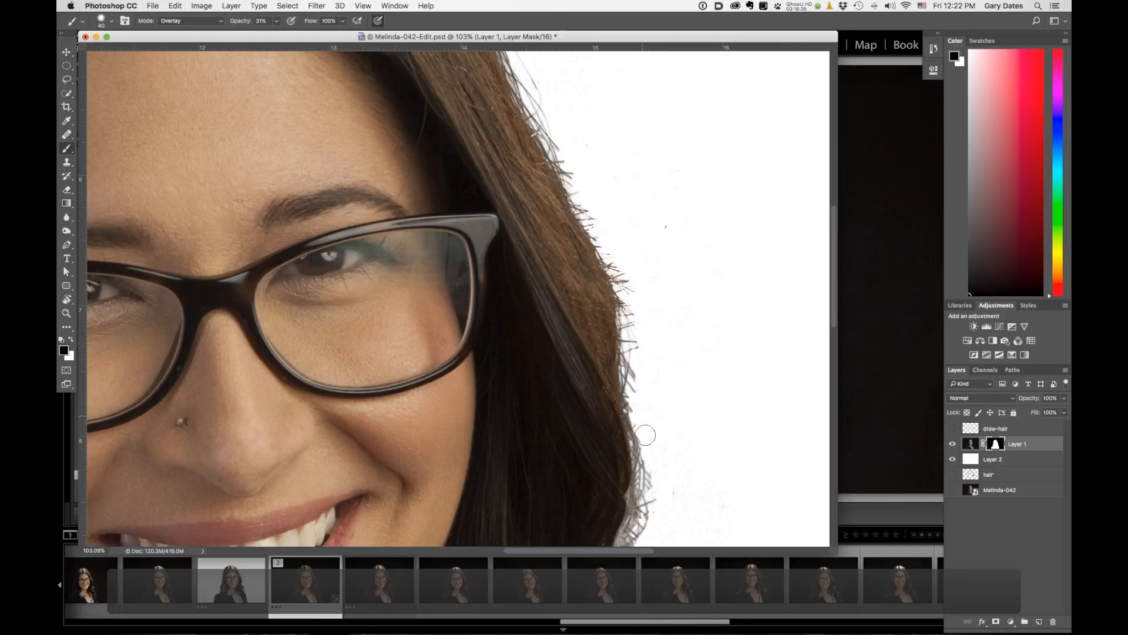
left_click_drag(582, 373, 600, 185)
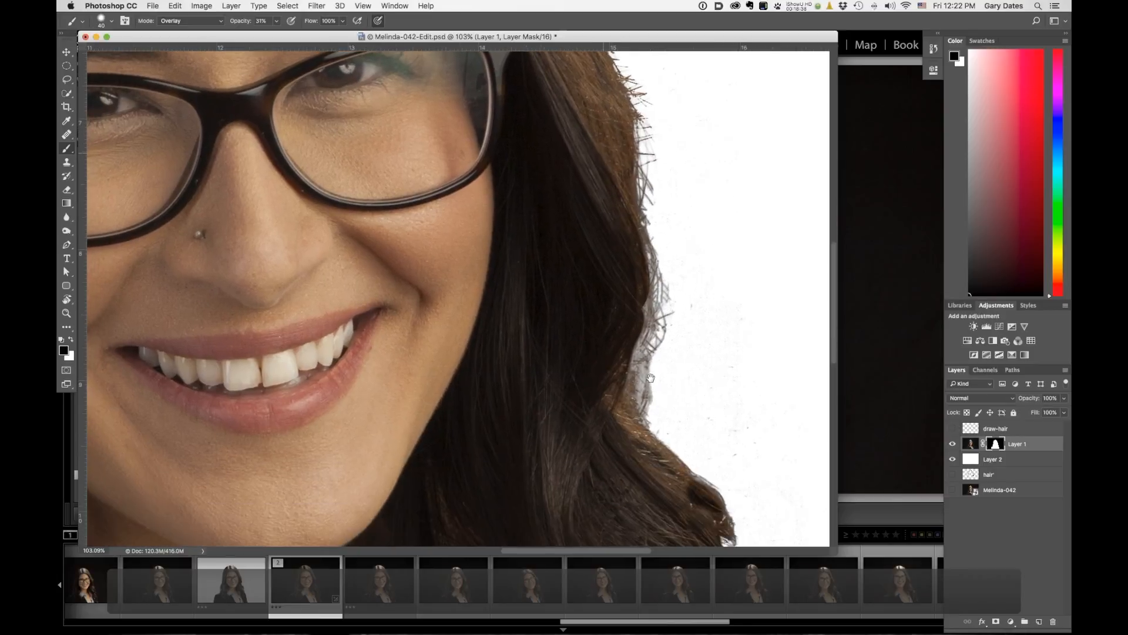
left_click_drag(646, 373, 645, 419)
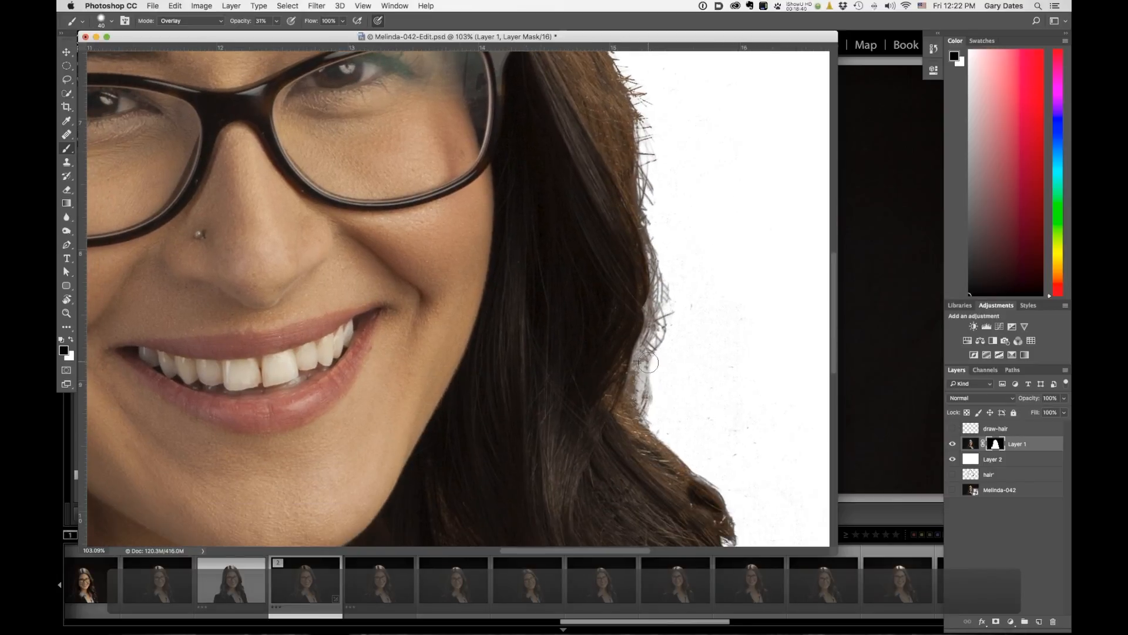
left_click_drag(657, 309, 642, 368)
left_click_drag(658, 295, 653, 410)
left_click_drag(658, 264, 660, 305)
left_click_drag(648, 209, 666, 256)
Paint the mask along the lower right curls and over the hair at the top of the head.
left_click_drag(582, 450, 541, 233)
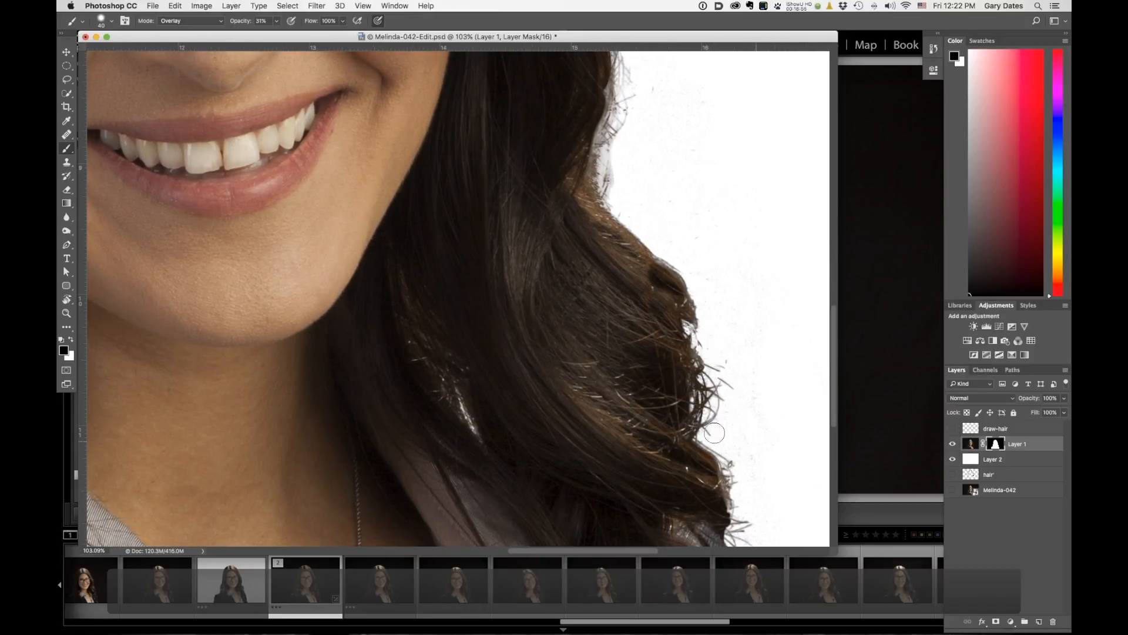
left_click_drag(587, 403, 581, 294)
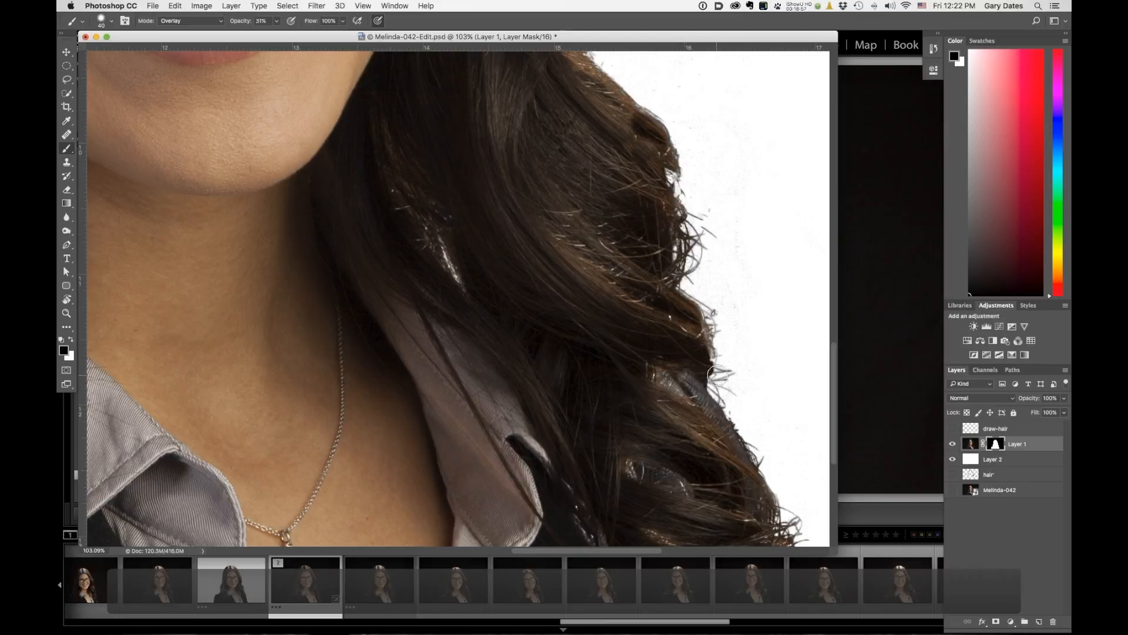
mouse_move(650, 345)
left_mouse_down()
mouse_move(597, 241)
mouse_move(581, 180)
left_mouse_up()
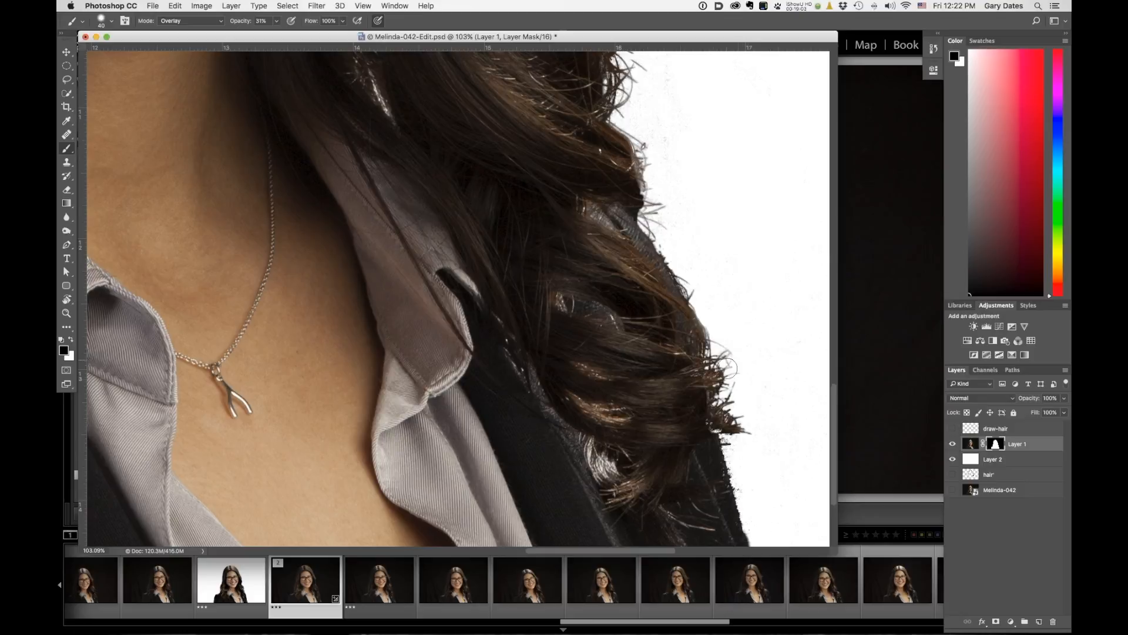
left_click_drag(597, 331, 652, 486)
left_click_drag(562, 245, 708, 386)
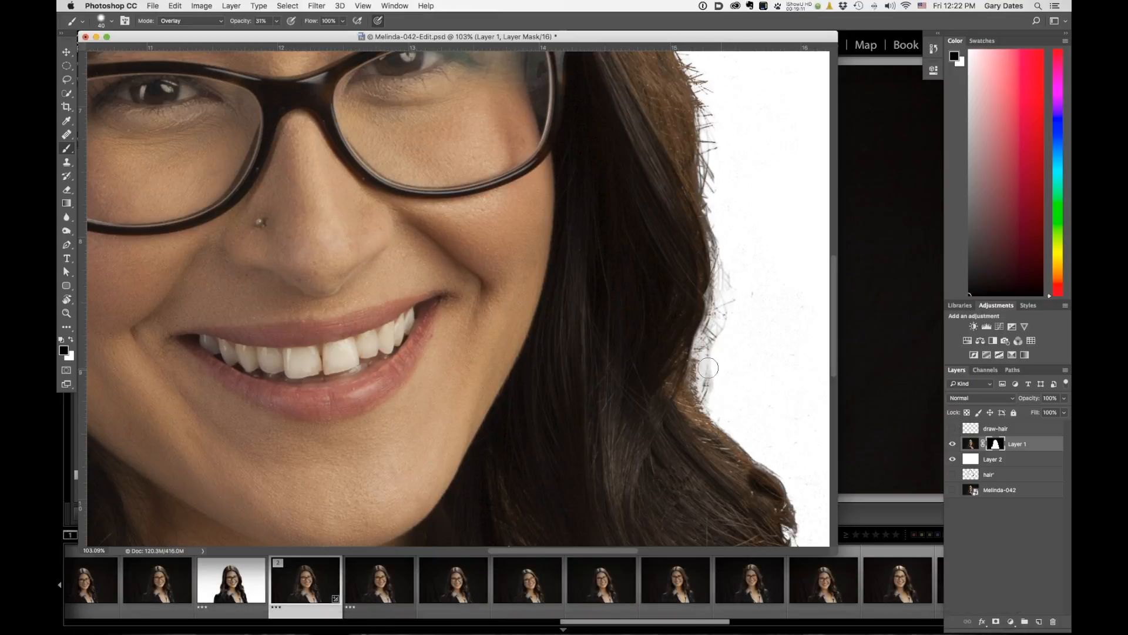
left_click_drag(666, 342, 689, 490)
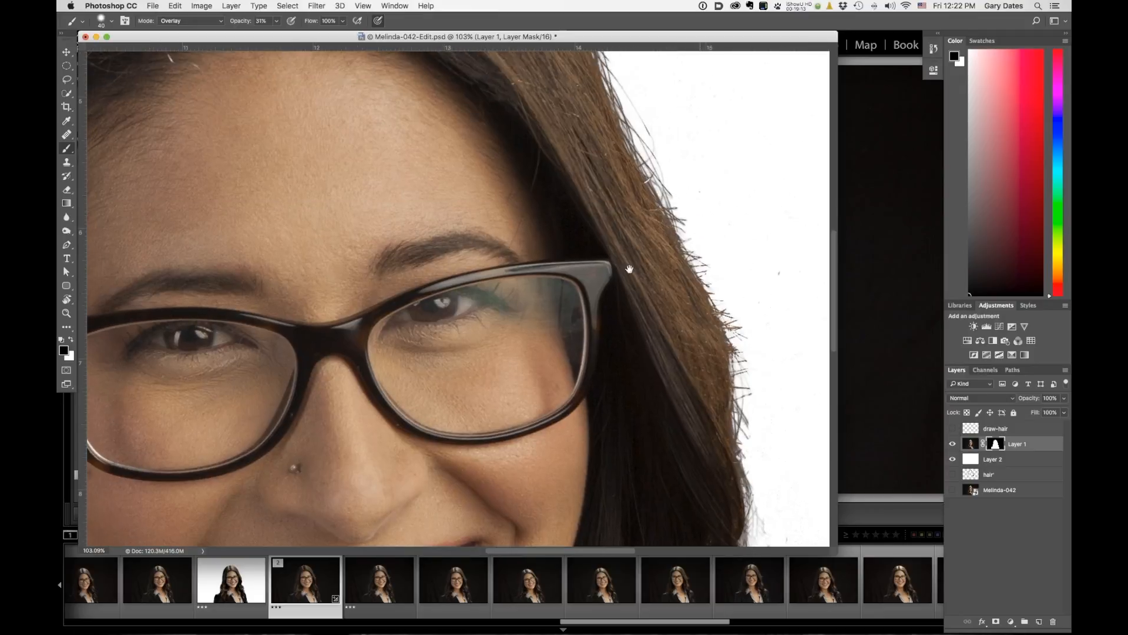
left_click_drag(593, 215, 662, 272)
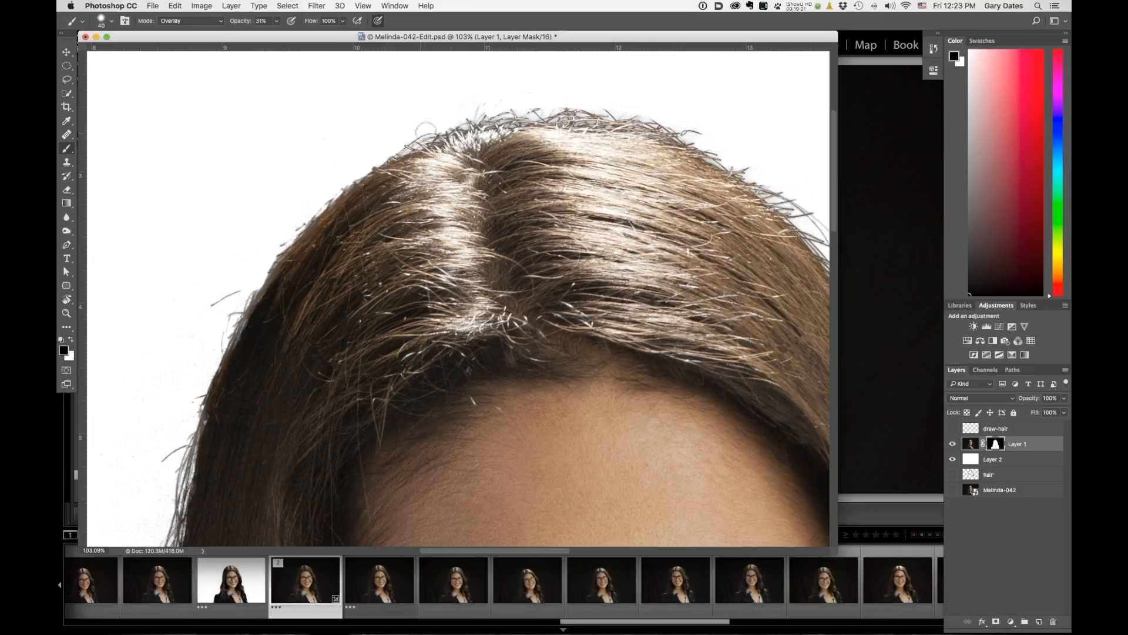
left_click_drag(442, 218, 474, 118)
mouse_move(441, 327)
left_mouse_down()
mouse_move(397, 208)
mouse_move(454, 197)
left_mouse_up()
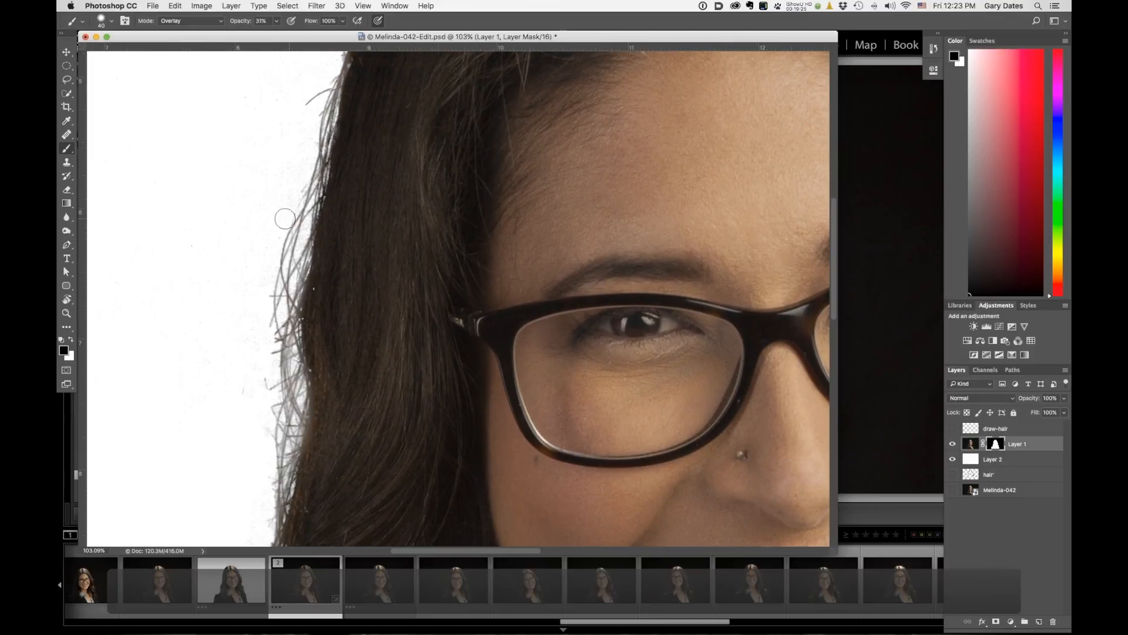
Enlarge the brush to 70 px and paint the mask along the hair edge on the left side.
key("bracketright")
key("bracketright")
key("bracketright")
key("bracketright")
key("bracketright")
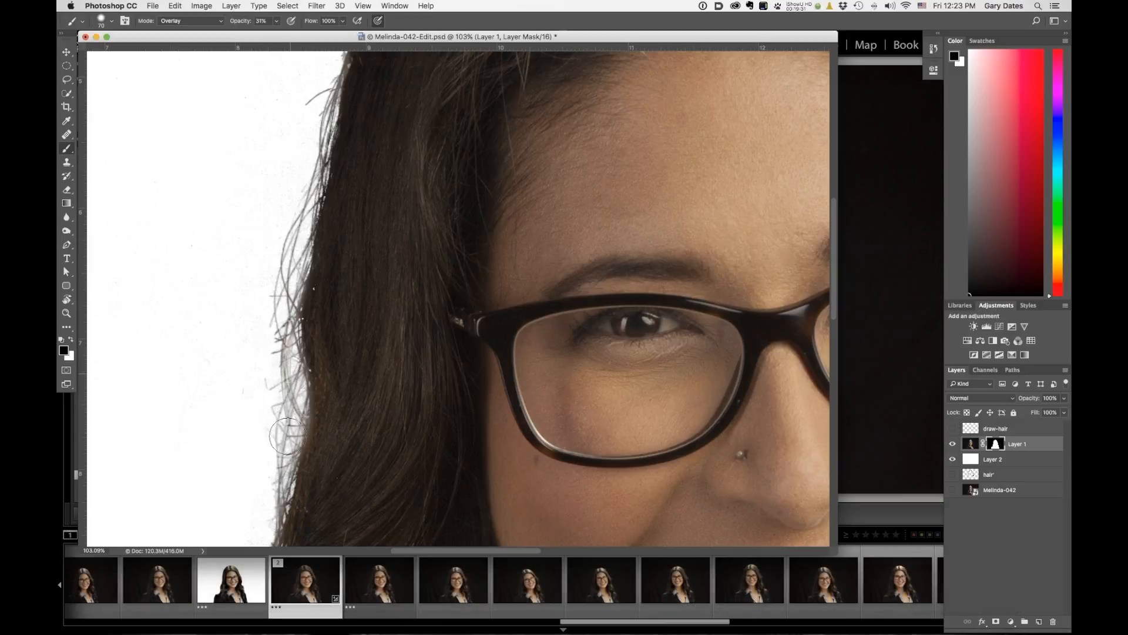
left_click_drag(373, 404, 397, 253)
mouse_move(298, 270)
left_mouse_down()
mouse_move(297, 372)
mouse_move(253, 524)
left_mouse_up()
left_click_drag(398, 382, 451, 154)
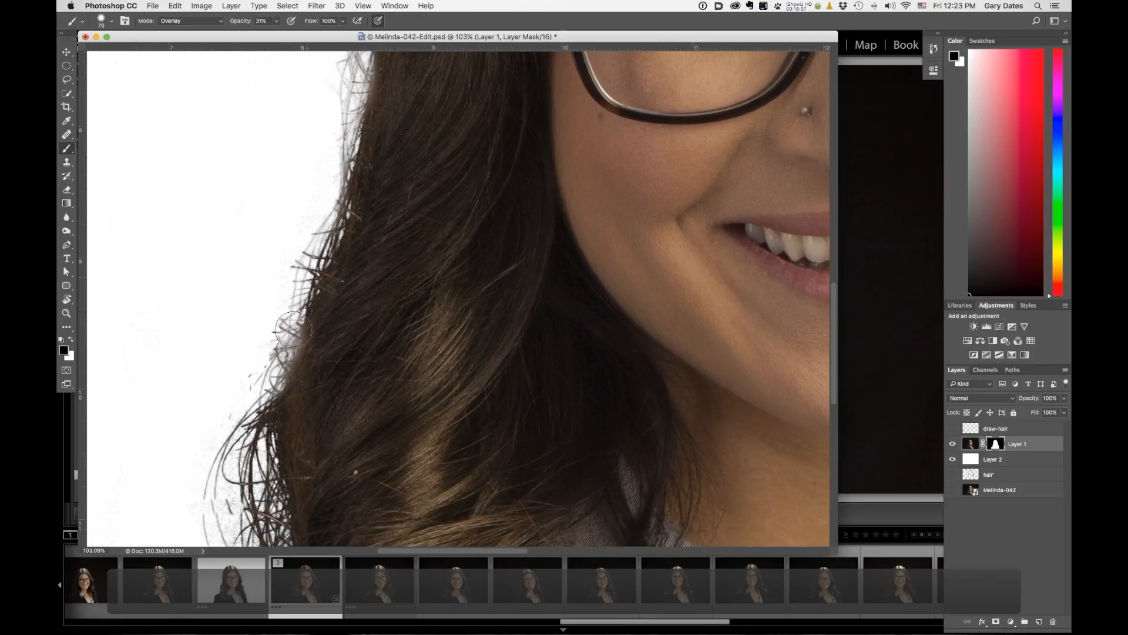
mouse_move(327, 433)
left_mouse_down()
mouse_move(395, 255)
mouse_move(373, 262)
left_mouse_up()
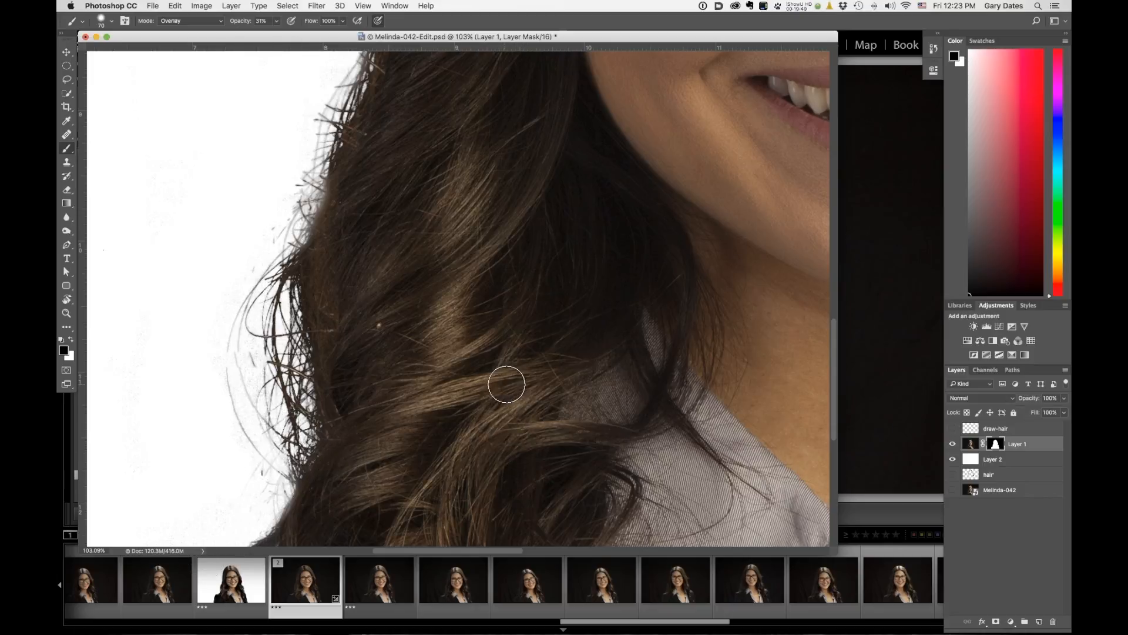
left_click_drag(462, 346, 397, 302)
Fit the image on screen and add a new empty layer above Layer 1.
key("super+0")
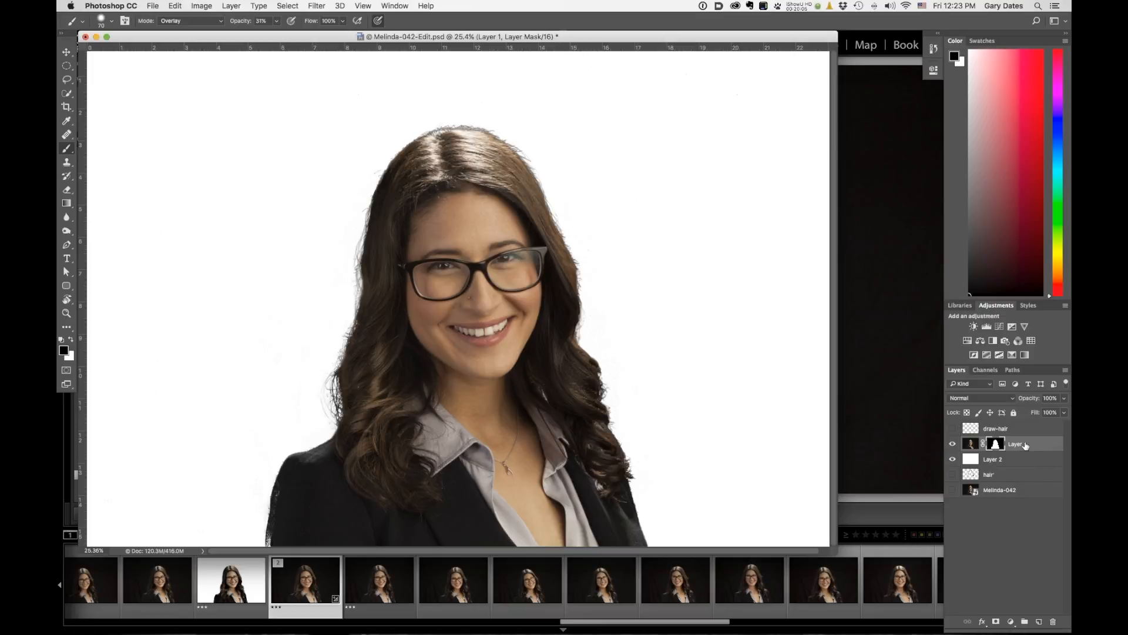
left_click(1038, 621)
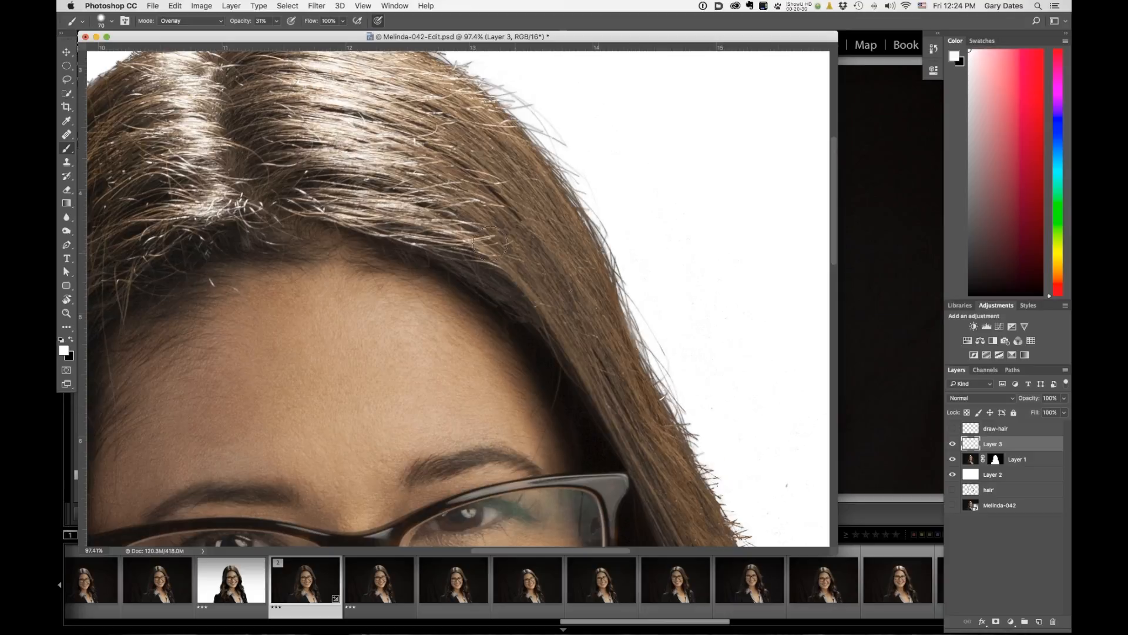
left_click_drag(514, 191, 483, 209)
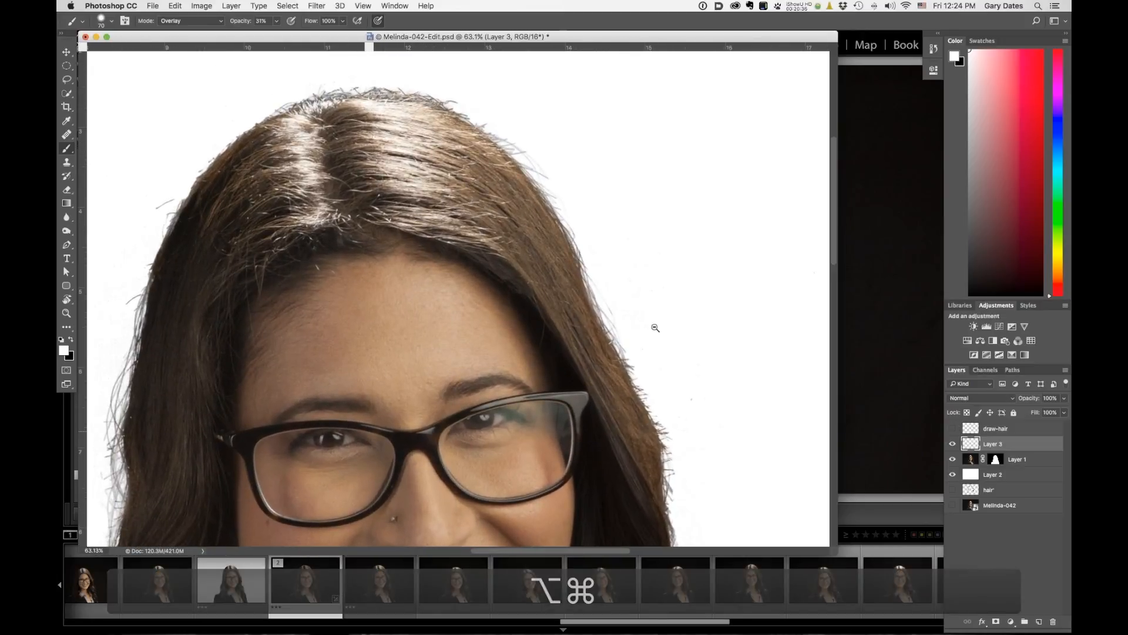
Toggle the draw-hair layer's visibility on and off to compare the hair edges over the white background.
left_click(953, 429)
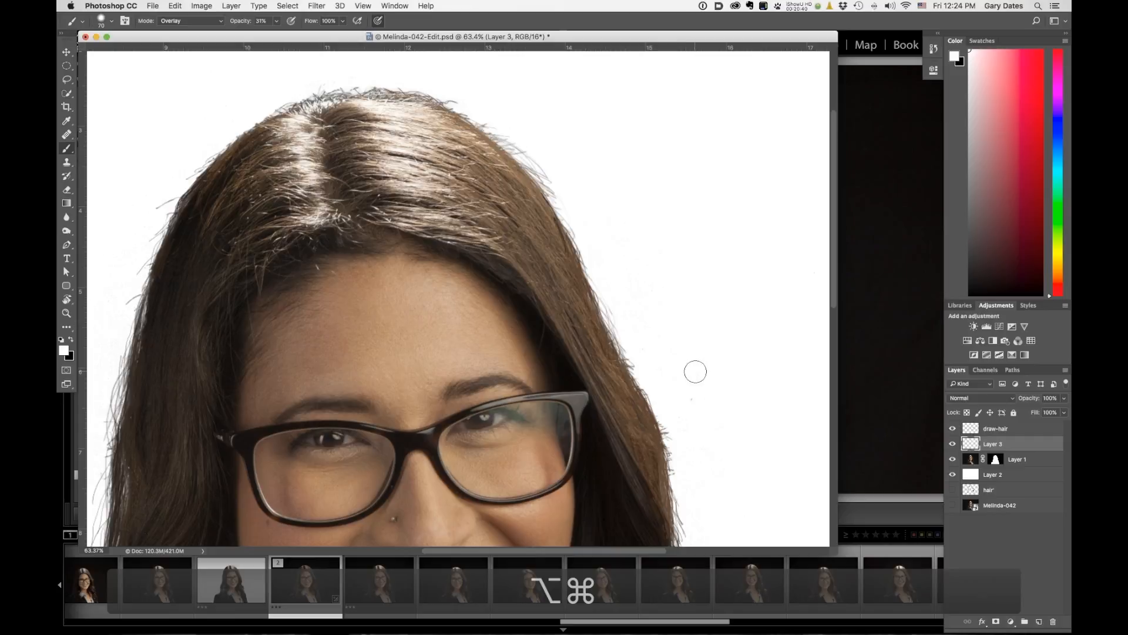
left_click_drag(663, 349, 619, 309)
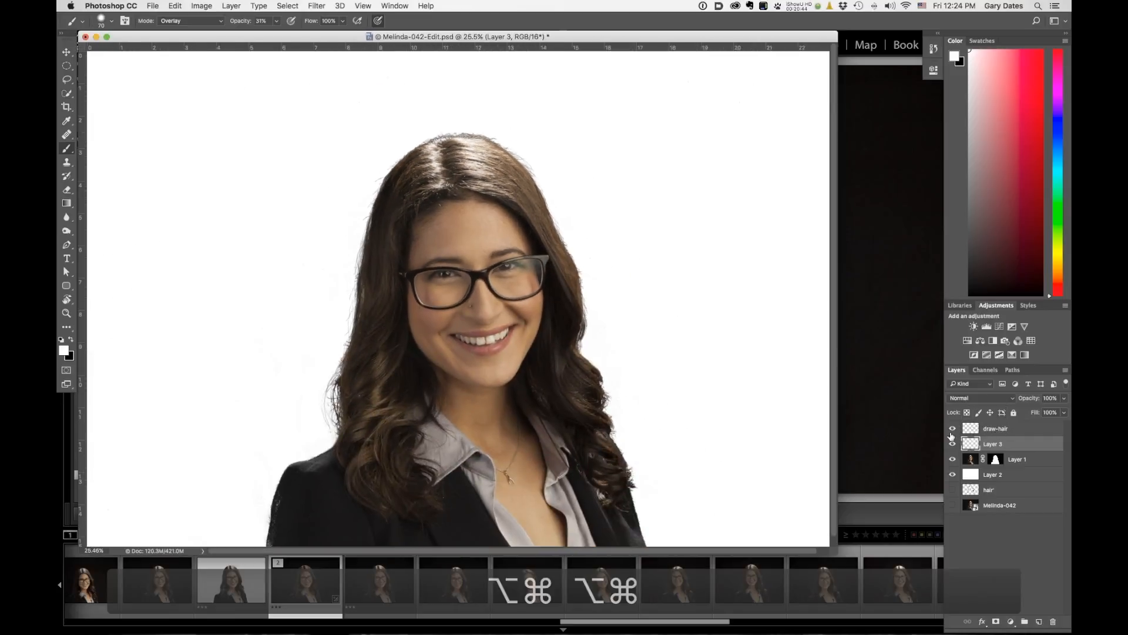
left_click(953, 429)
left_click(954, 430)
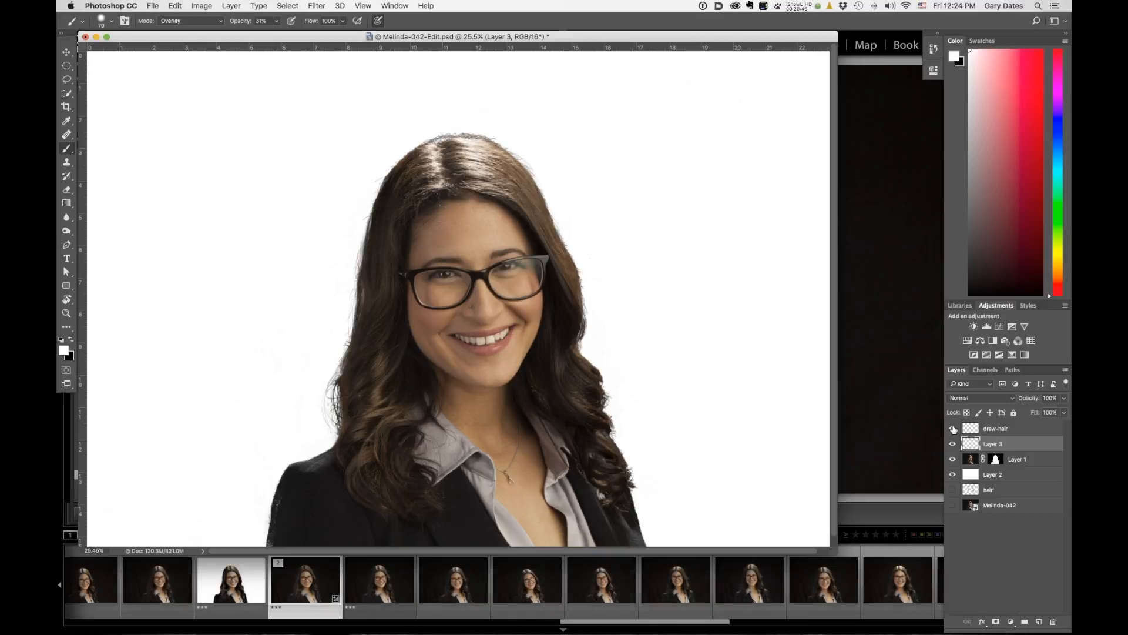
left_click(954, 429)
left_click(954, 430)
left_click(953, 429)
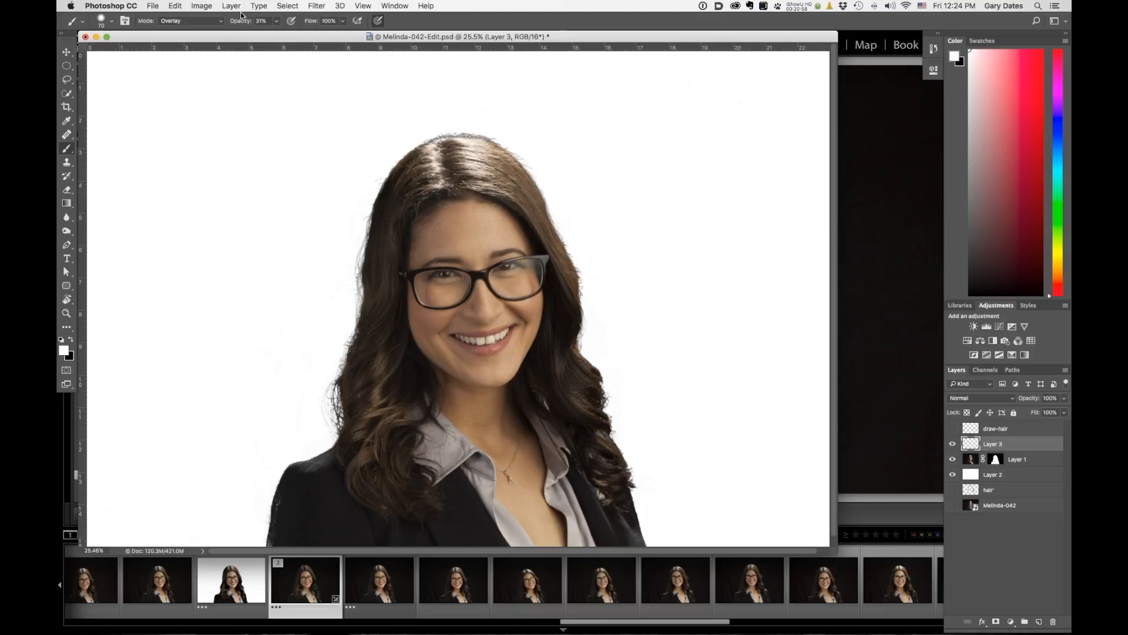
Set the brush opacity to 93% and sample a dark brown colour from the hair with the eyedropper.
left_click_drag(241, 22, 313, 36)
type("2627")
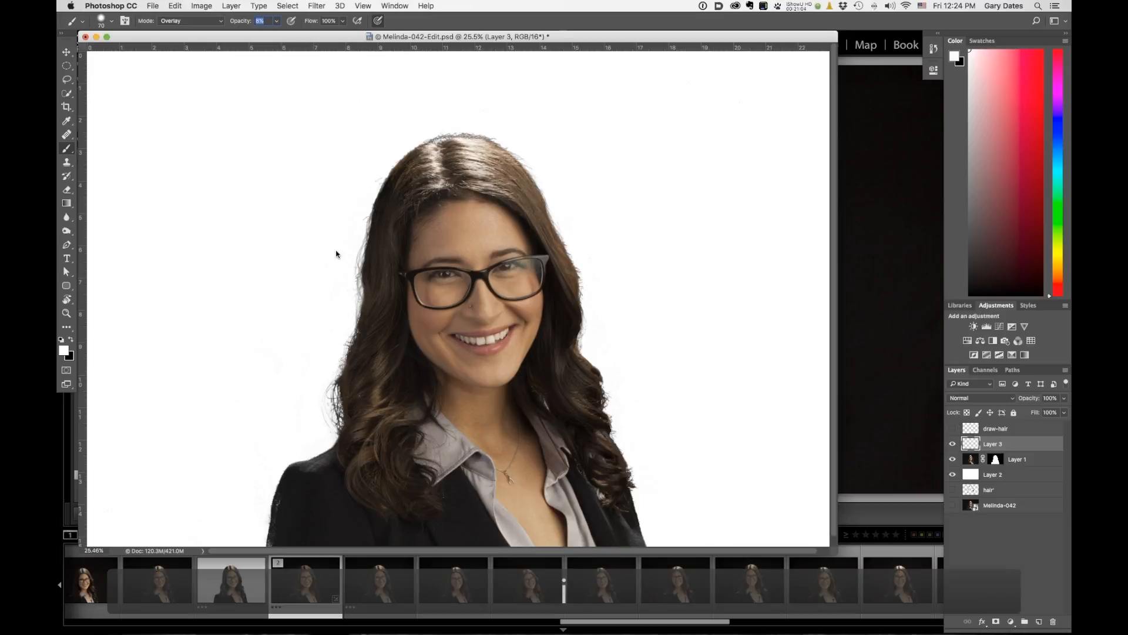
type("2")
type("93")
left_click_drag(352, 208, 446, 252)
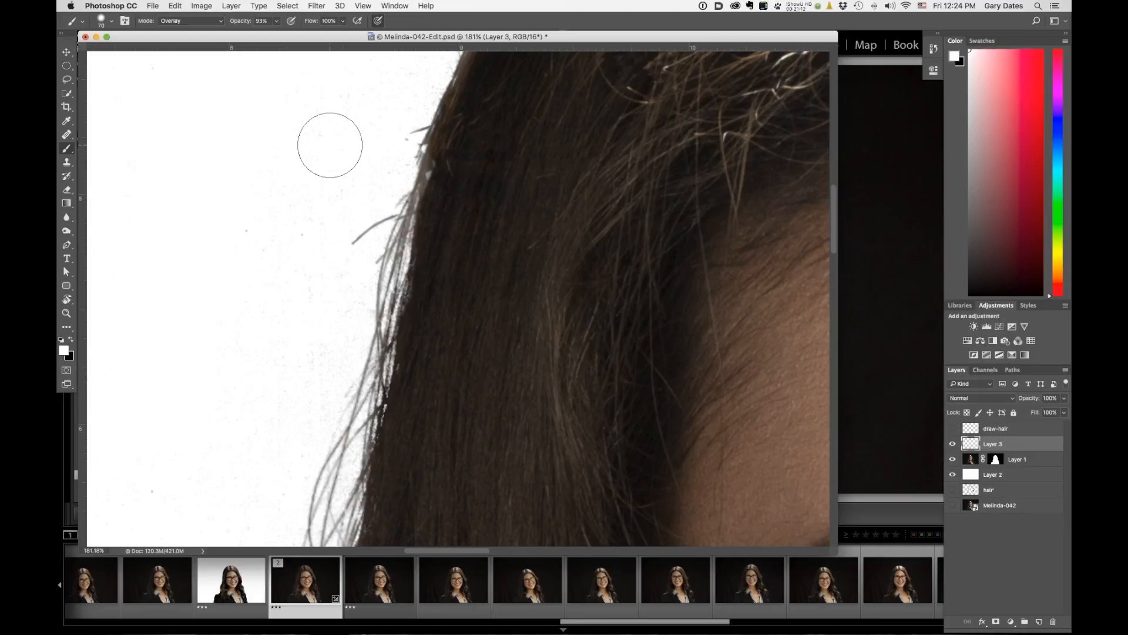
key("i")
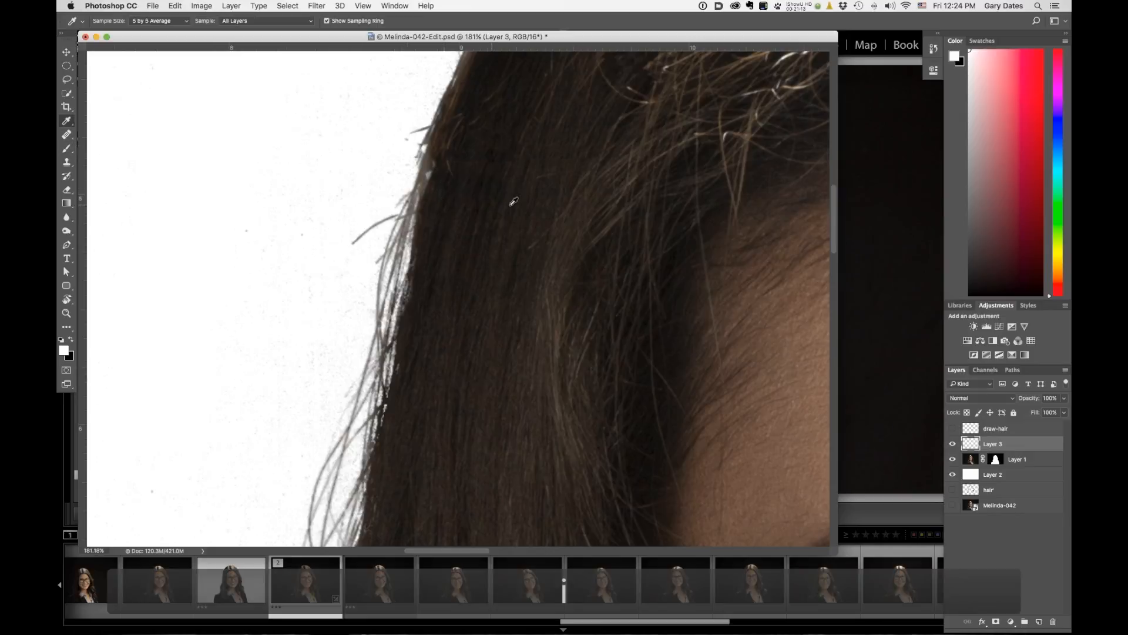
left_click(541, 156)
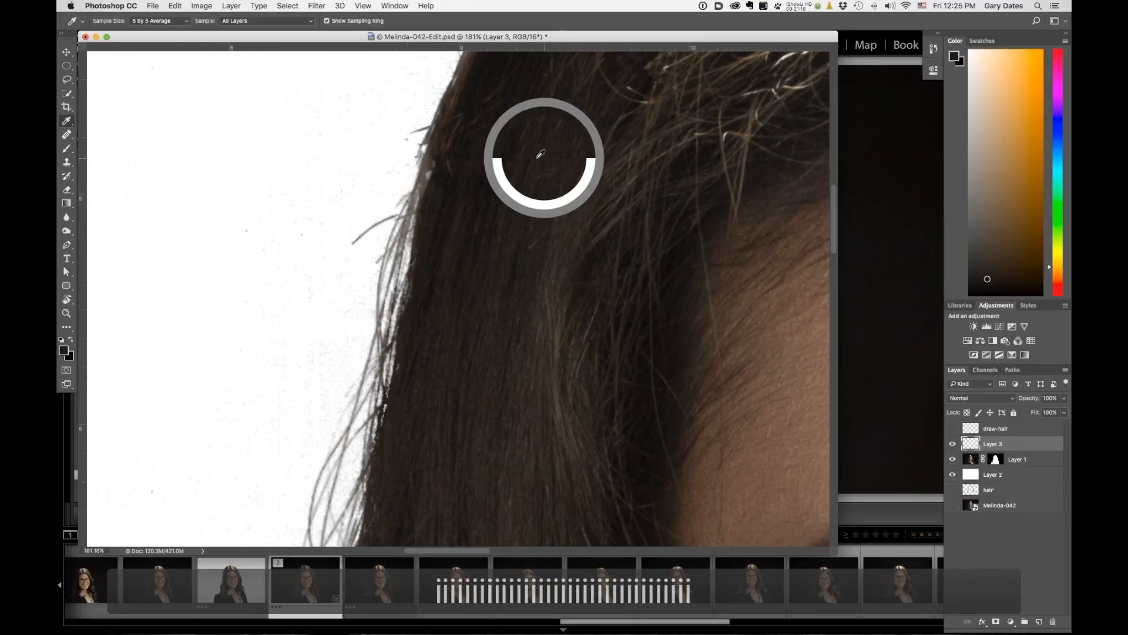
Shrink the brush to a fine tip and draw a trial hair strand in the background, then undo it.
key("bracketleft")
key("bracketleft")
key("bracketleft")
key("bracketleft")
key("bracketleft")
key("bracketleft")
key("bracketleft")
key("bracketleft")
key("bracketleft")
key("bracketleft")
key("bracketleft")
key("bracketleft")
key("bracketleft")
key("bracketleft")
key("bracketleft")
key("bracketleft")
key("bracketleft")
key("bracketleft")
key("bracketleft")
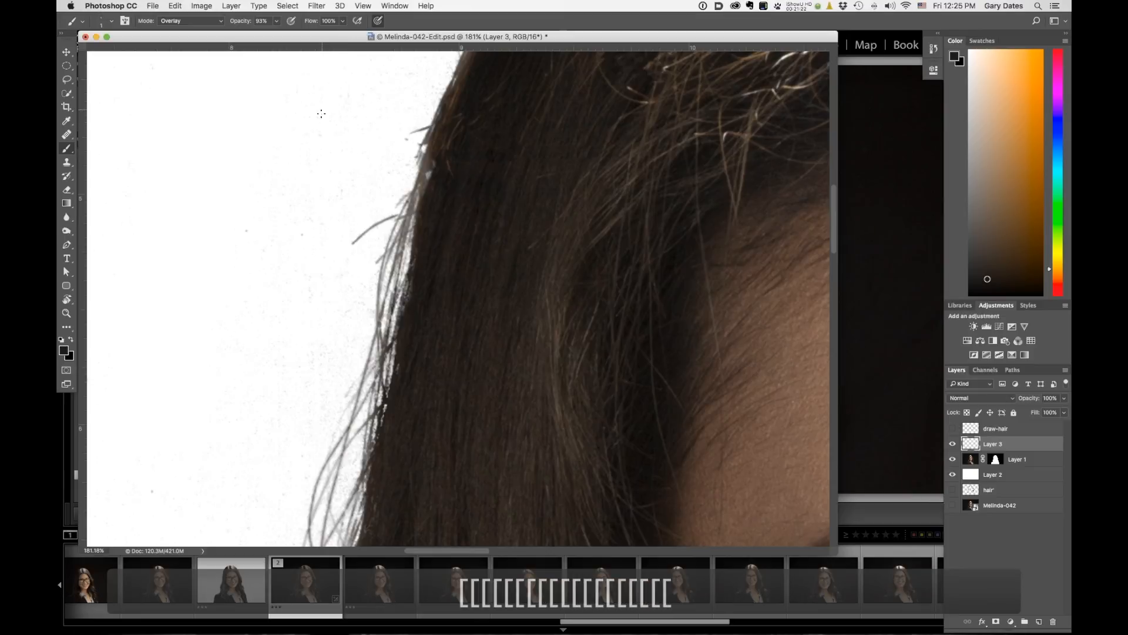
left_click_drag(309, 166, 306, 216)
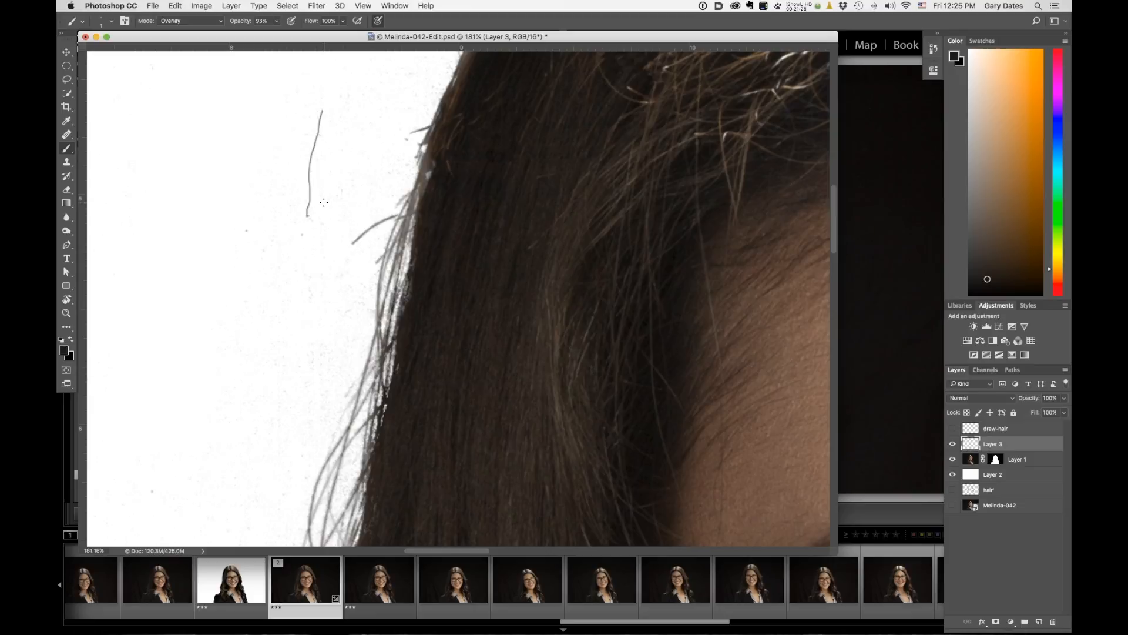
key("super+z")
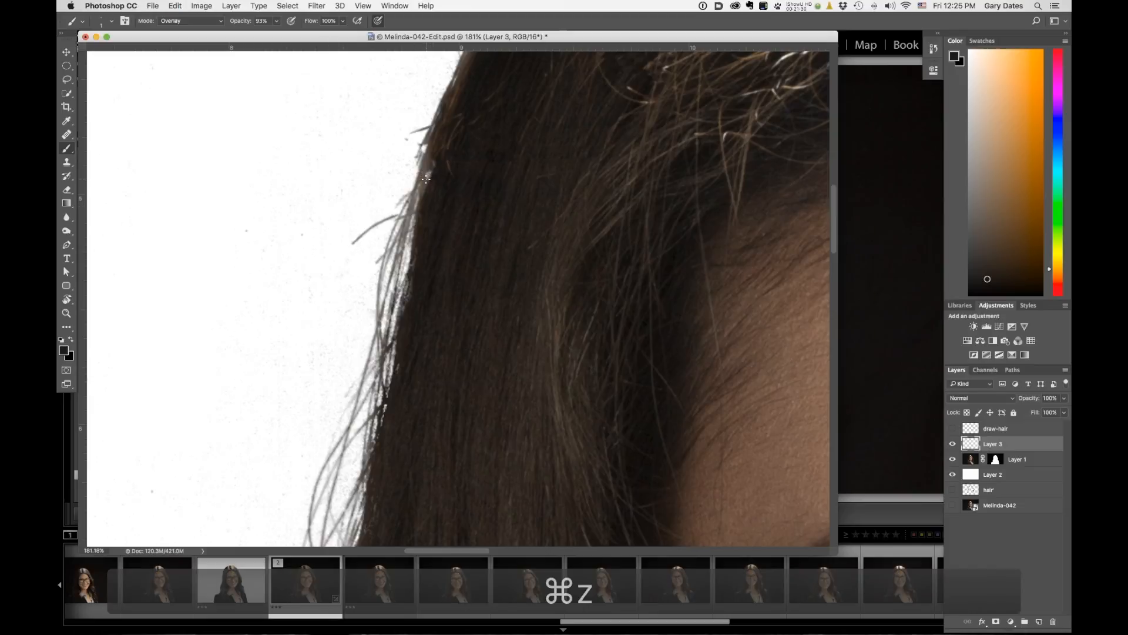
Rotate the canvas and paint thin stray hair strands on Layer 3 along the lower hair edge.
key("r")
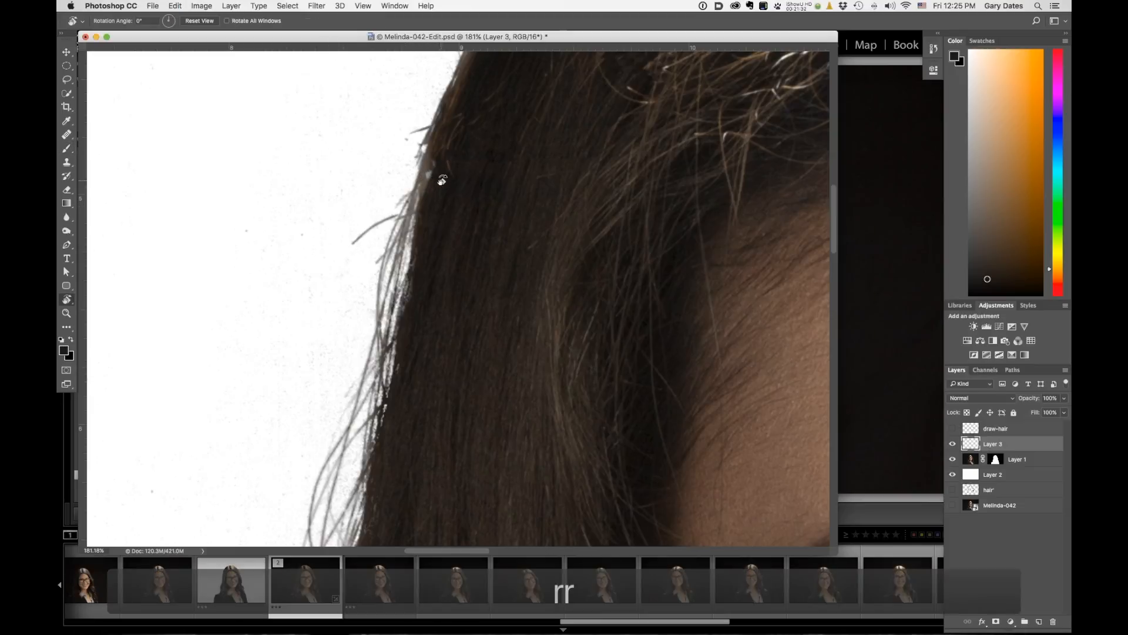
left_click(443, 180)
mouse_move(443, 180)
left_mouse_down()
mouse_move(470, 235)
mouse_move(376, 203)
mouse_move(303, 211)
mouse_move(201, 269)
left_mouse_up()
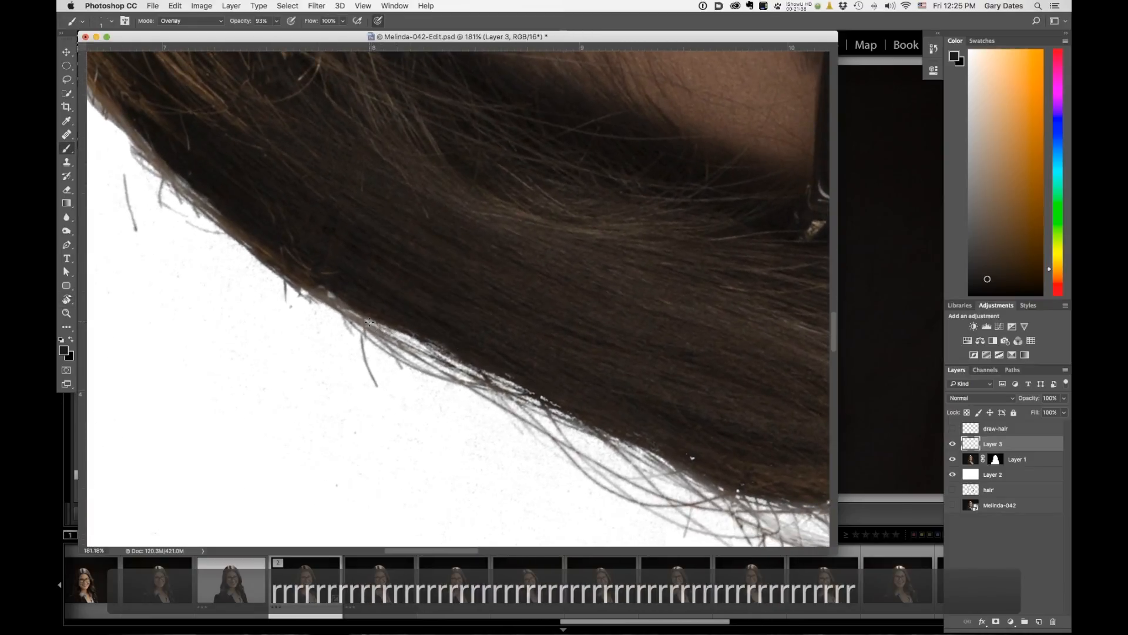
left_click_drag(382, 339, 650, 451)
left_click_drag(387, 338, 719, 512)
mouse_move(347, 311)
left_mouse_down()
mouse_move(611, 454)
mouse_move(772, 515)
left_mouse_up()
left_click_drag(406, 349, 699, 479)
left_click_drag(383, 340, 723, 487)
left_click_drag(376, 324, 532, 394)
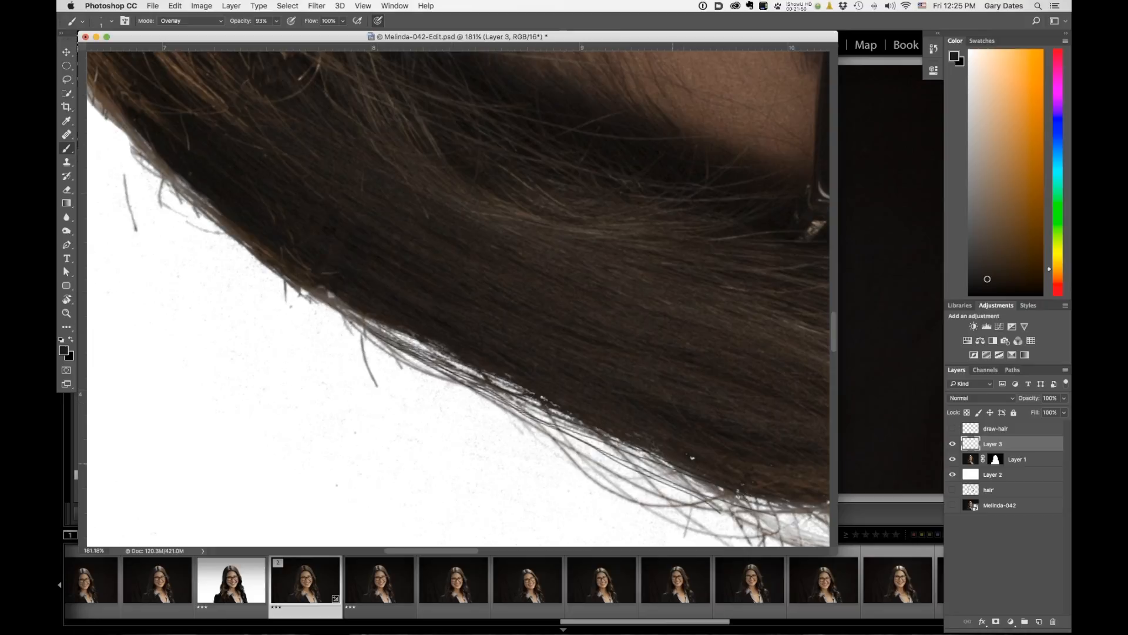
Resample a hair colour and paint more fine strands outward from the lower hair edge.
mouse_move(738, 509)
left_mouse_down()
mouse_move(479, 401)
mouse_move(322, 318)
mouse_move(282, 265)
left_mouse_up()
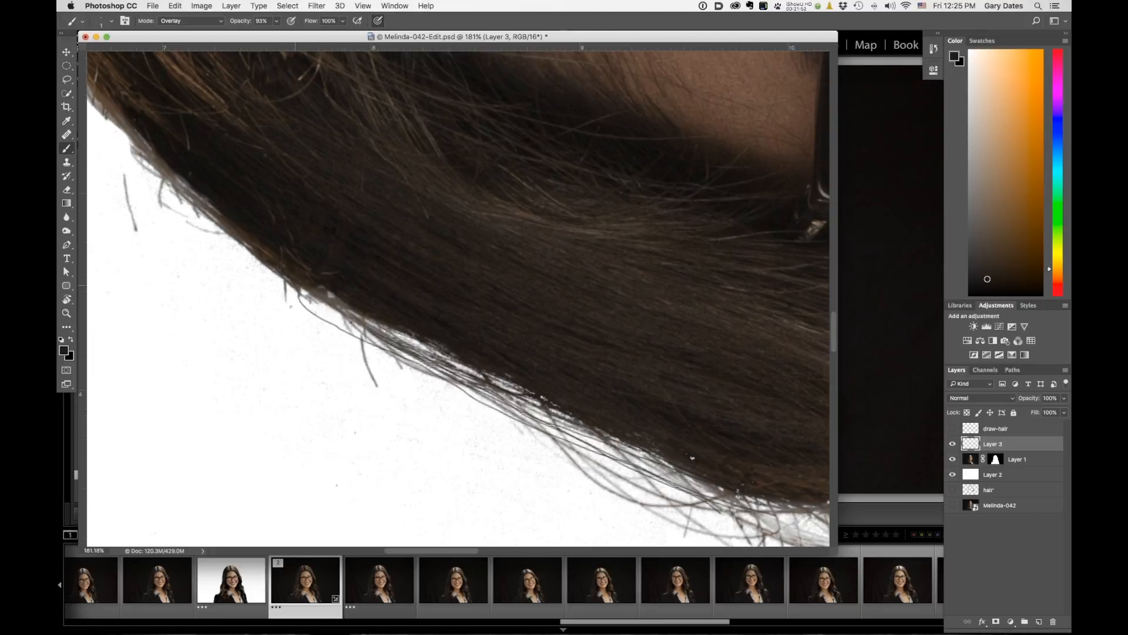
left_click_drag(328, 309, 688, 489)
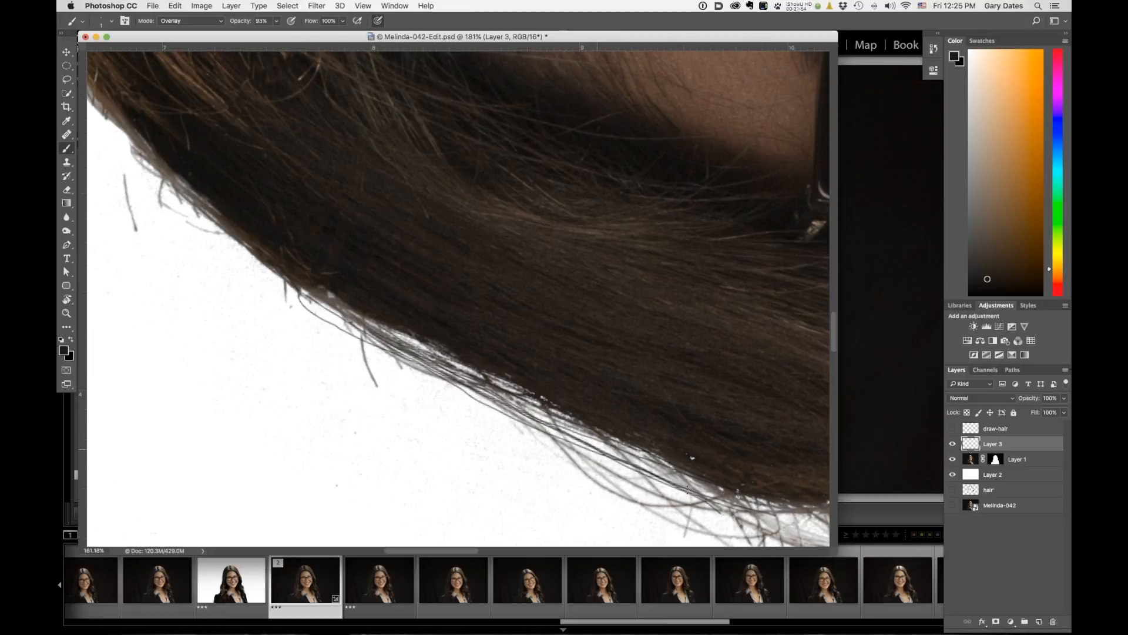
left_click_drag(429, 351, 680, 463)
mouse_move(457, 360)
left_mouse_down()
mouse_move(691, 476)
mouse_move(649, 445)
left_mouse_up()
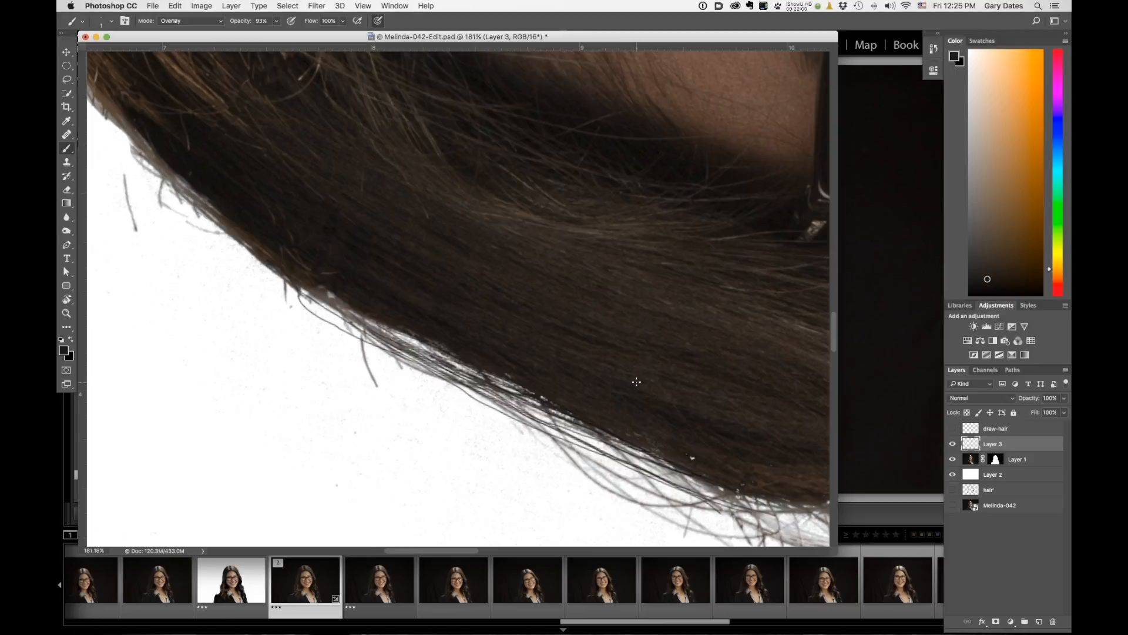
left_click(674, 328, "alt")
left_click_drag(583, 429, 764, 513)
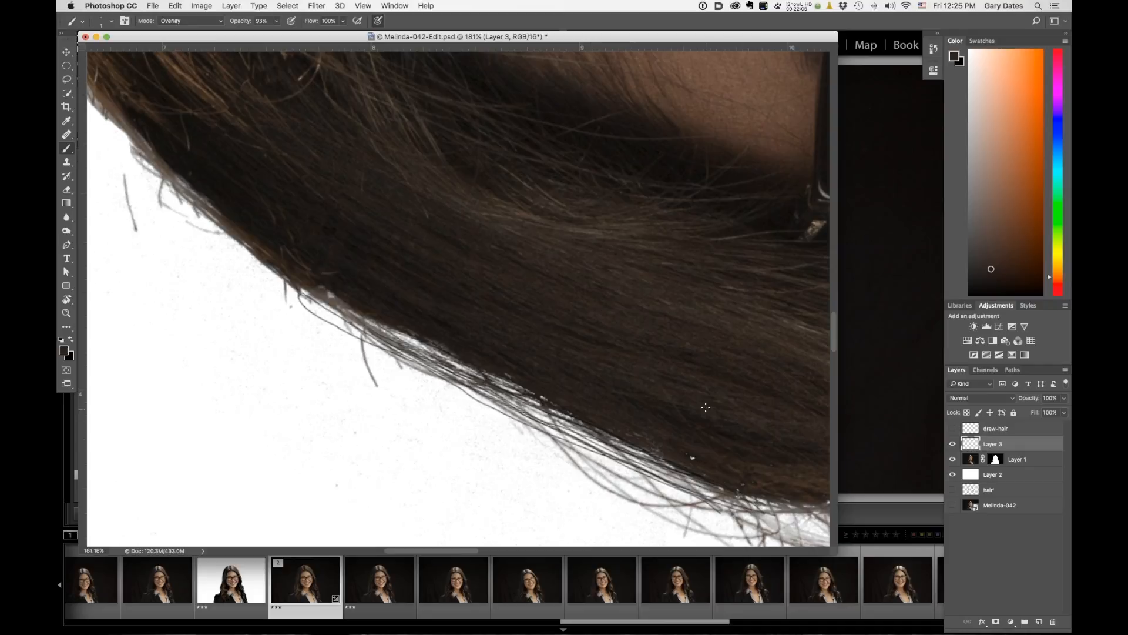
Sample another hair tone and paint additional strands toward the ends of the lower curls.
left_click(727, 272, "alt")
left_click_drag(611, 445, 823, 514)
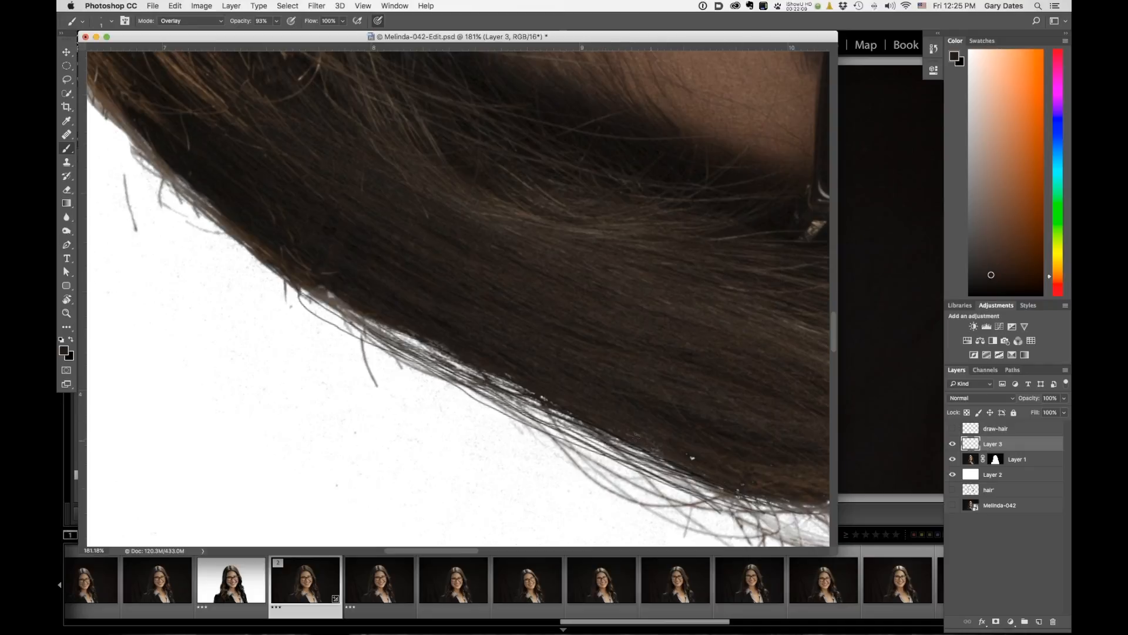
left_click_drag(627, 451, 803, 514)
left_click_drag(691, 482, 827, 529)
left_click(789, 502, "alt")
scroll(791, 503, "right", 1)
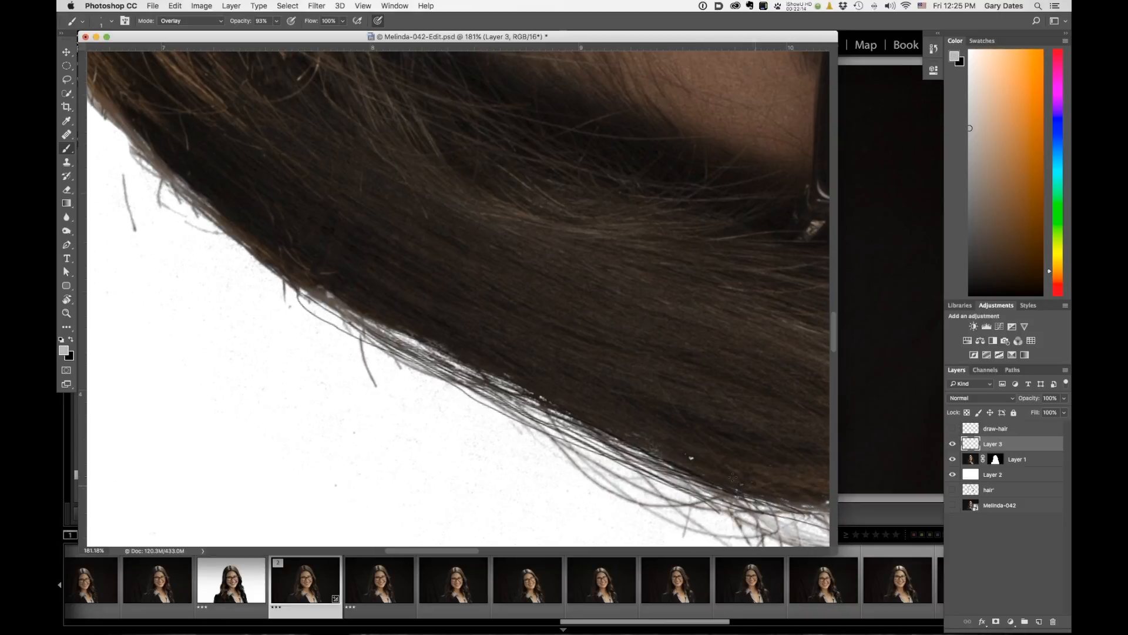
left_click(667, 436, "alt")
left_click_drag(411, 341, 728, 497)
left_click_drag(517, 401, 643, 434)
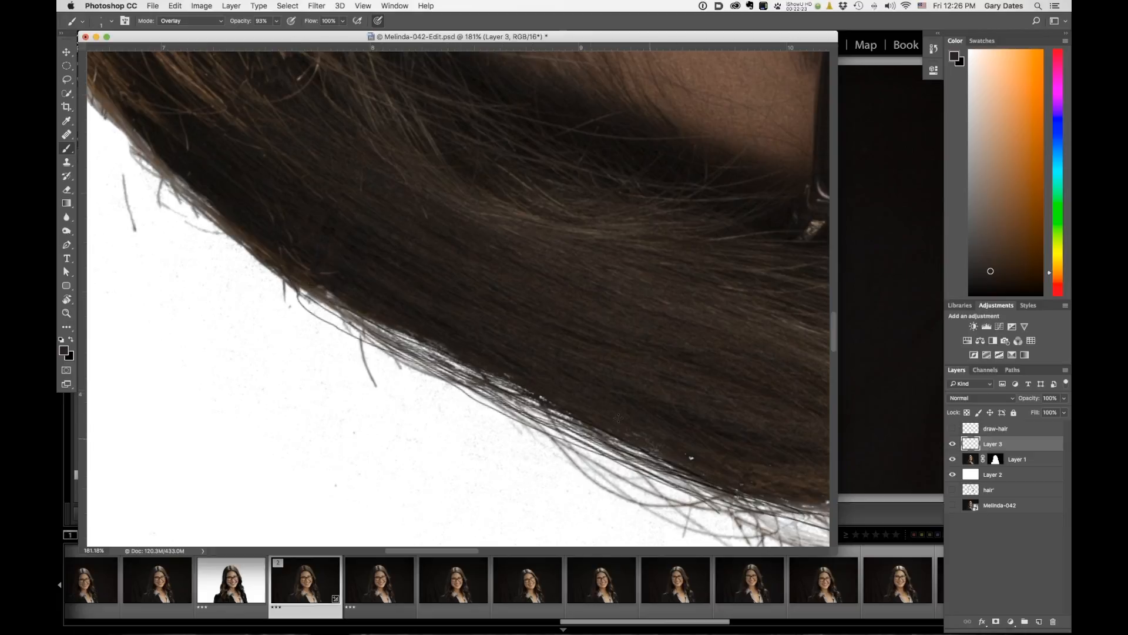
Paint more fine hair strands along the next section of the lower hair edge.
left_click_drag(584, 335, 423, 217)
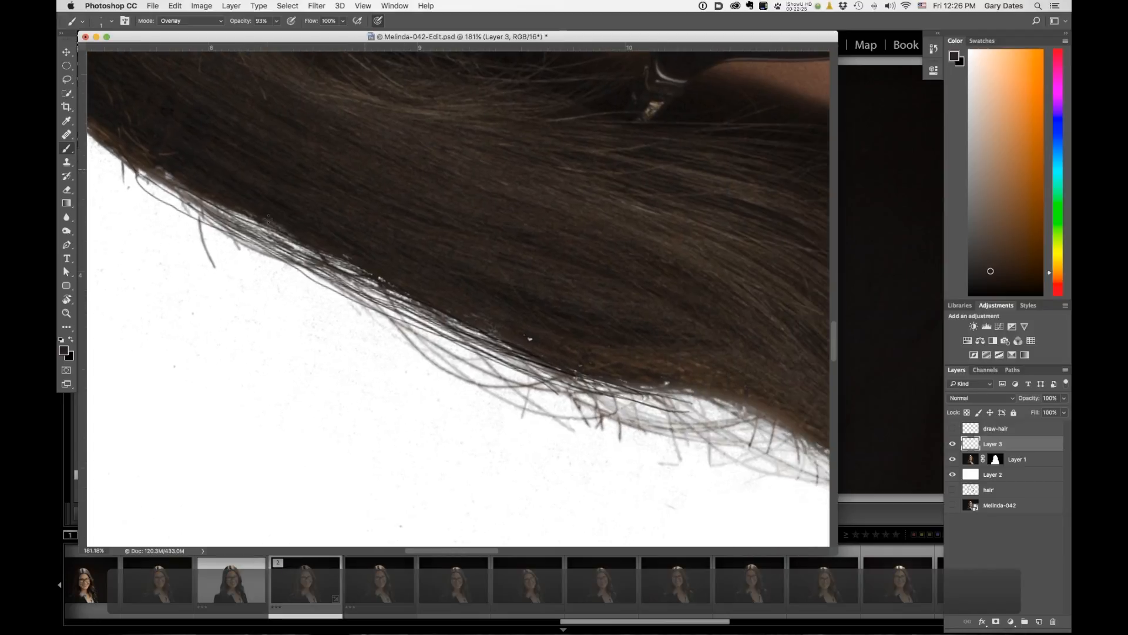
mouse_move(237, 214)
left_mouse_down()
mouse_move(404, 299)
mouse_move(233, 210)
mouse_move(452, 318)
mouse_move(599, 367)
left_mouse_up()
mouse_move(665, 327)
left_mouse_down()
mouse_move(650, 319)
mouse_move(760, 353)
left_mouse_up()
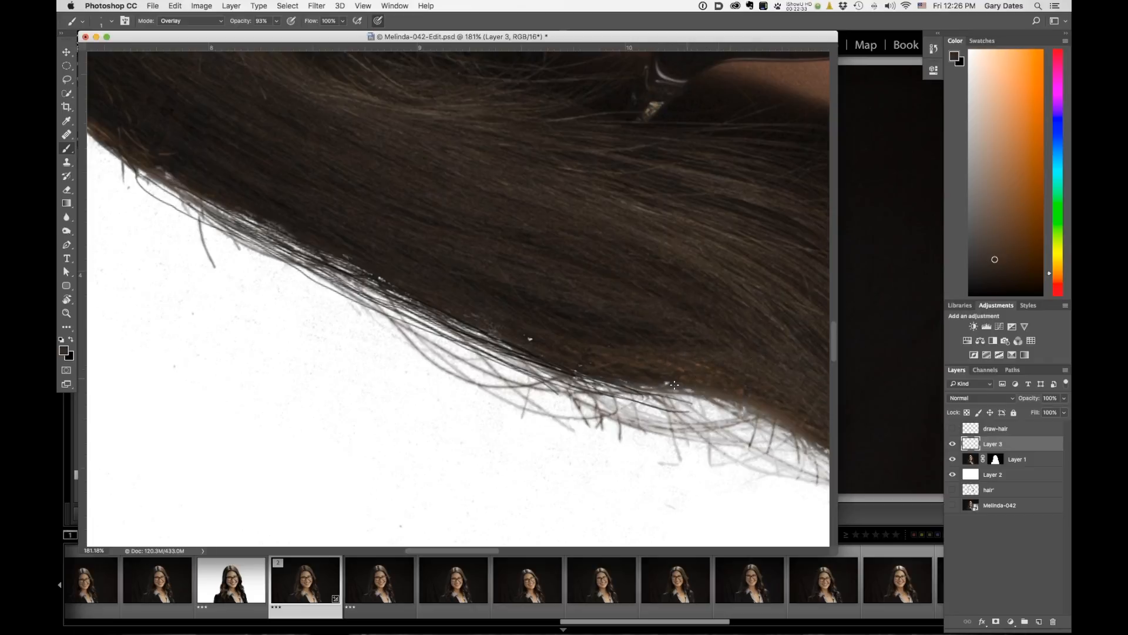
left_click_drag(747, 409, 813, 443)
left_click_drag(703, 408, 764, 413)
left_click_drag(666, 388, 798, 443)
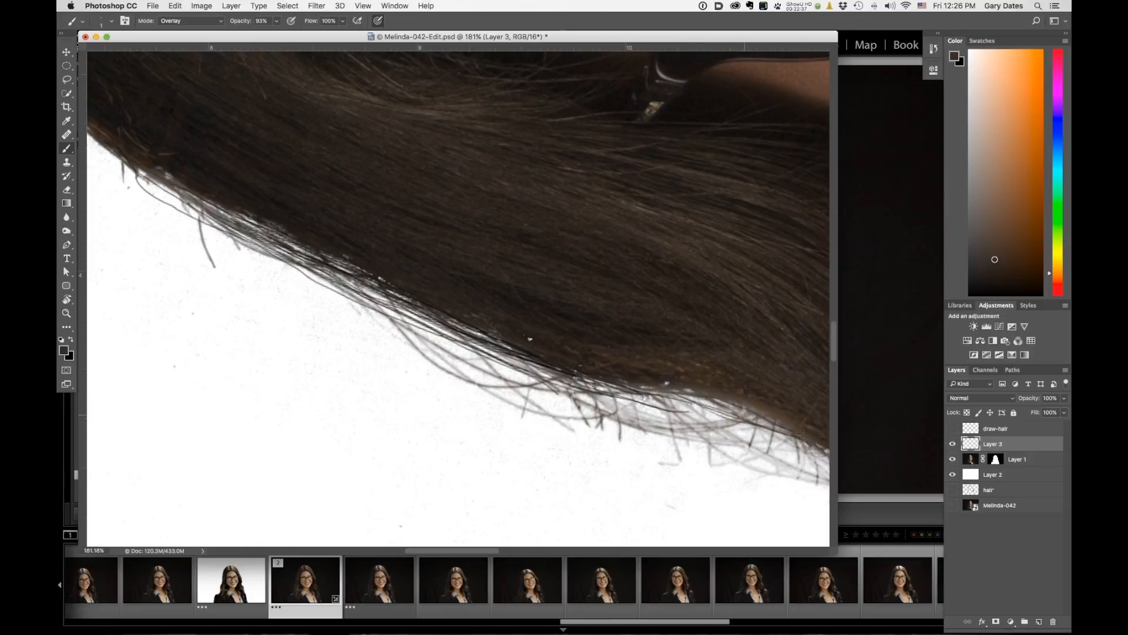
mouse_move(701, 383)
left_mouse_down()
mouse_move(708, 398)
mouse_move(776, 420)
left_mouse_up()
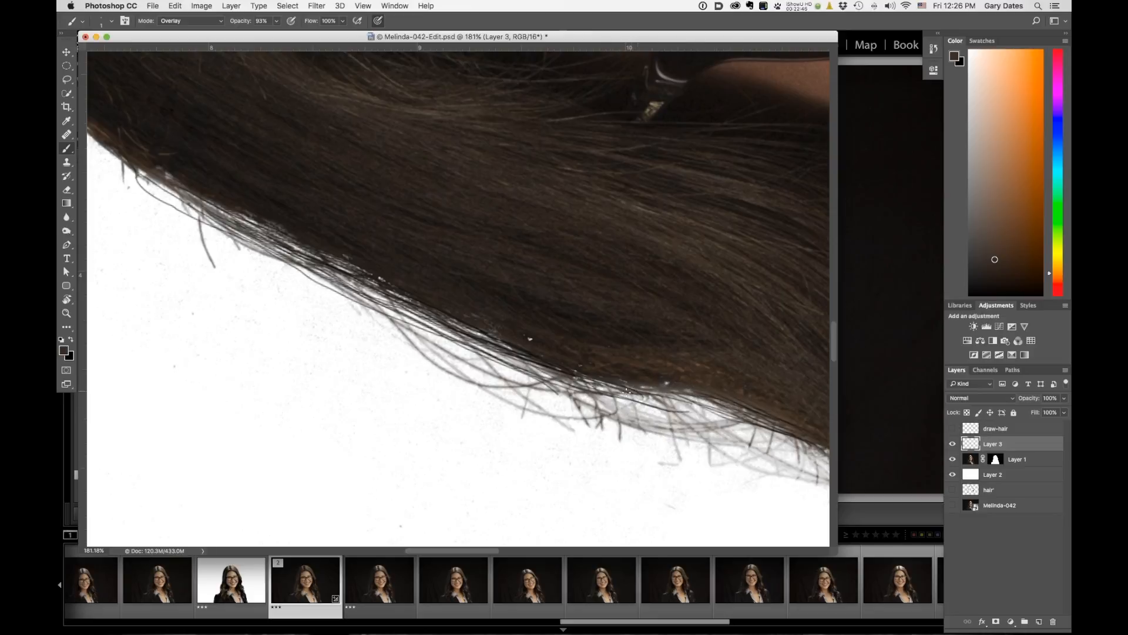
Paint strands along the hair edge further toward the curl tips.
left_click_drag(657, 377, 474, 274)
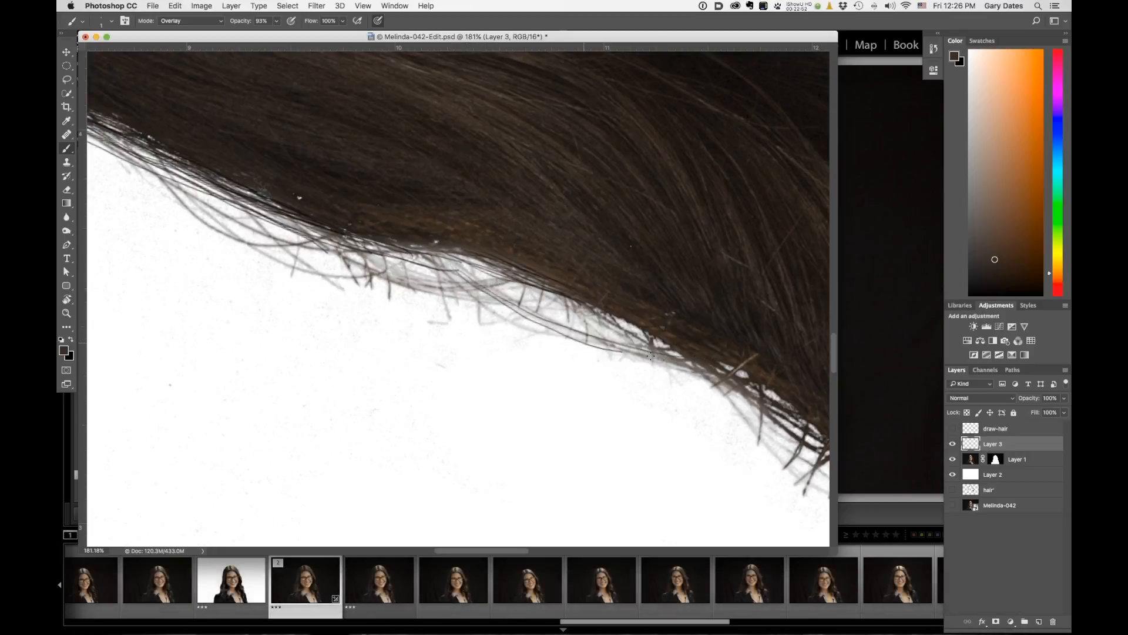
left_click_drag(441, 296, 597, 311)
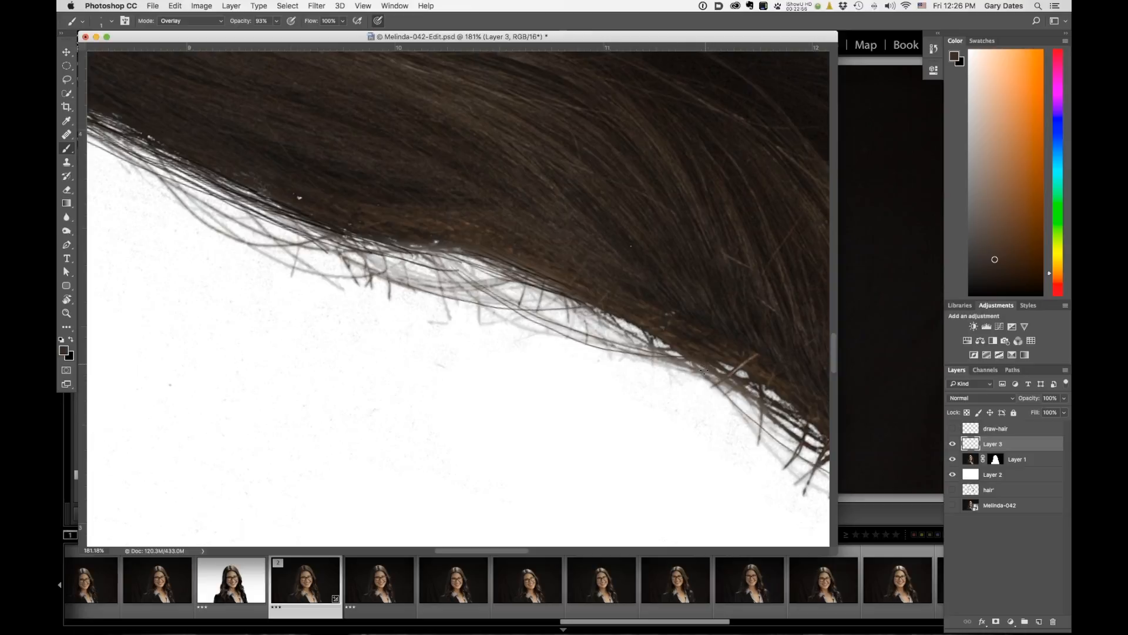
left_click_drag(709, 376, 830, 488)
Reset the canvas rotation, hide Layer 3, and switch to Lightroom to compare with the original photo.
key("r")
left_click_drag(537, 226, 490, 321)
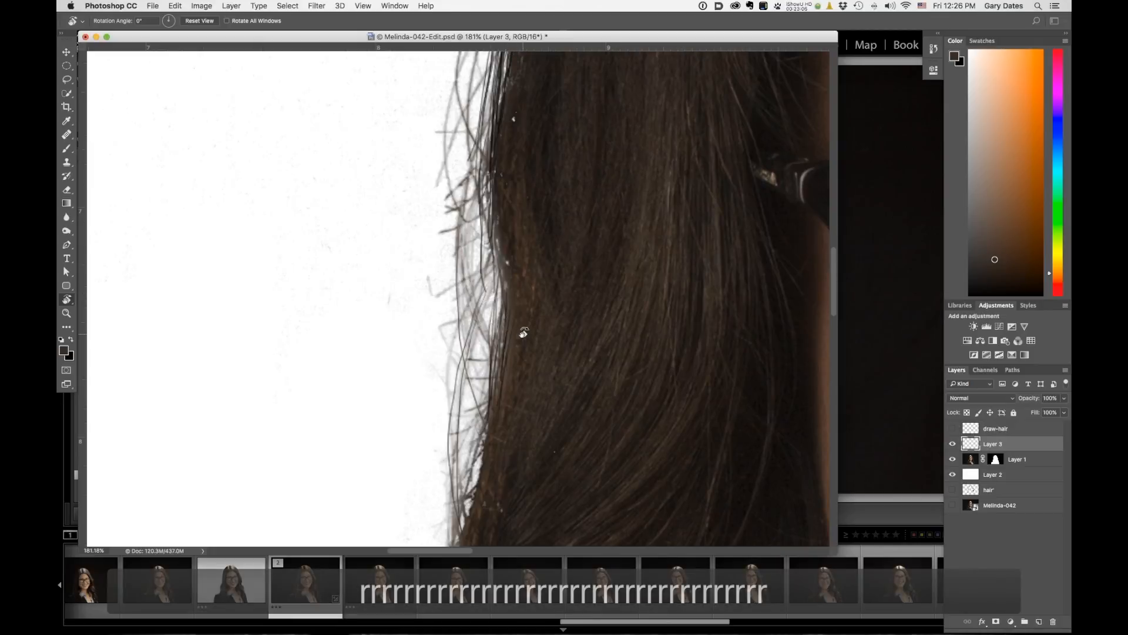
left_click_drag(575, 319, 496, 291)
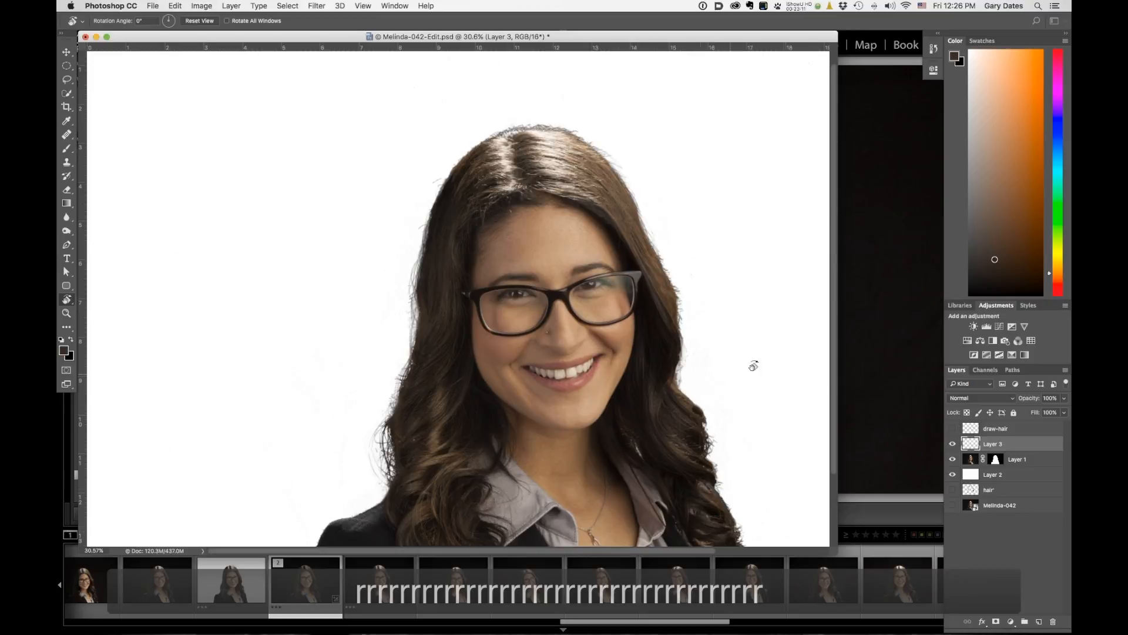
left_click(952, 445)
key("super+Tab")
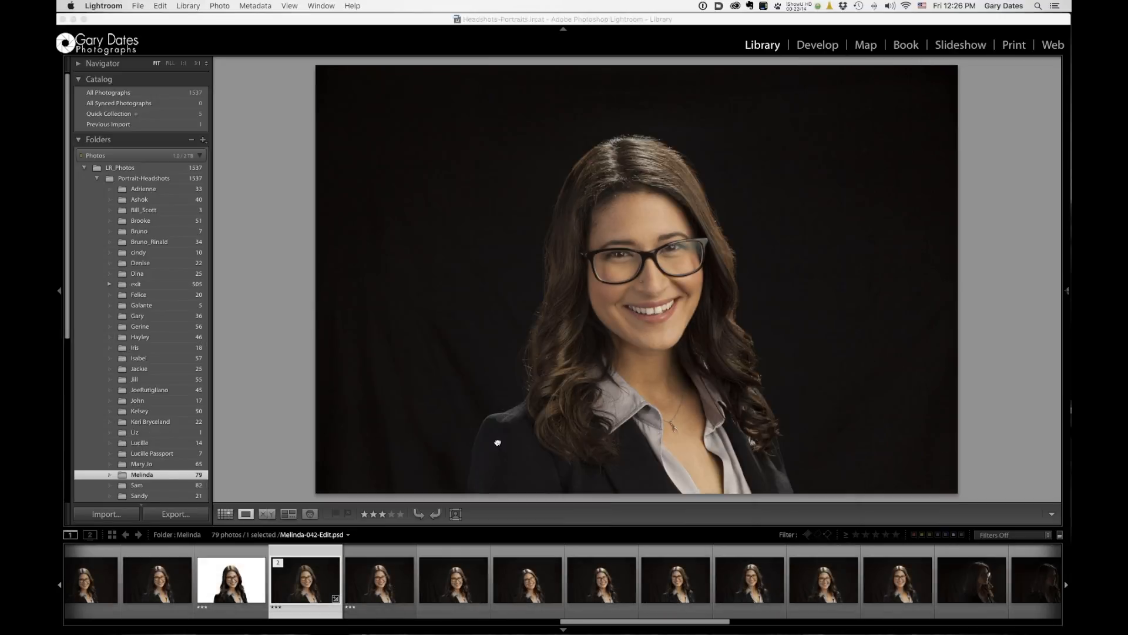
left_click(496, 440)
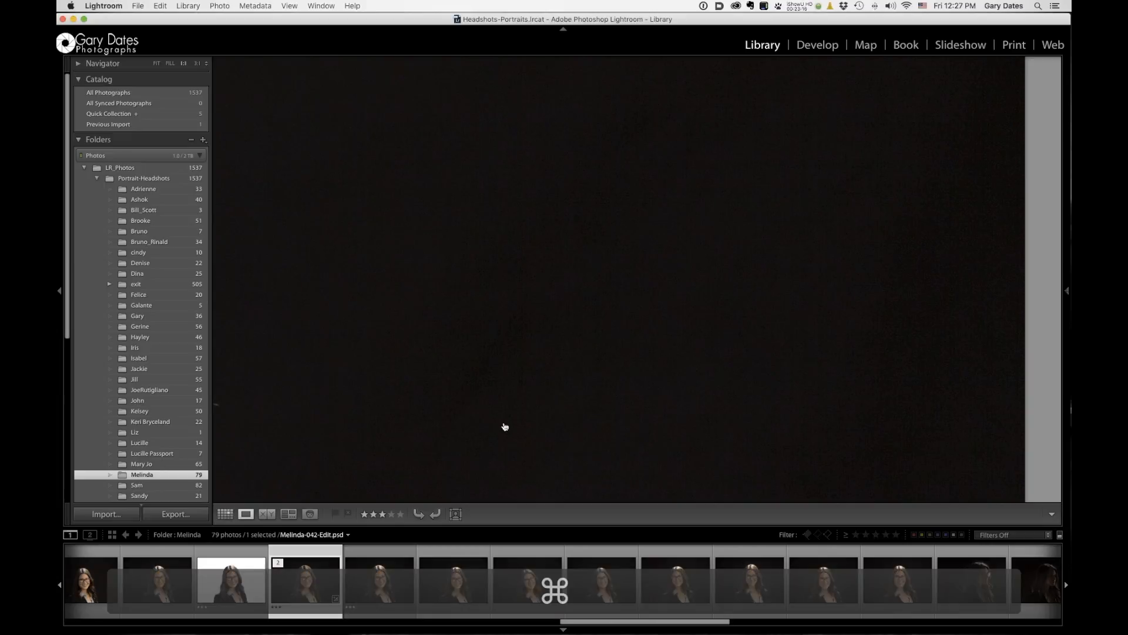
key("super+Tab")
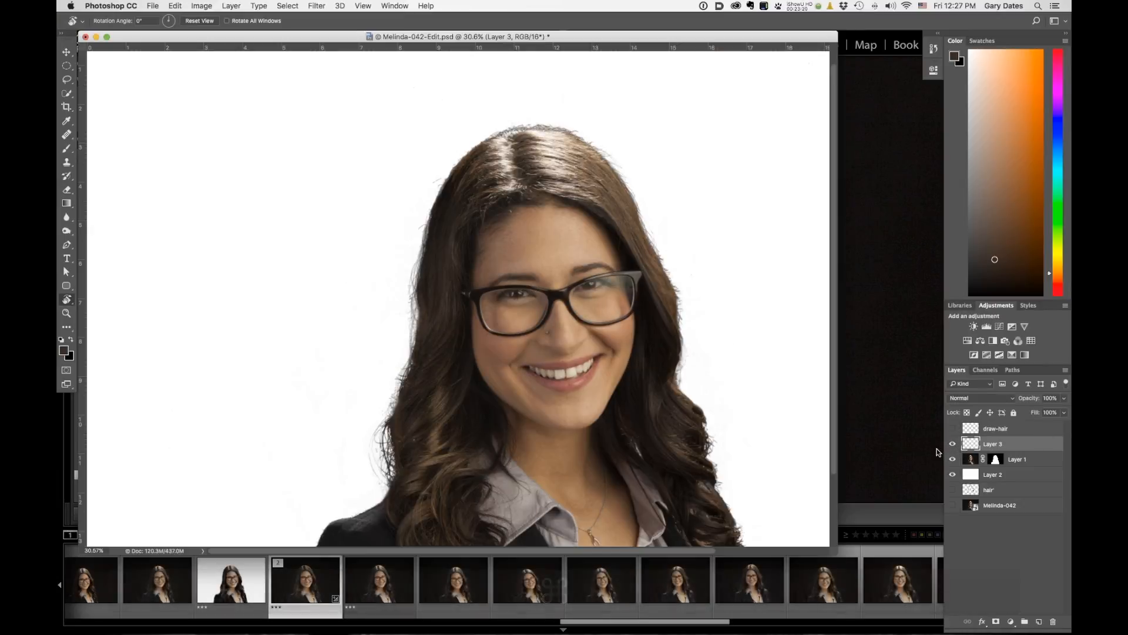
Toggle the visibility of Layer 3 and the draw-hair layer to compare the painted hair edges.
left_click(952, 445)
left_click(951, 430)
left_click(950, 429)
left_click(951, 428)
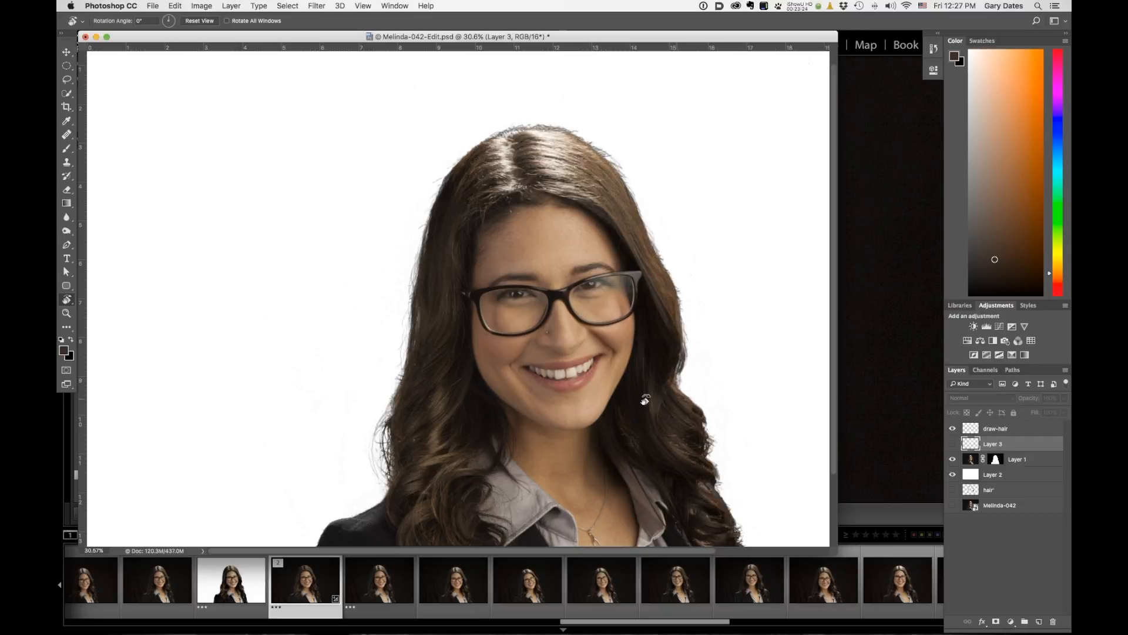
left_click(952, 429)
left_click(954, 430)
left_click(952, 430)
left_click(951, 429)
left_click(951, 428)
key("b")
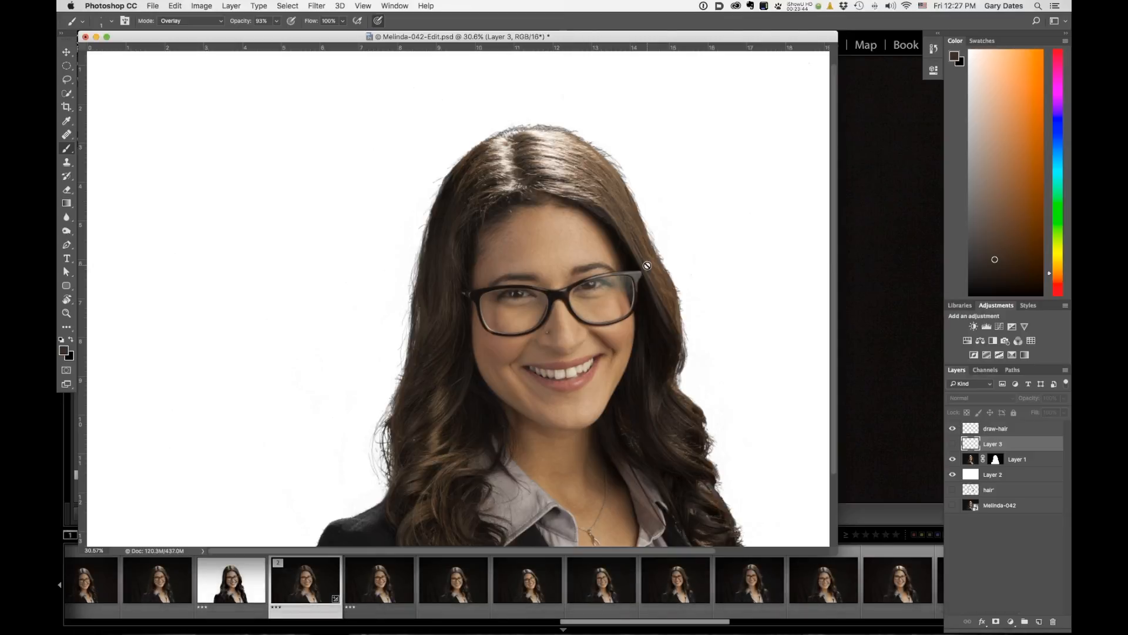
scroll(641, 288, "down", 3)
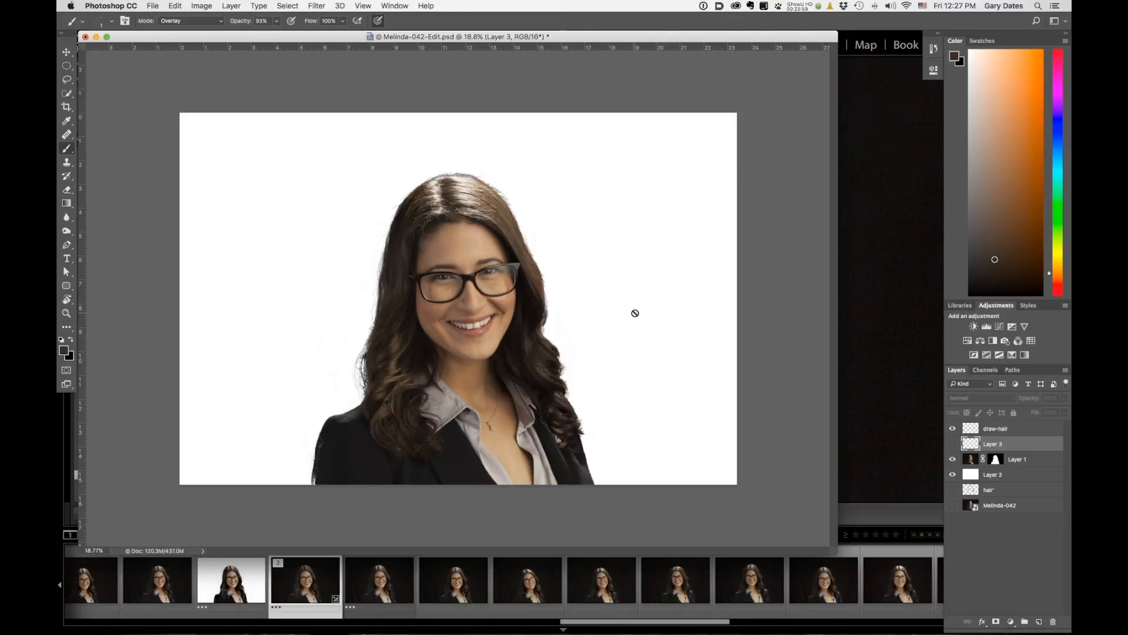